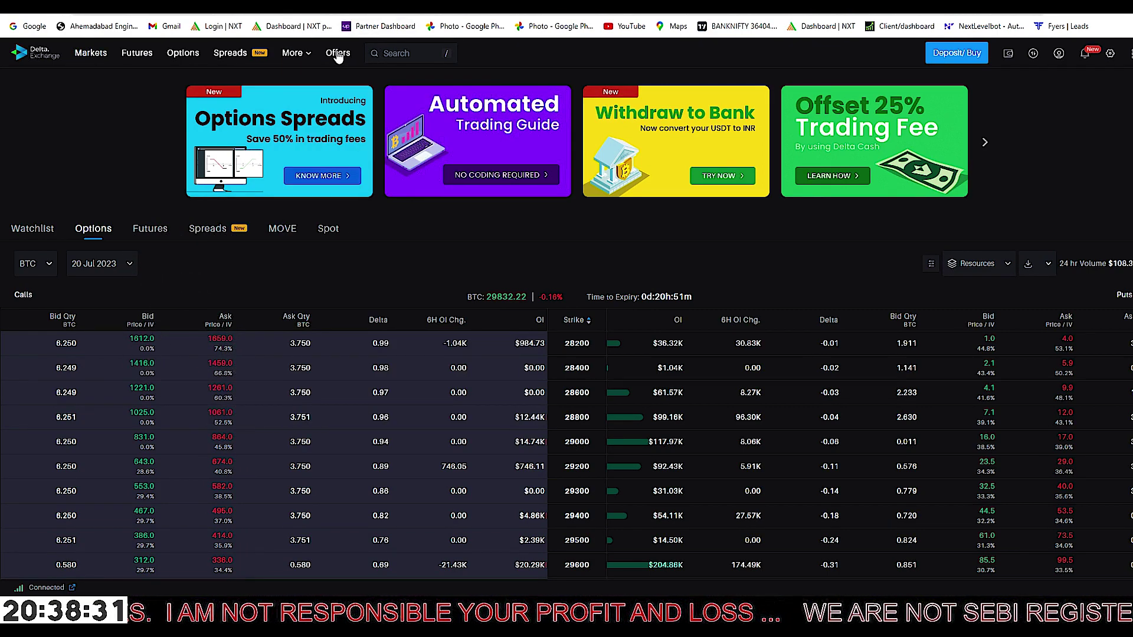
Step: Check the account equity and trading wallet balances, and view the PNL analytics page
click(1009, 55)
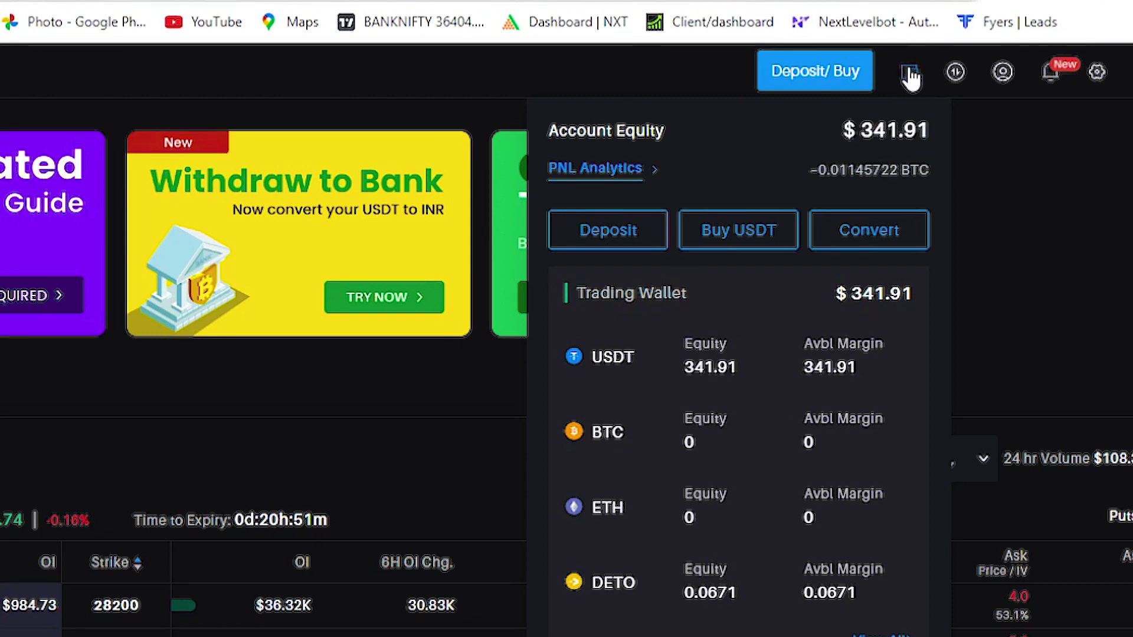
click(908, 74)
click(909, 74)
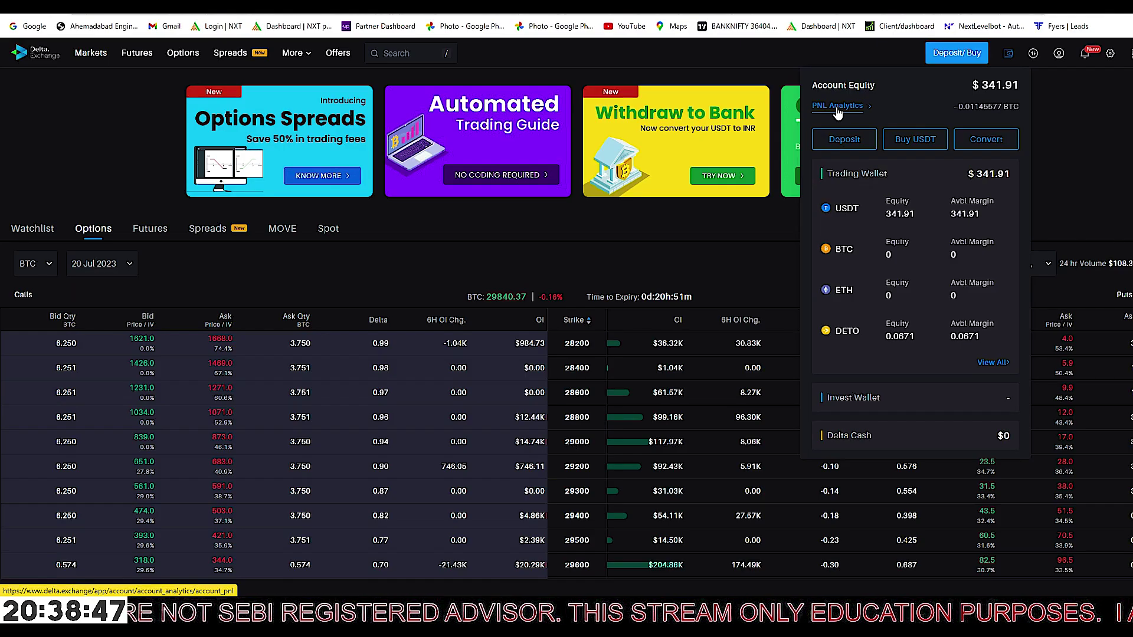
click(594, 169)
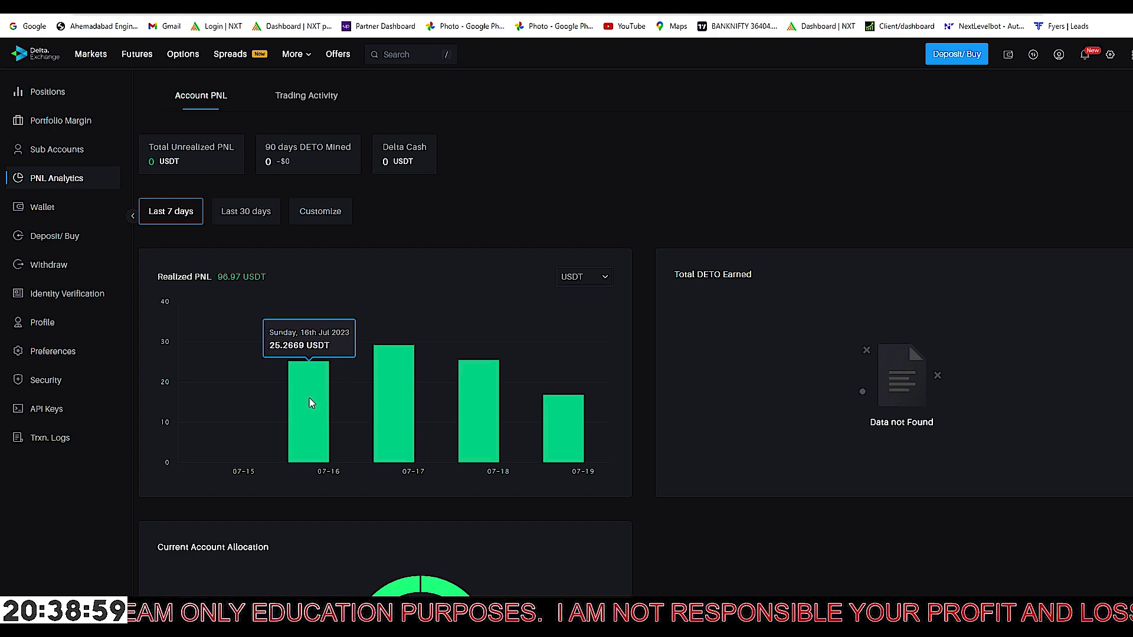
Step: Go to buying crypto with INR and review the available payment partners, keeping USDT and Onmeta selected
mouse_move(1007, 56)
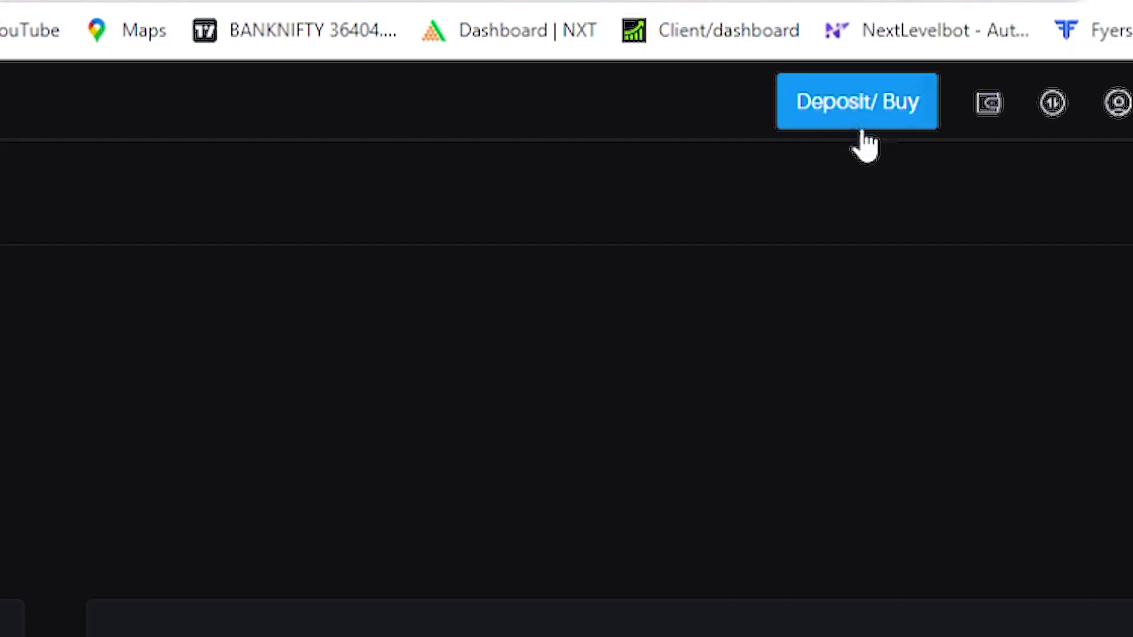
click(958, 58)
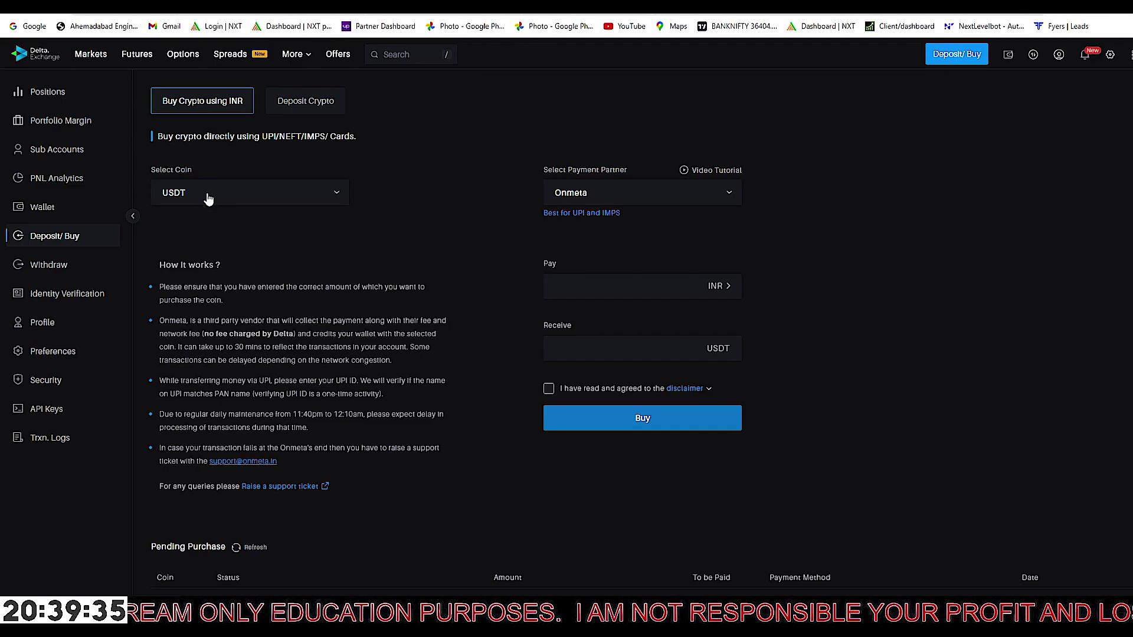
click(248, 450)
click(236, 504)
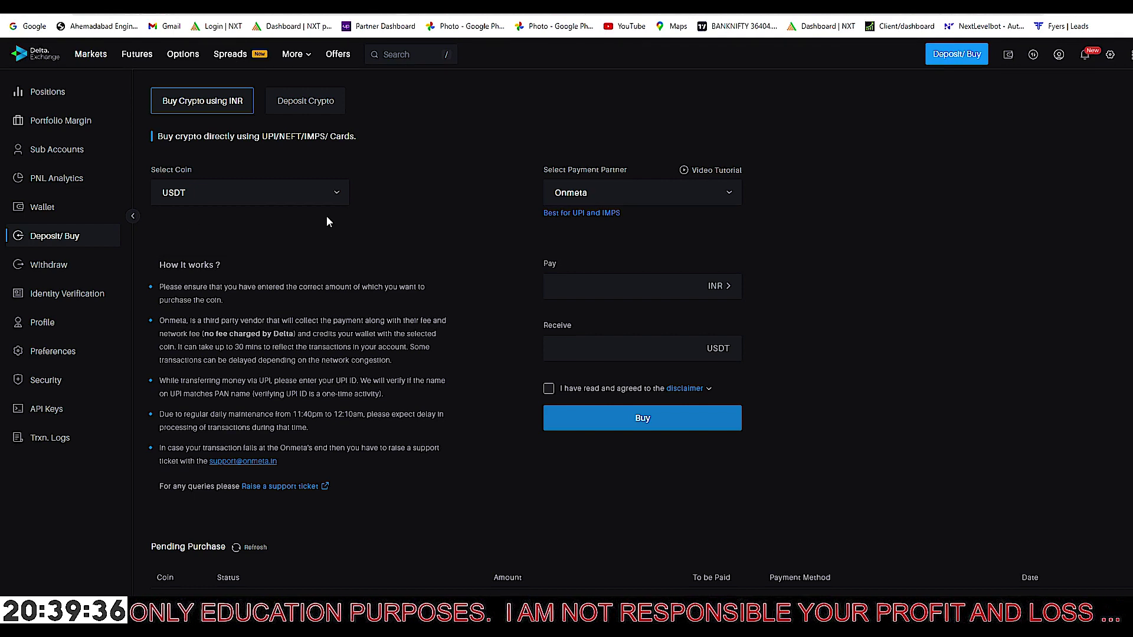
click(564, 195)
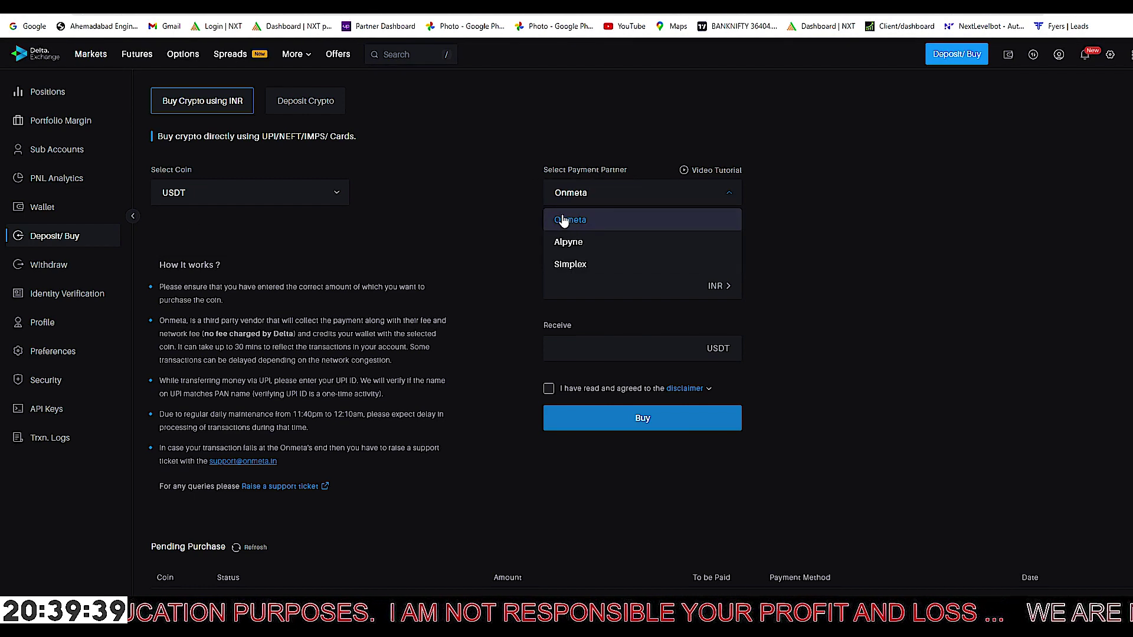
click(563, 220)
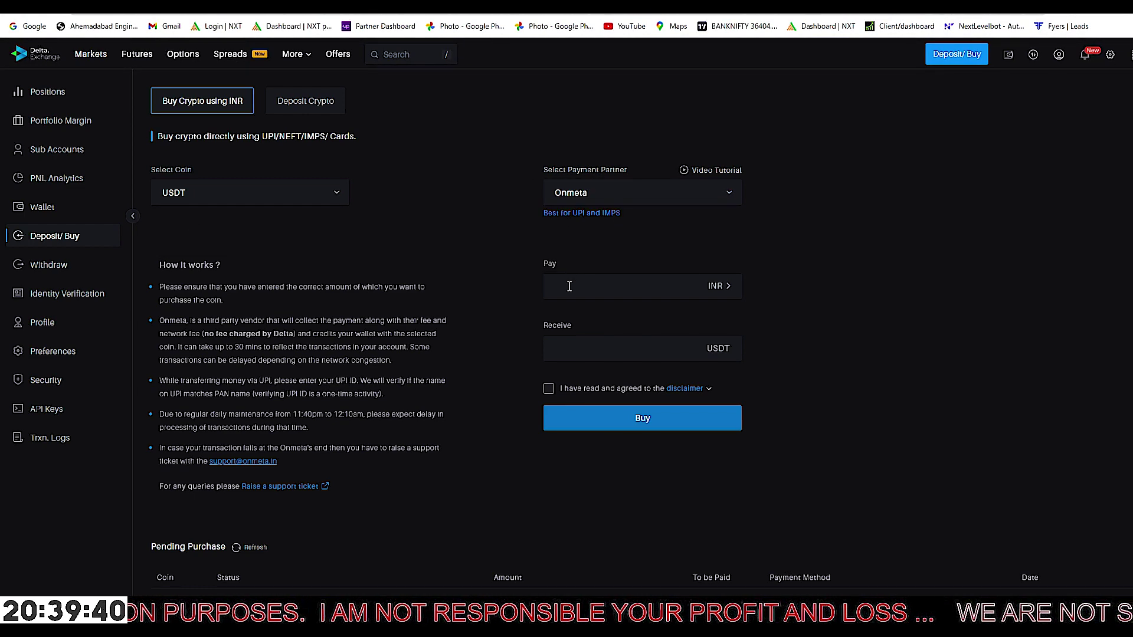
click(602, 196)
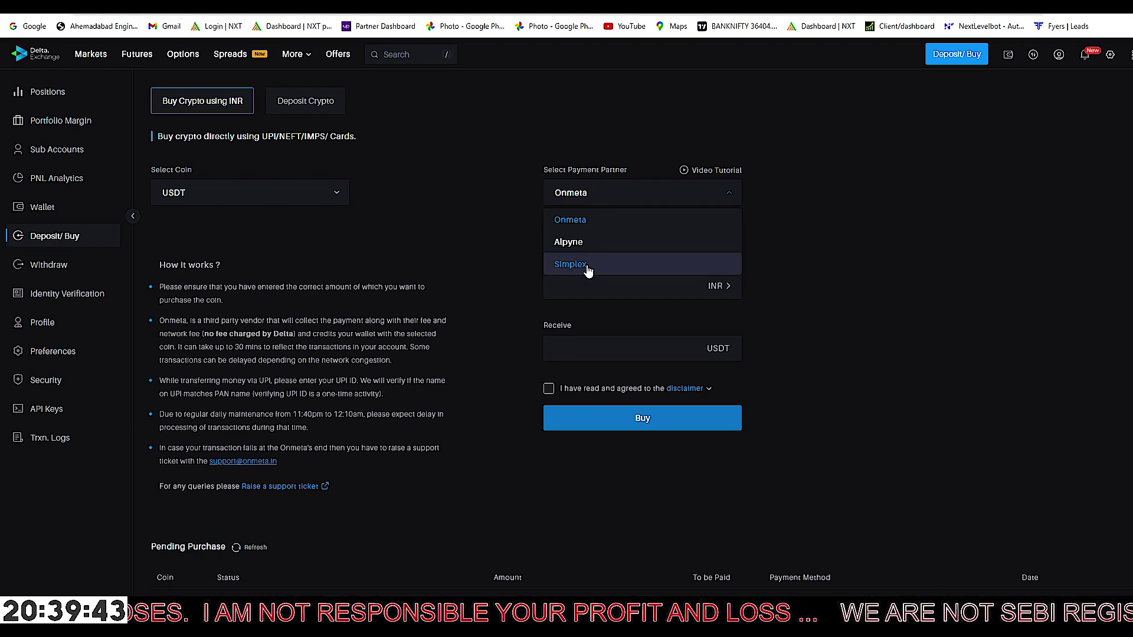
click(491, 228)
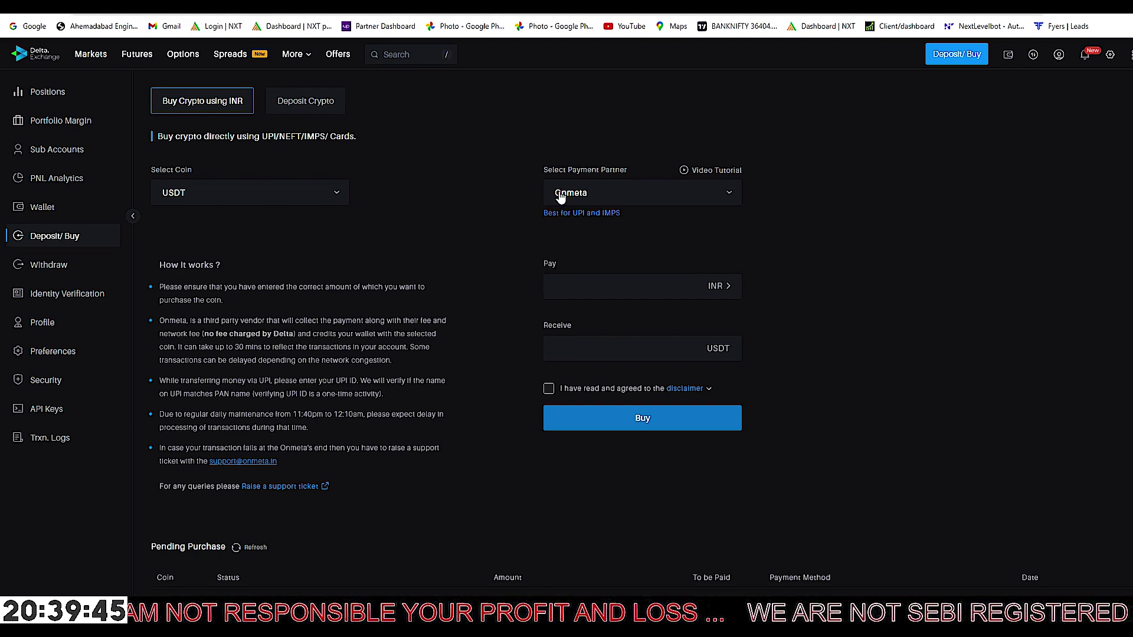
Step: Request Onmeta's USDT quote for 1000 INR and for 3500 INR
click(591, 291)
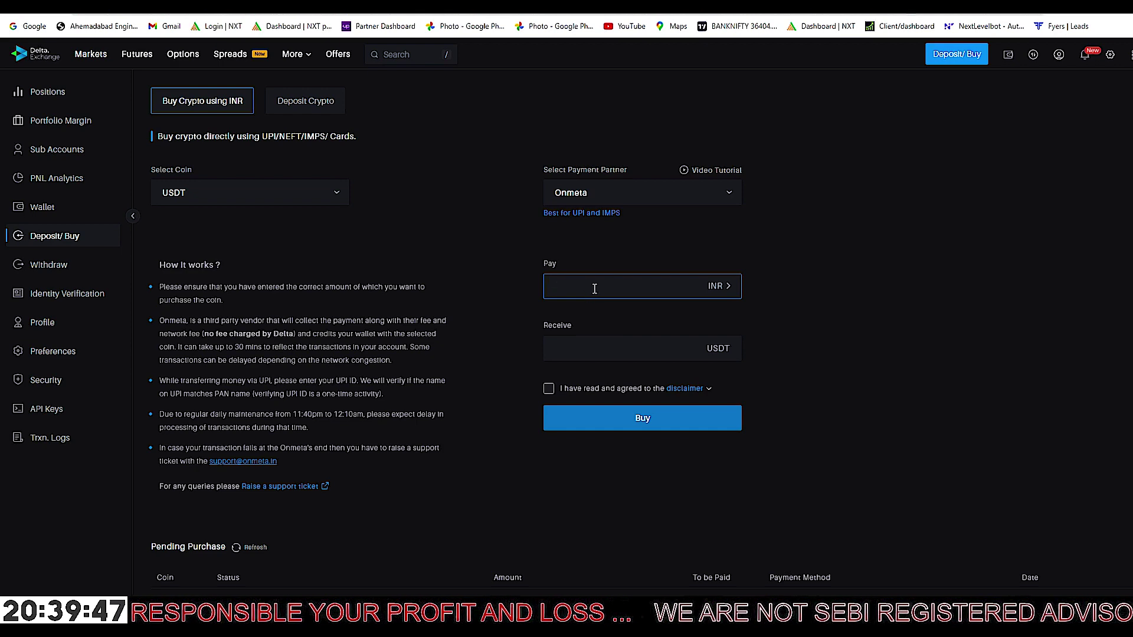
text(1000)
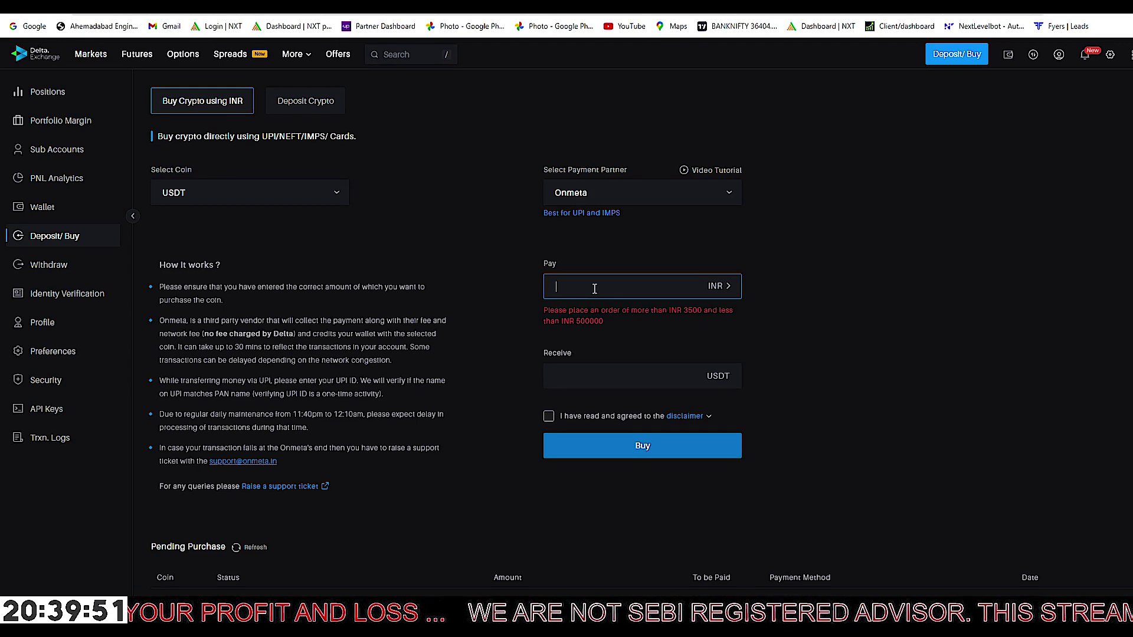
text(3500)
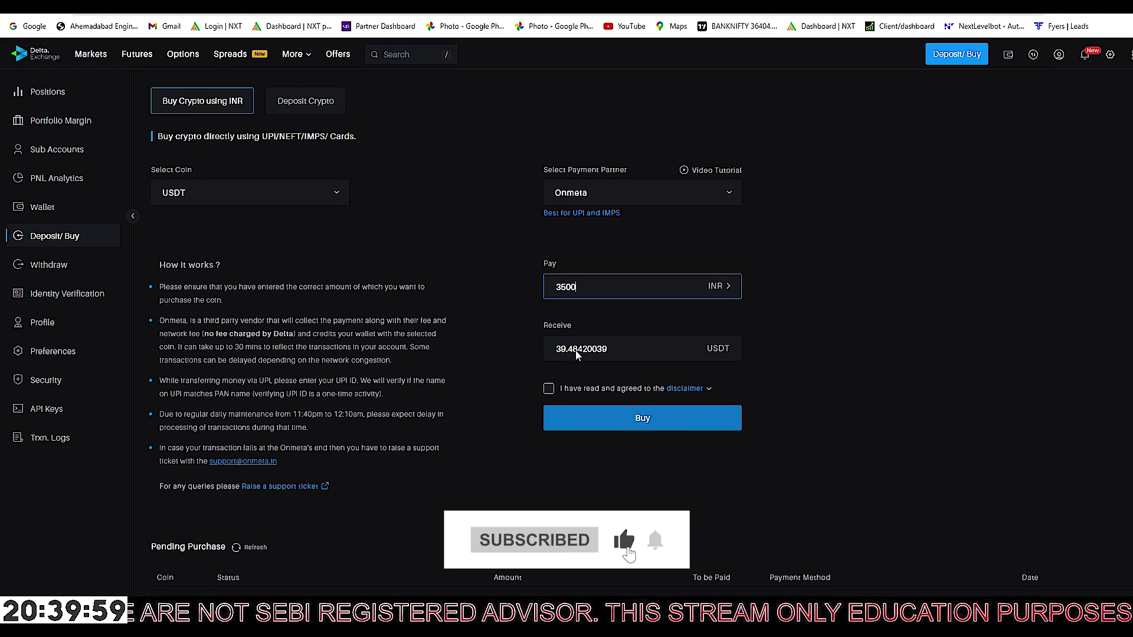
Step: Switch the payment partner to Alpyne and quote the USDT received for 3500 INR
click(581, 200)
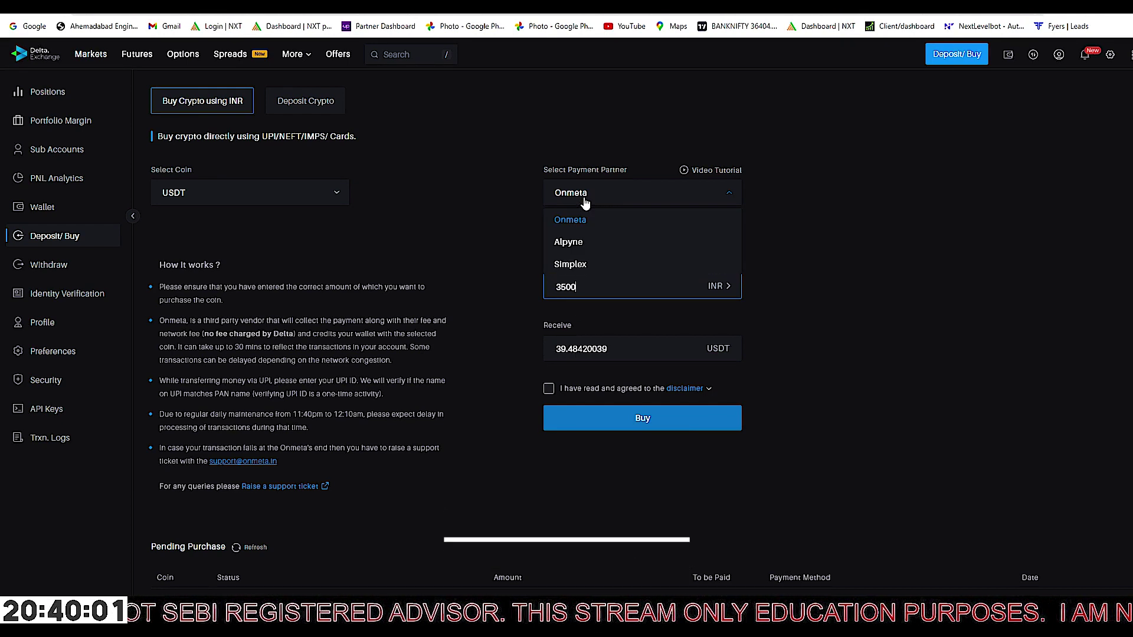
click(572, 243)
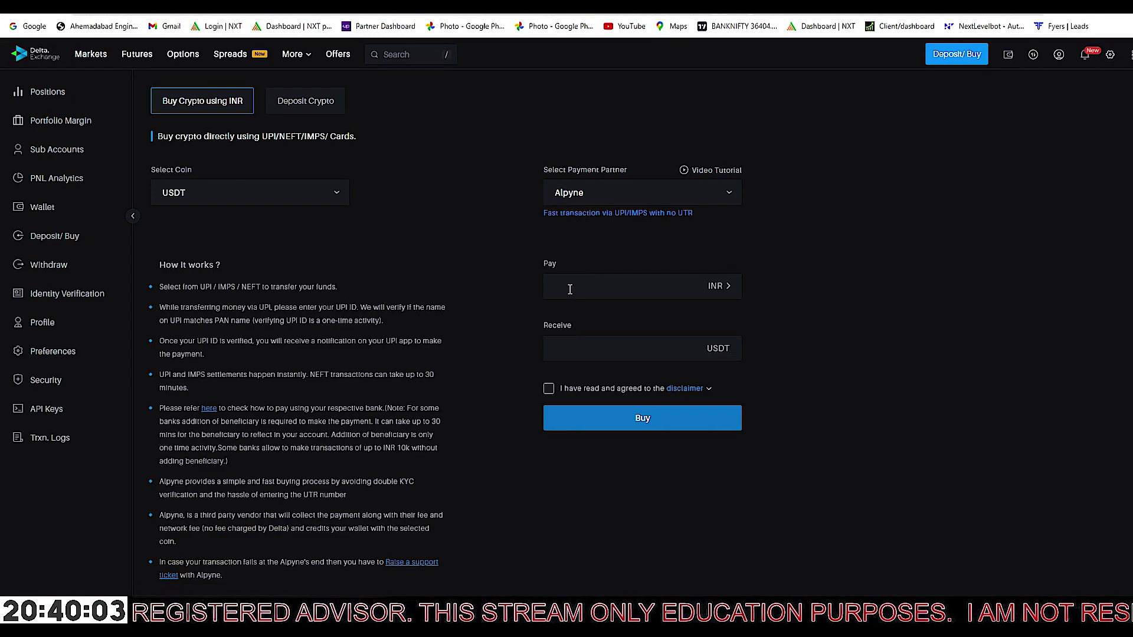
click(569, 285)
text(3500)
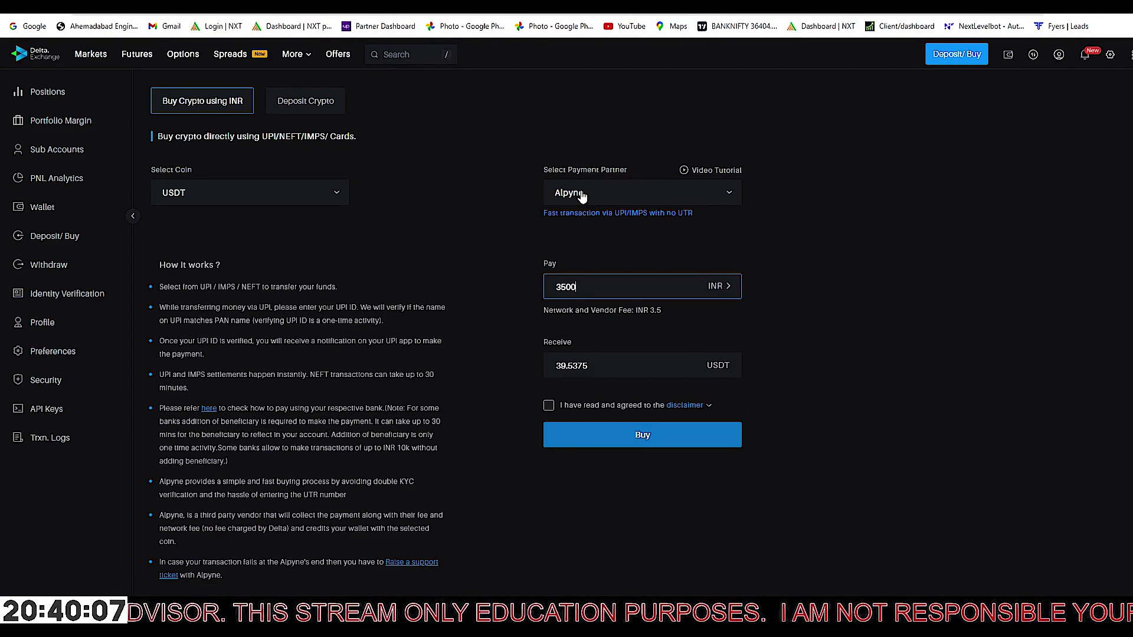
Step: Switch the payment partner to Simplex and quote the USDT purchase, trying 3500 INR and replacing it with 4200 INR
click(582, 195)
click(568, 269)
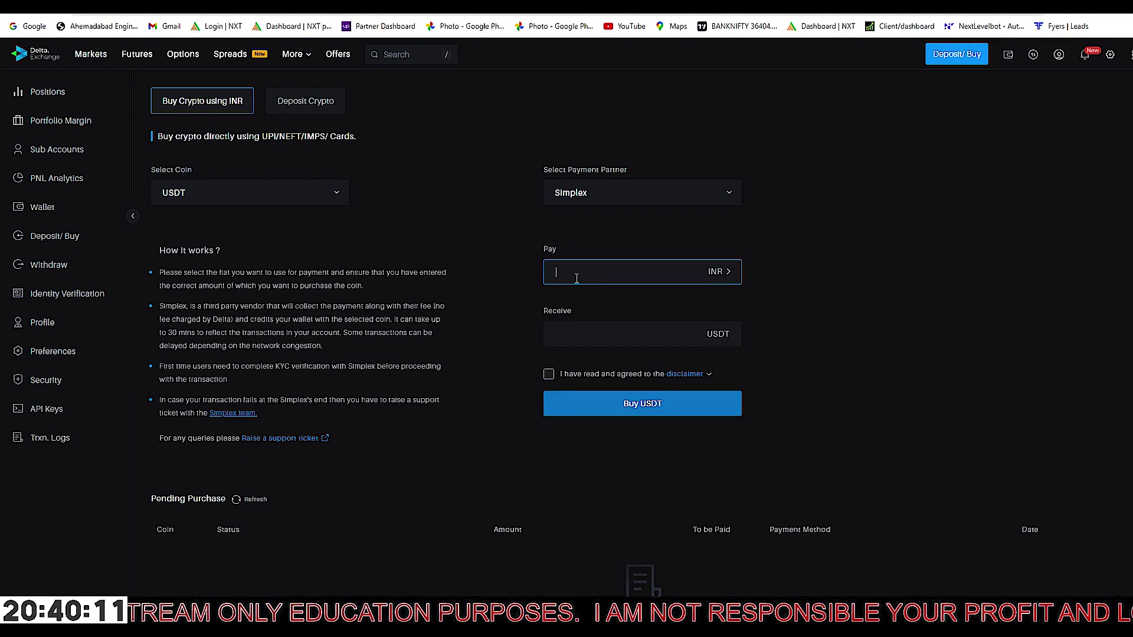
text(3500)
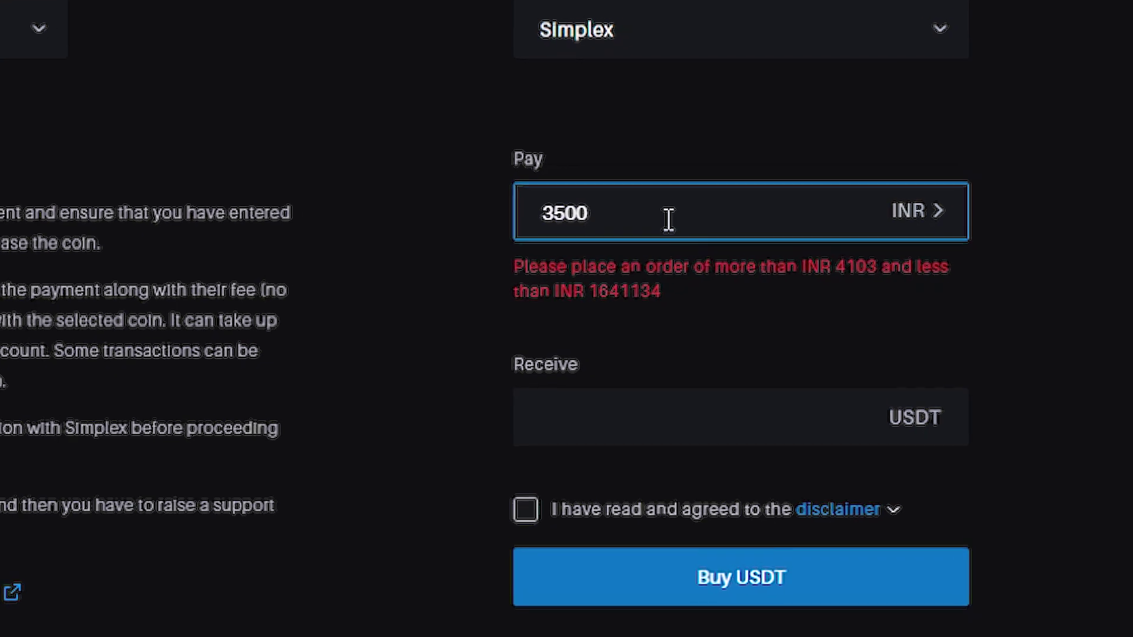
key(BackSpace)
key(BackSpace)
key(BackSpace)
key(BackSpace)
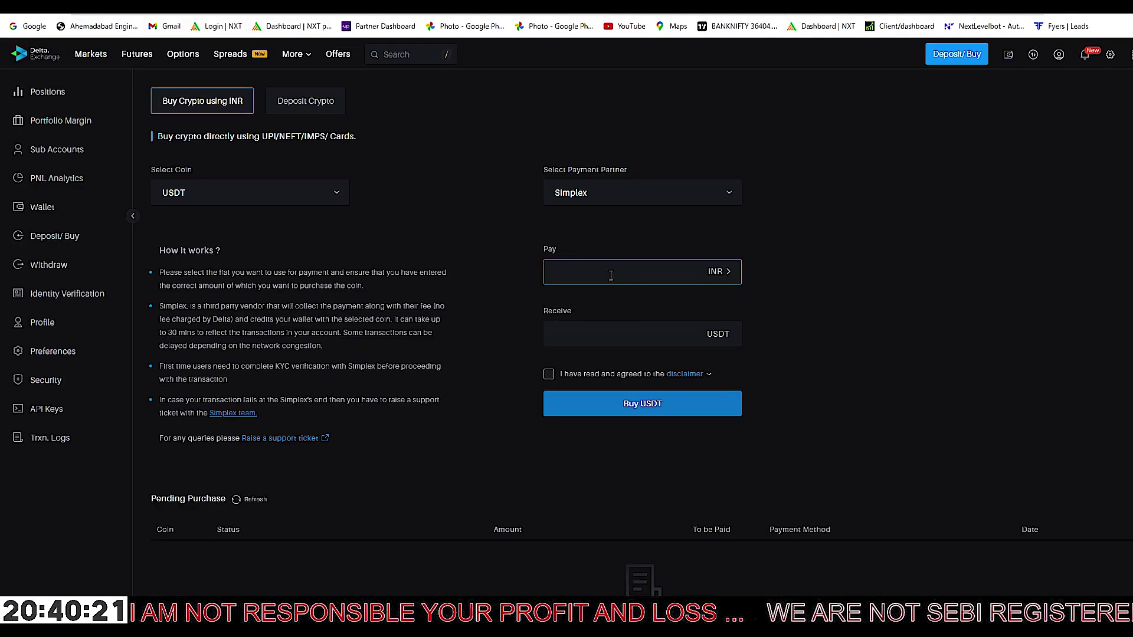
text(42)
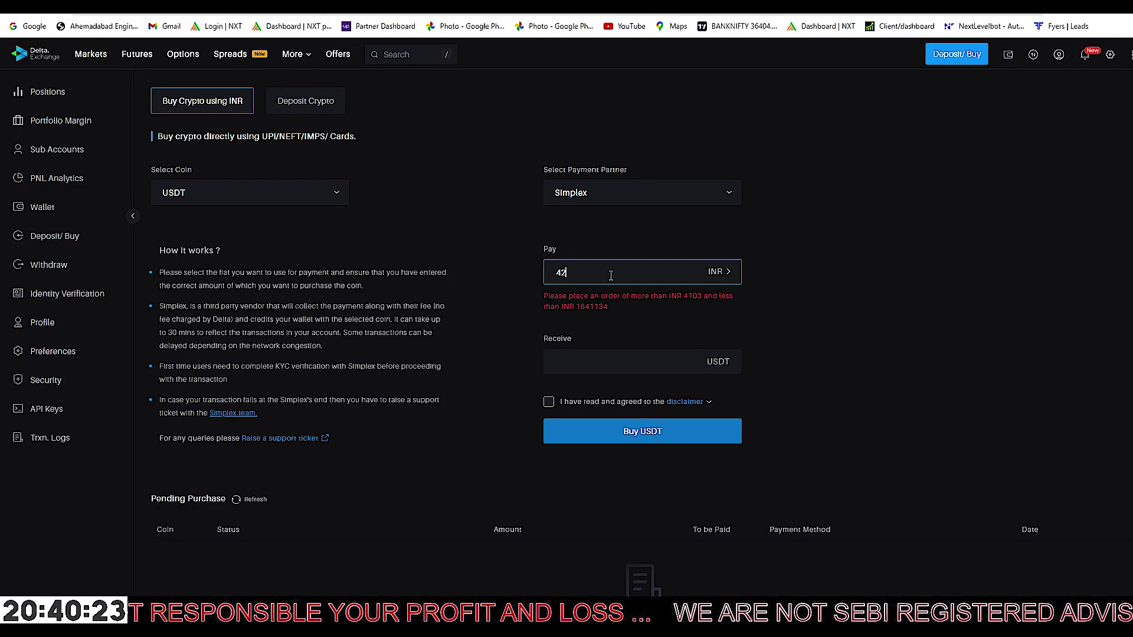
text(00)
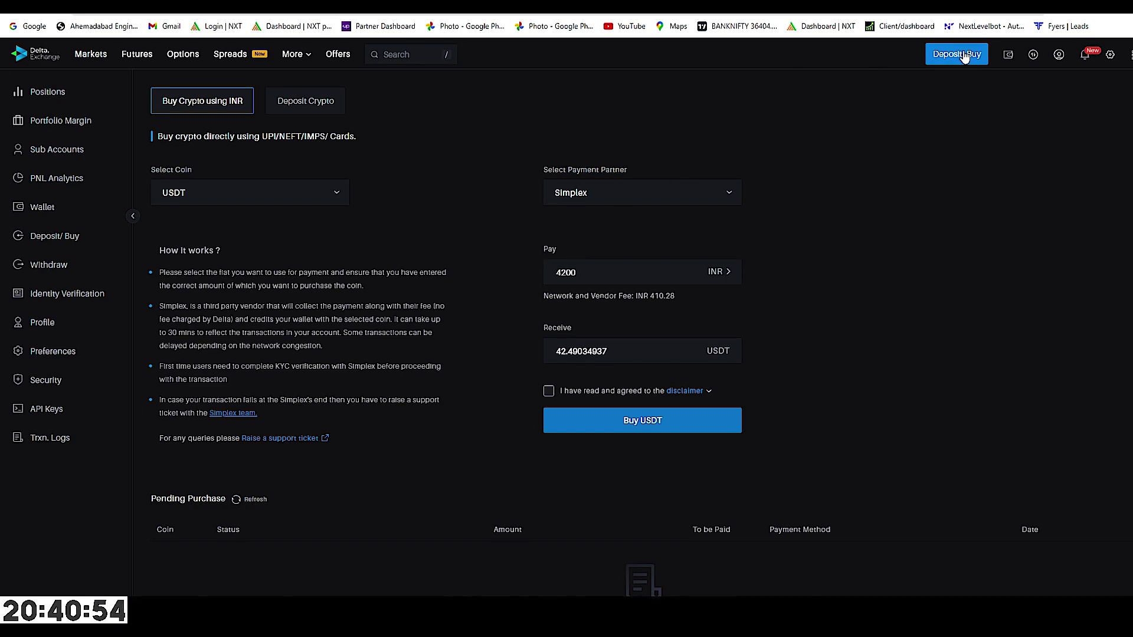
Step: Start a 3500 INR purchase of USDT through Onmeta, accepting the disclaimer
click(653, 200)
click(620, 219)
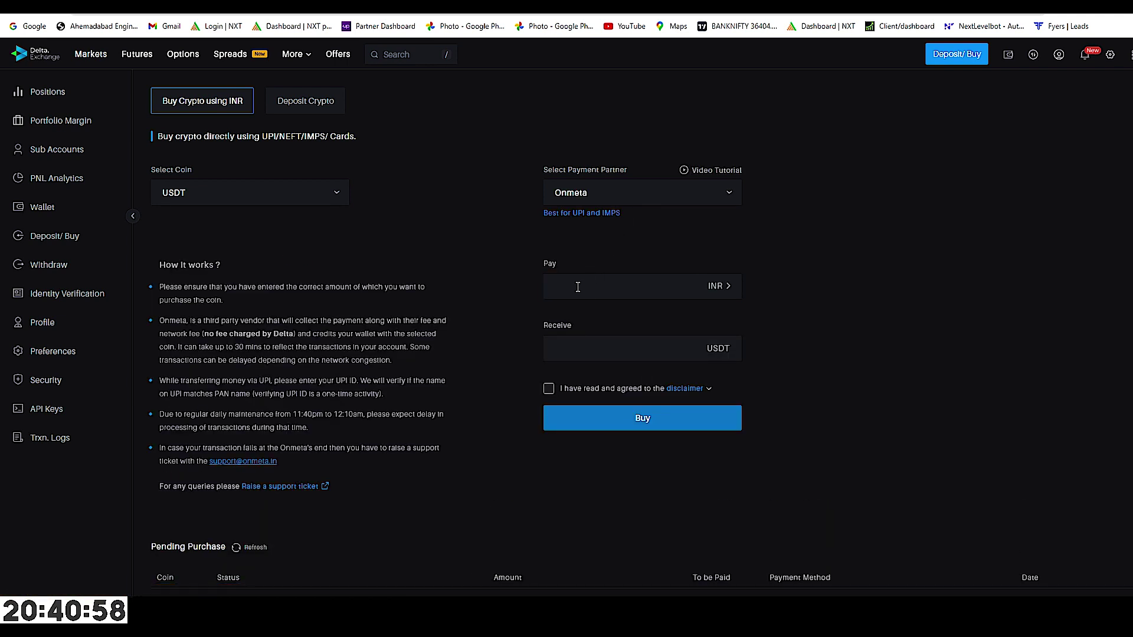
click(577, 287)
text(3500)
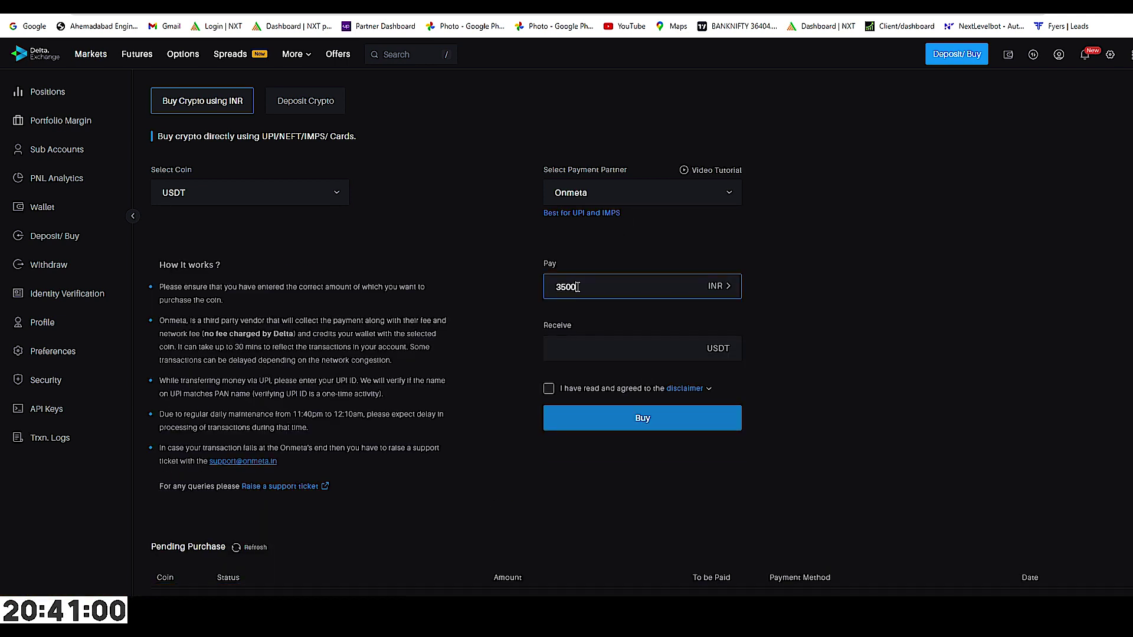
click(561, 347)
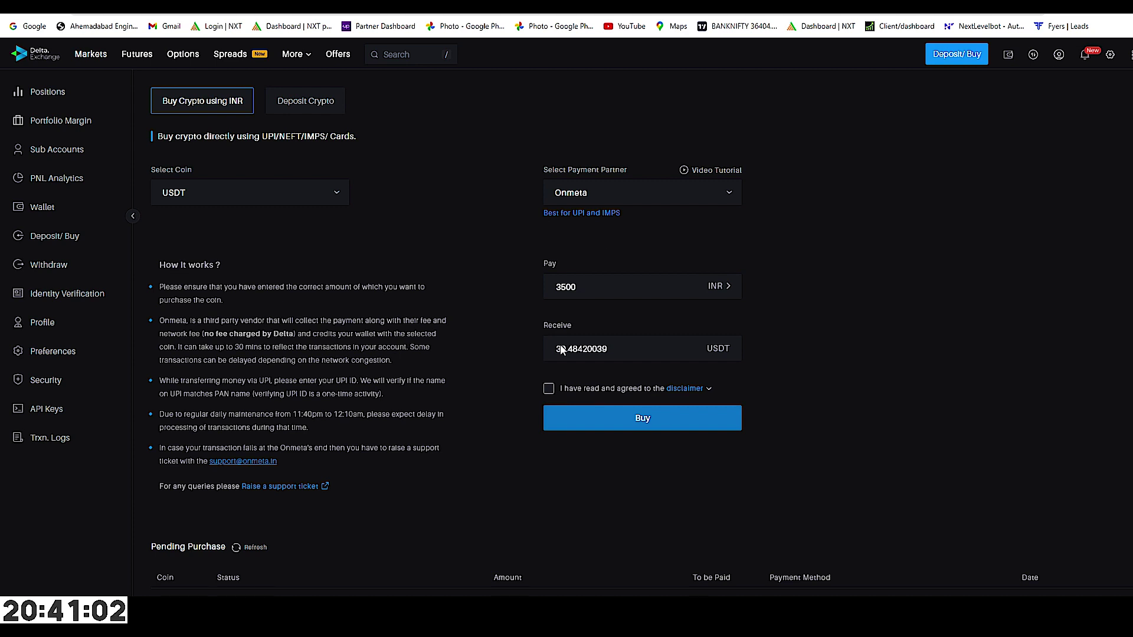
click(548, 390)
click(575, 420)
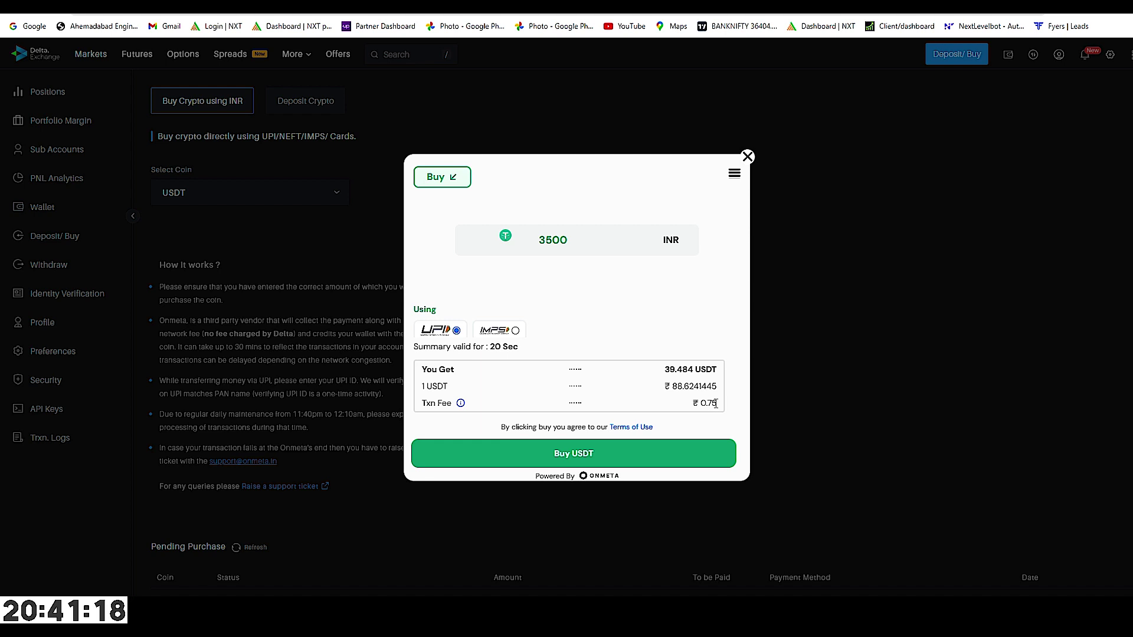
Step: Continue the Onmeta checkout by UPI with the saved UPI ID up to the QR payment page, and close it without paying
click(644, 456)
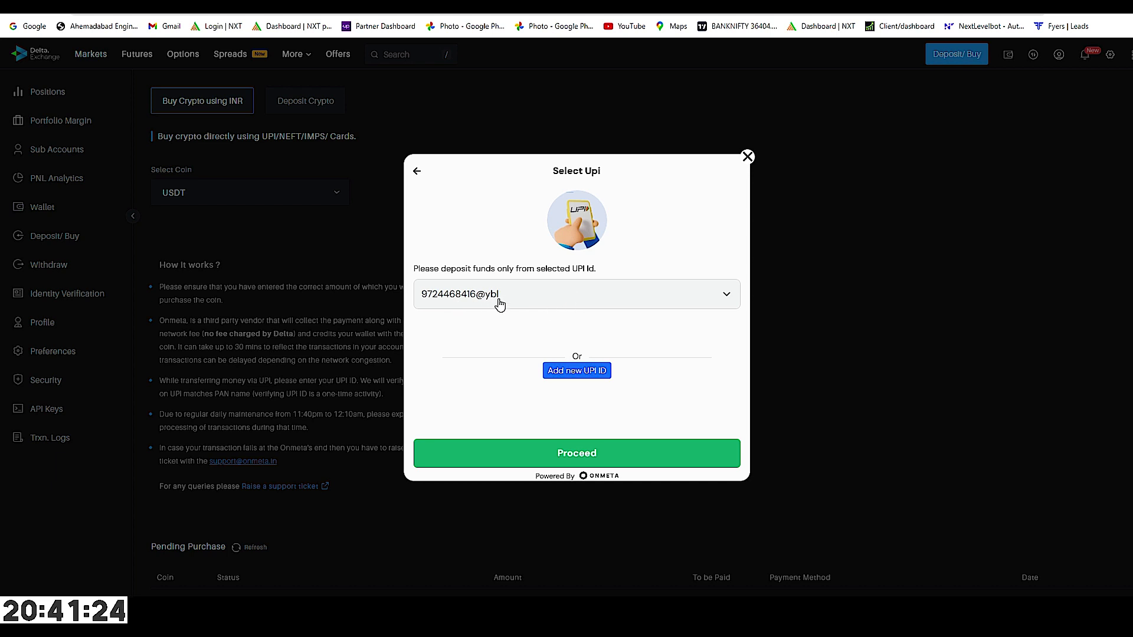
click(532, 298)
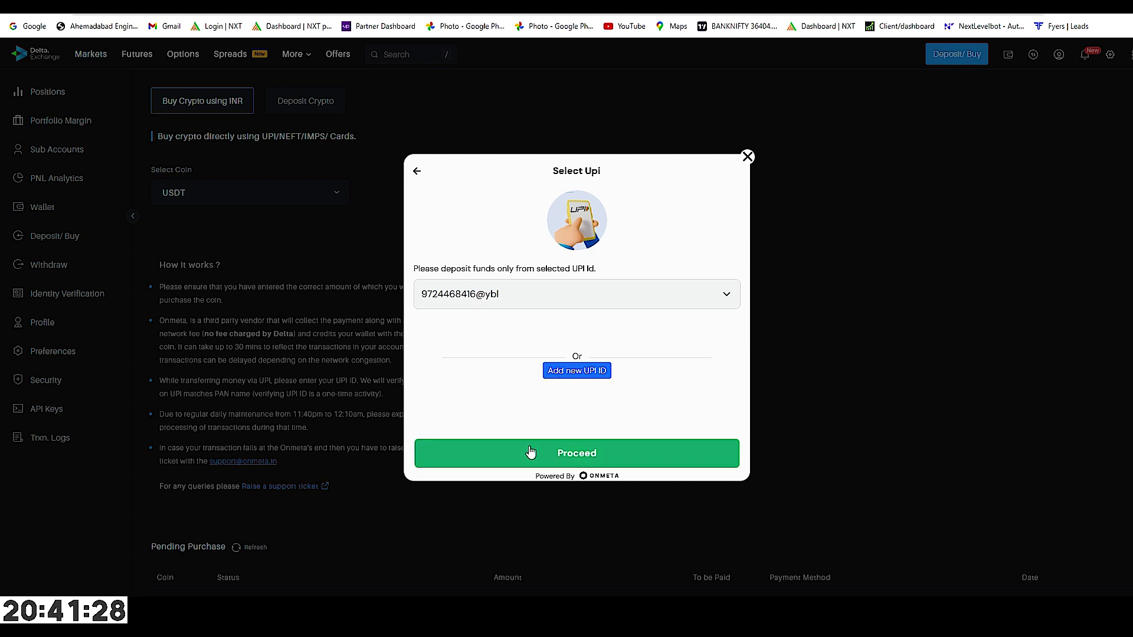
click(511, 452)
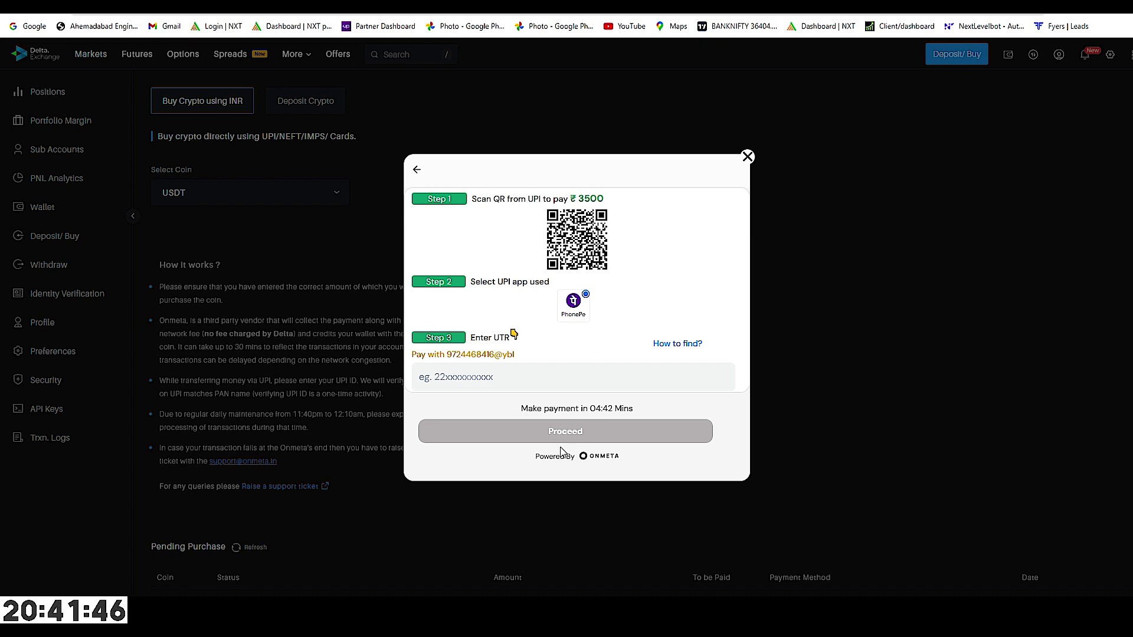
click(463, 383)
click(747, 157)
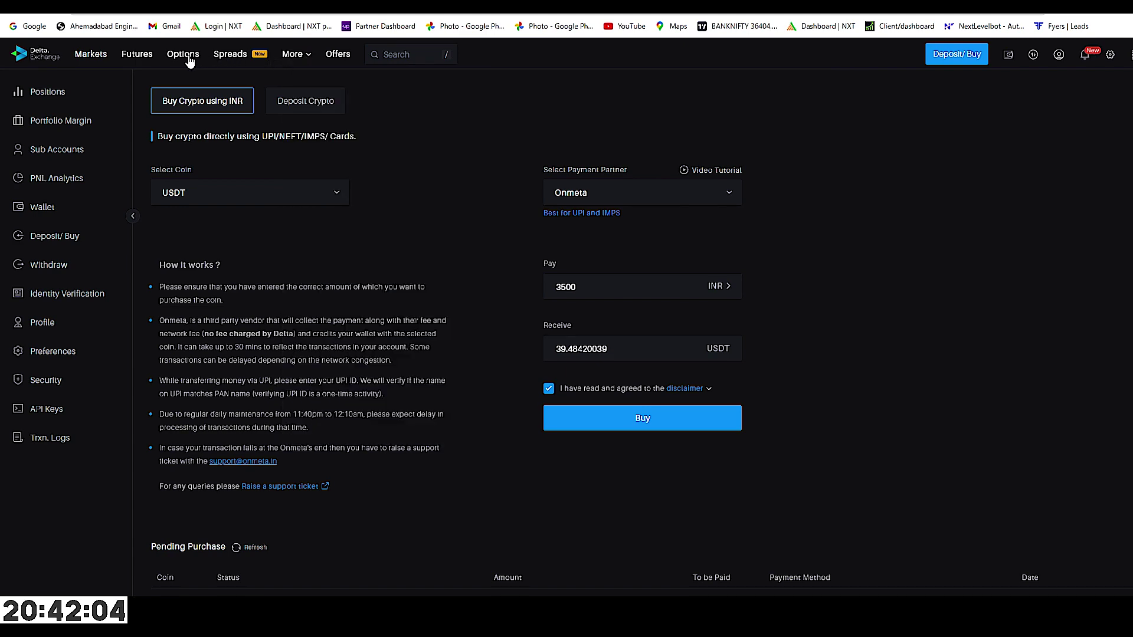
Step: Look through the exchange's markets overview, spread contracts, BTC options chain and BTCUSDT futures chart
click(87, 54)
mouse_move(295, 57)
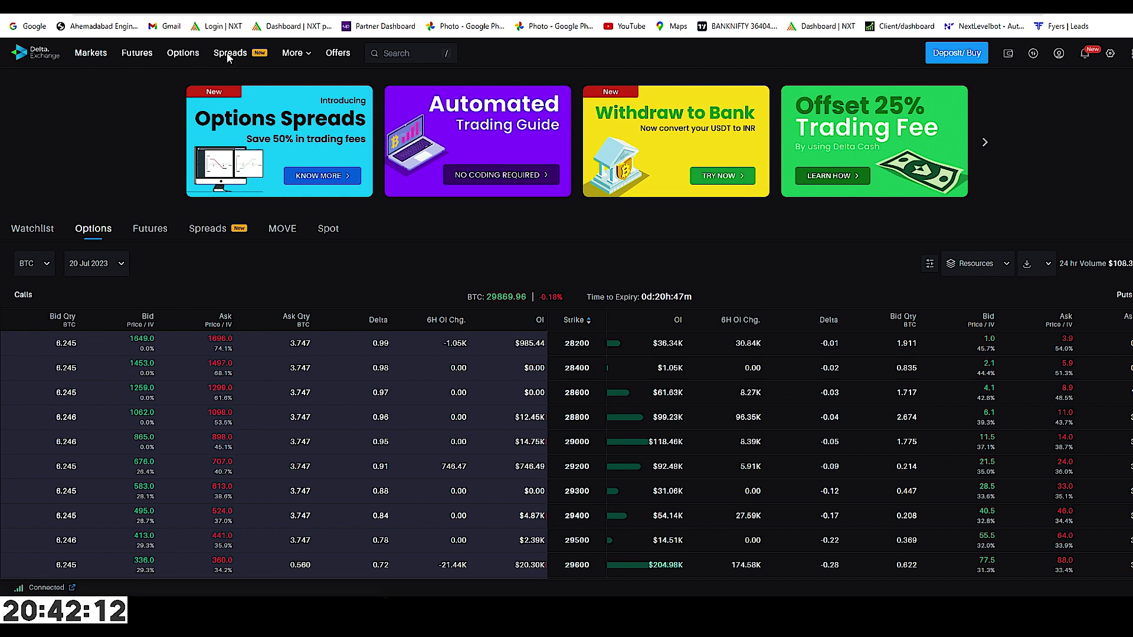
click(228, 57)
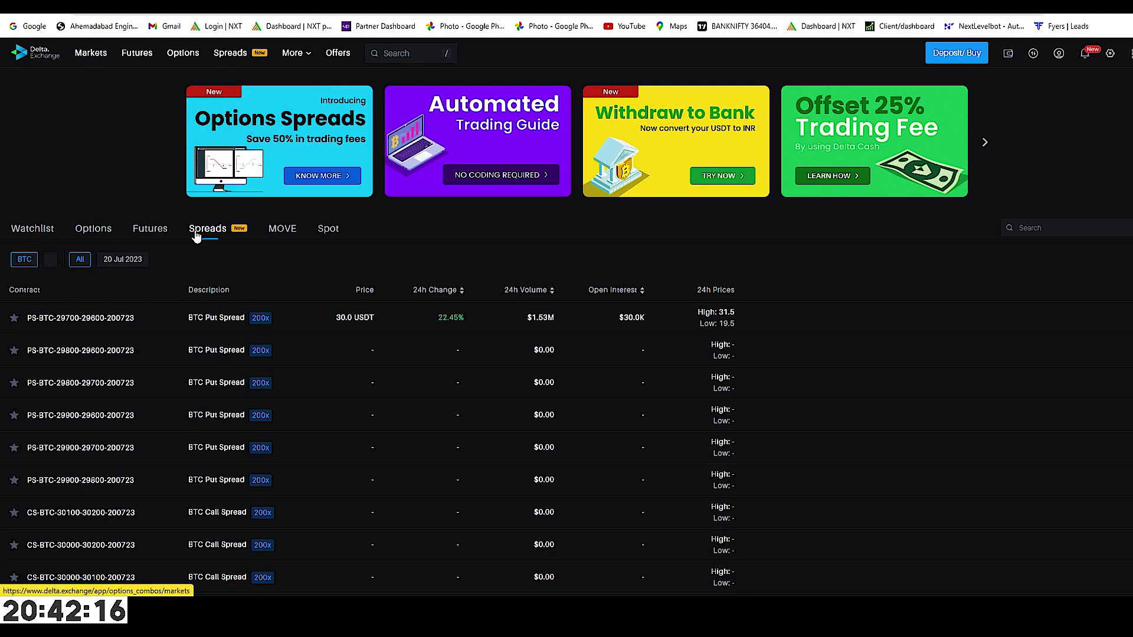
mouse_move(284, 55)
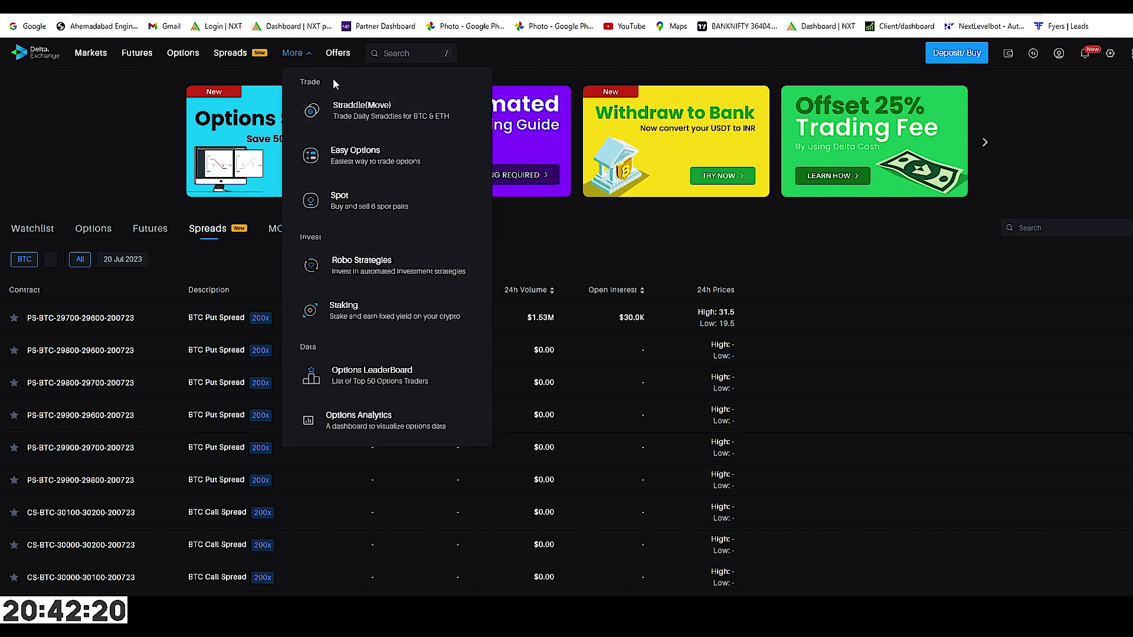
click(171, 57)
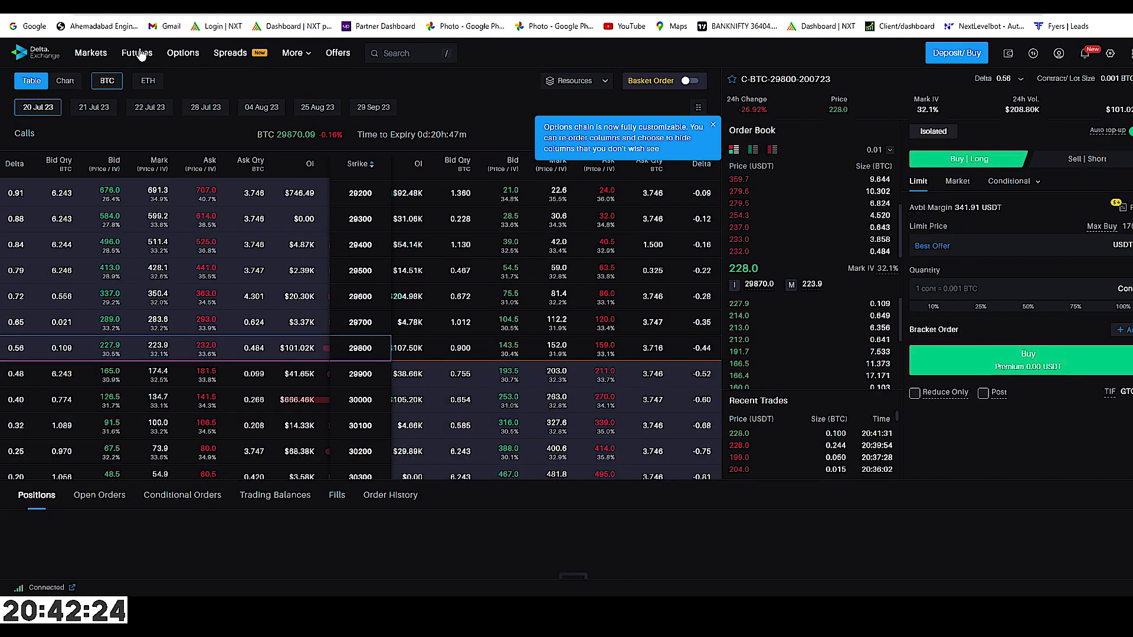
click(135, 54)
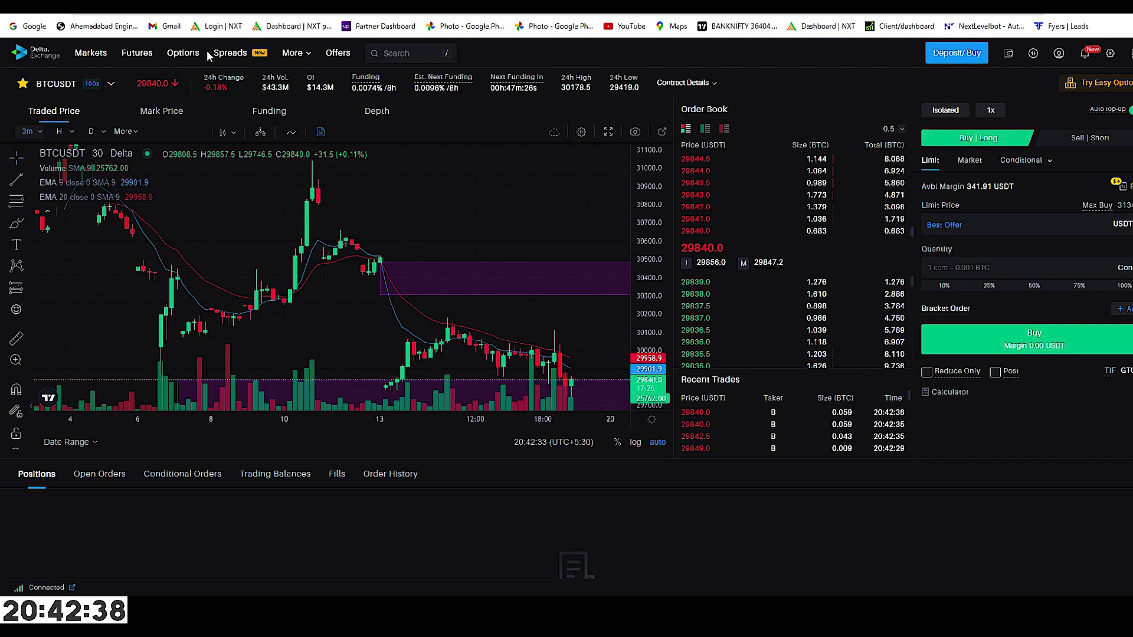
click(227, 56)
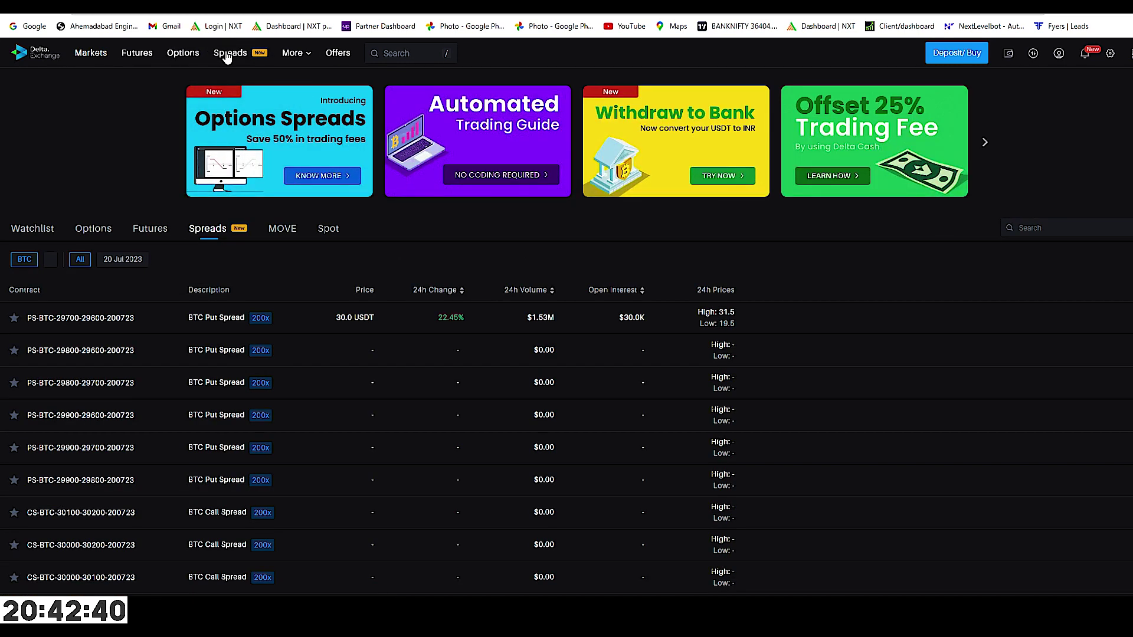
Step: Open the BTC options chain and check the trending contracts offered by the contract search
mouse_move(303, 56)
click(188, 59)
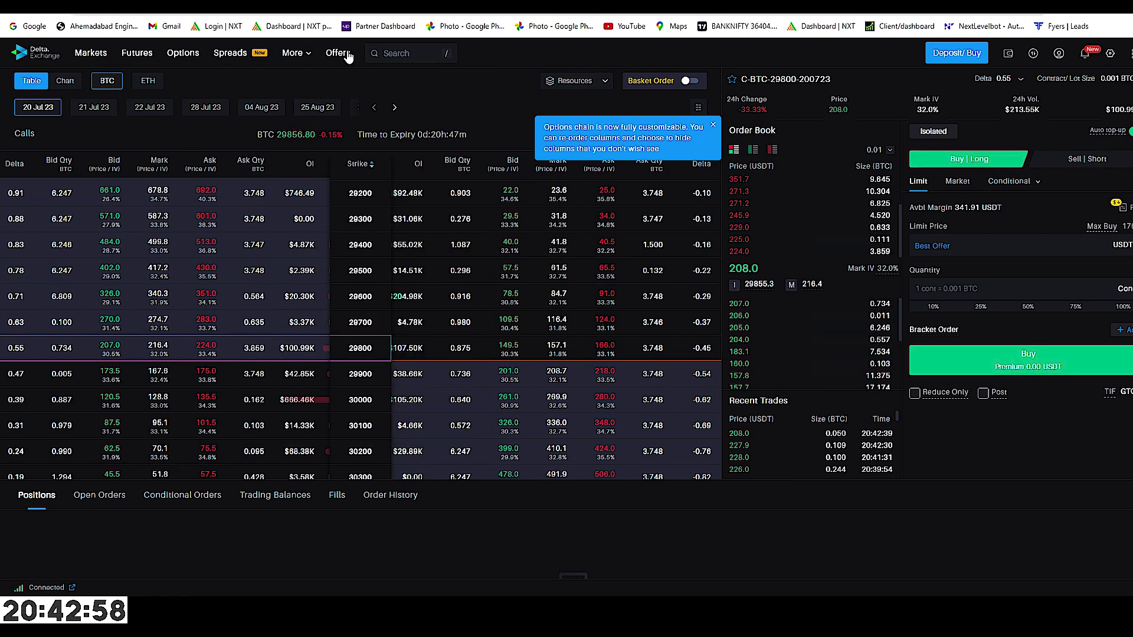
click(397, 54)
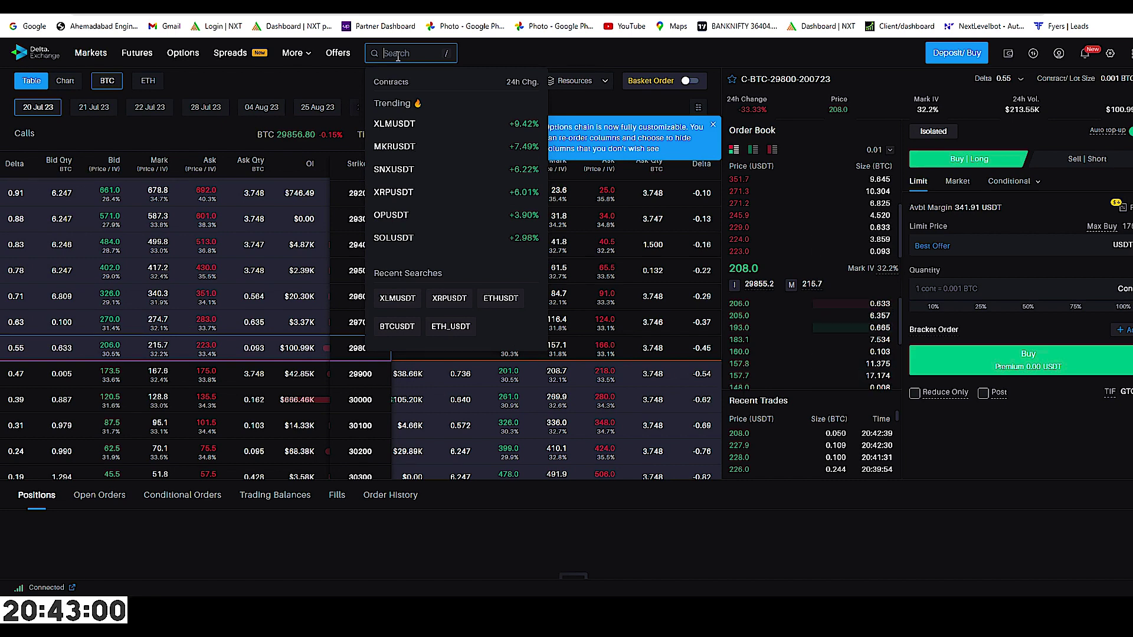
click(486, 55)
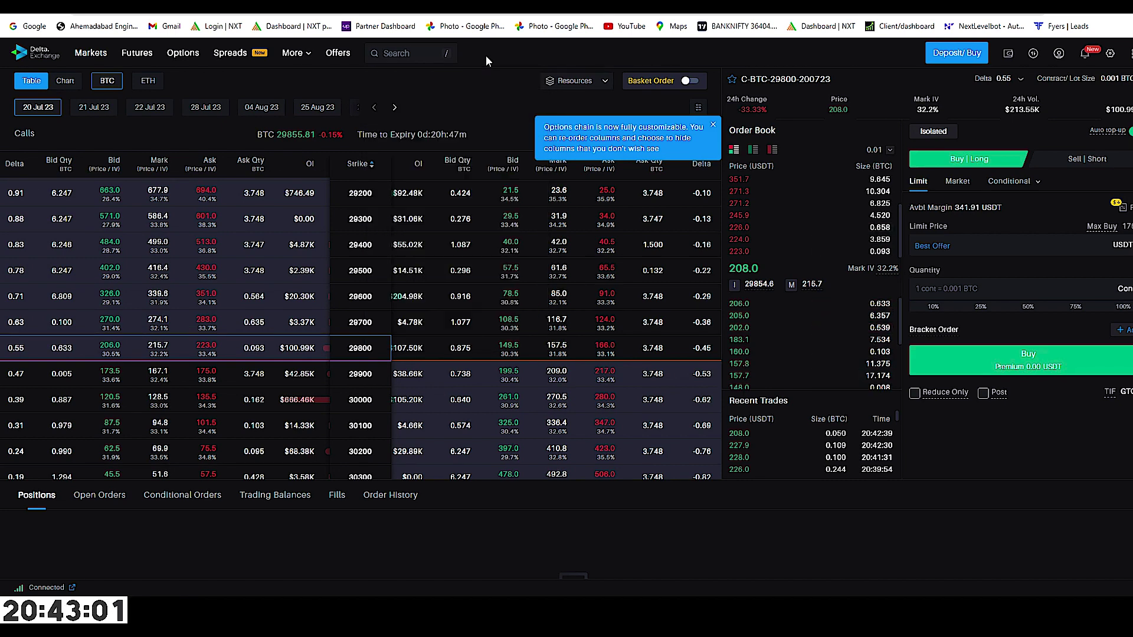
Step: Dismiss the options chain customization tip and open Options Analytics from the chain's resources
click(569, 82)
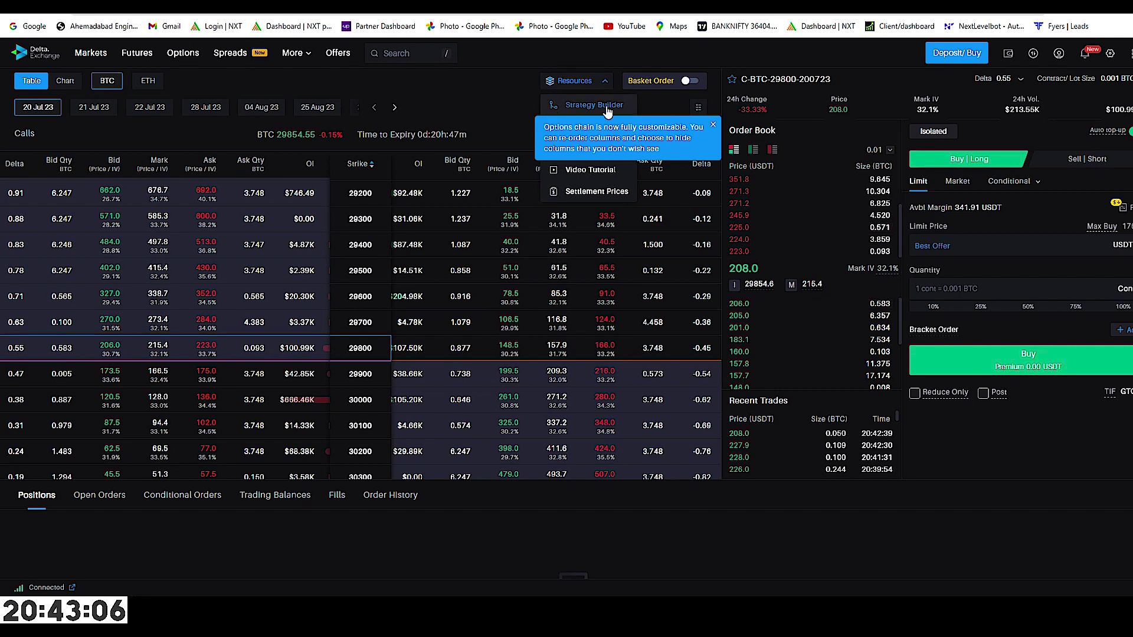
click(713, 125)
click(568, 83)
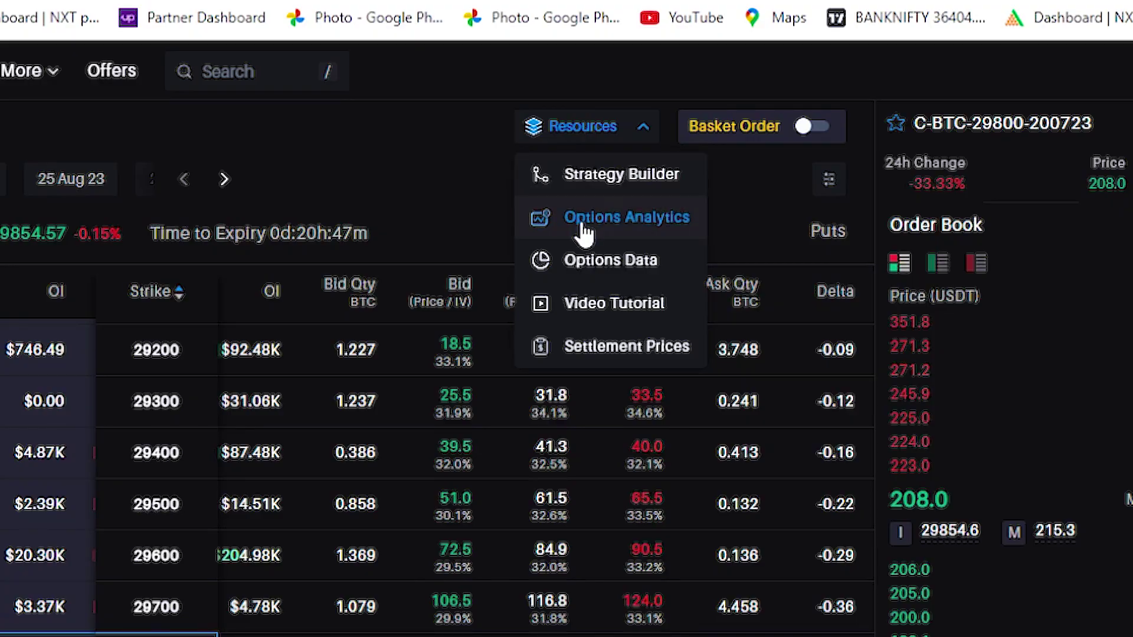
click(576, 130)
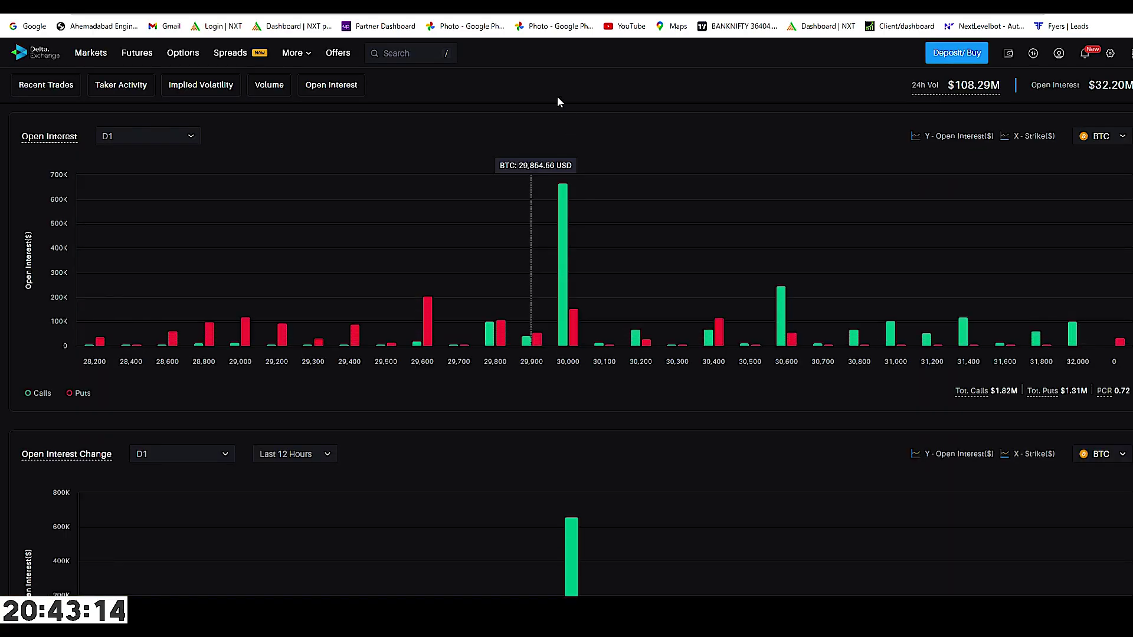
Step: Examine the options analytics charts from Open Interest down to the daily IV vs RV and IV-RV volatility charts for BTC
scroll(493, 225, down, 10)
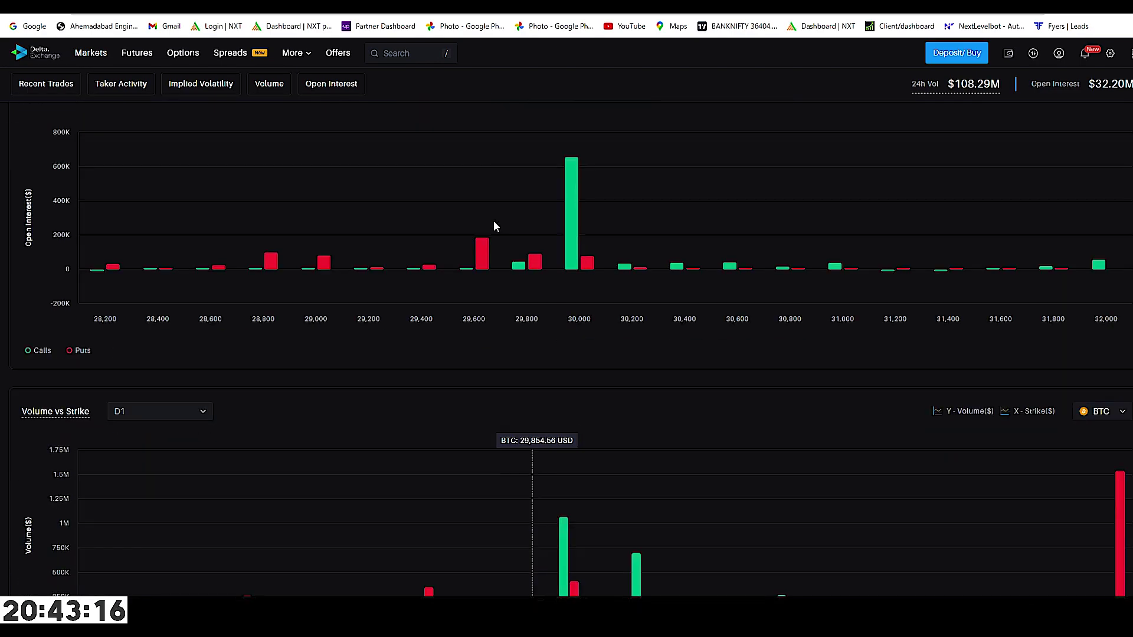
scroll(494, 224, down, 3)
scroll(493, 223, up, 8)
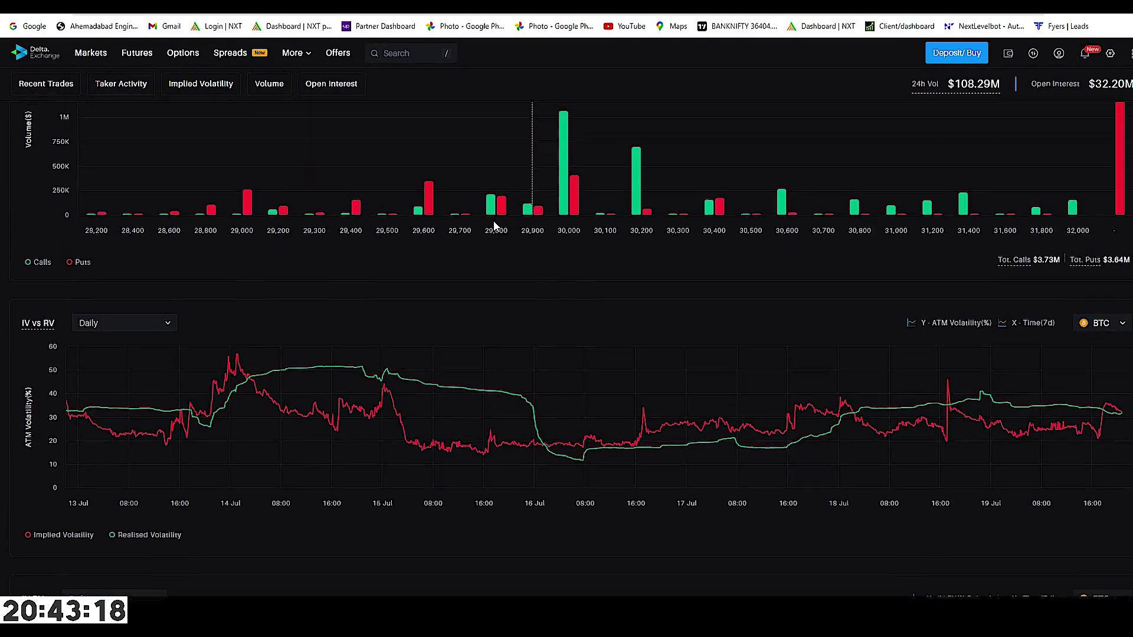
scroll(492, 209, down, 4)
scroll(493, 214, down, 5)
scroll(495, 227, up, 3)
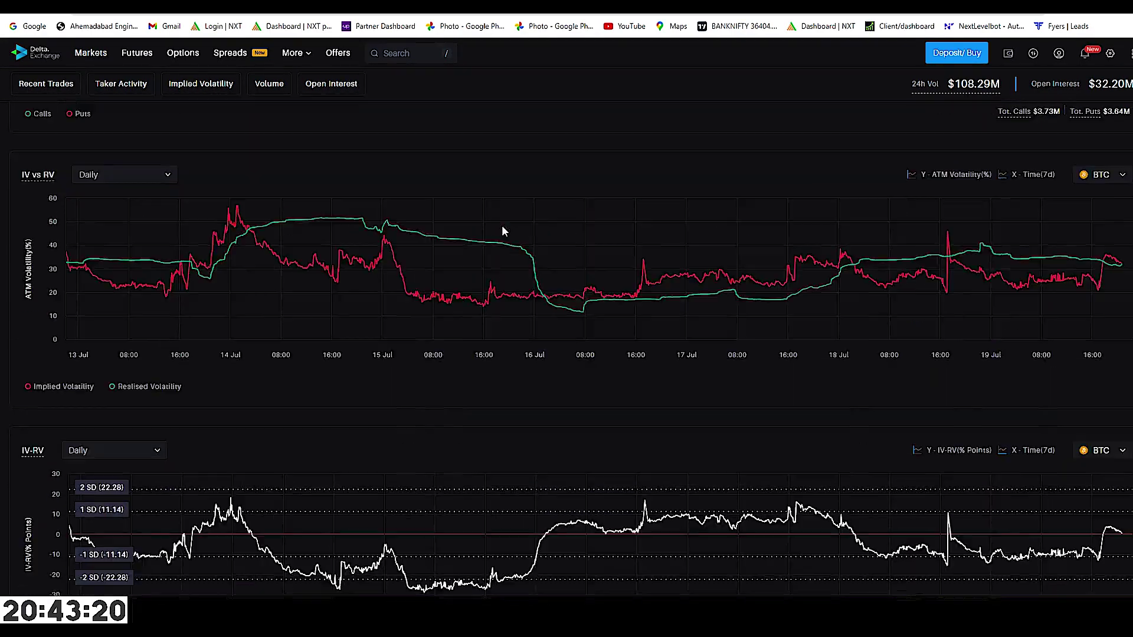
mouse_move(34, 202)
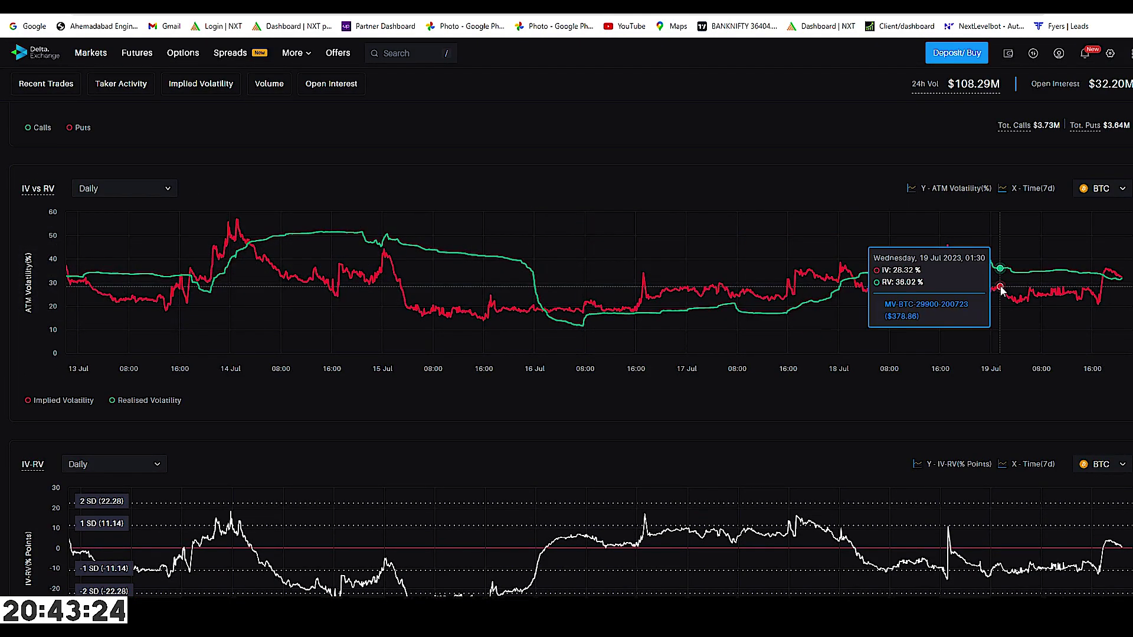
scroll(1029, 289, up, 2)
scroll(1039, 295, down, 1)
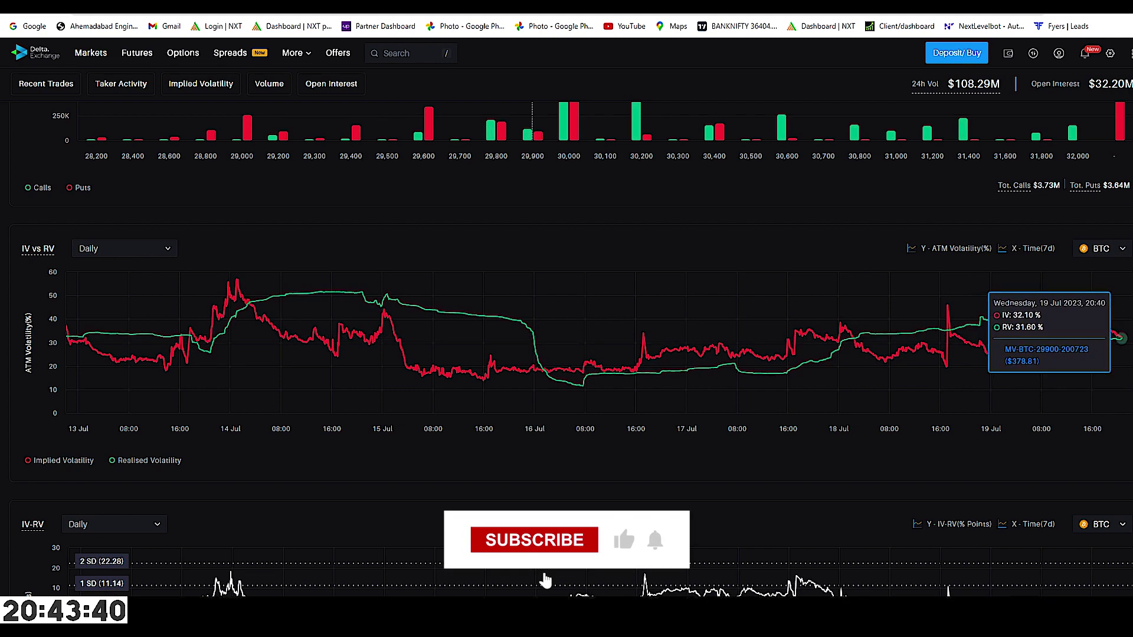
scroll(920, 261, down, 4)
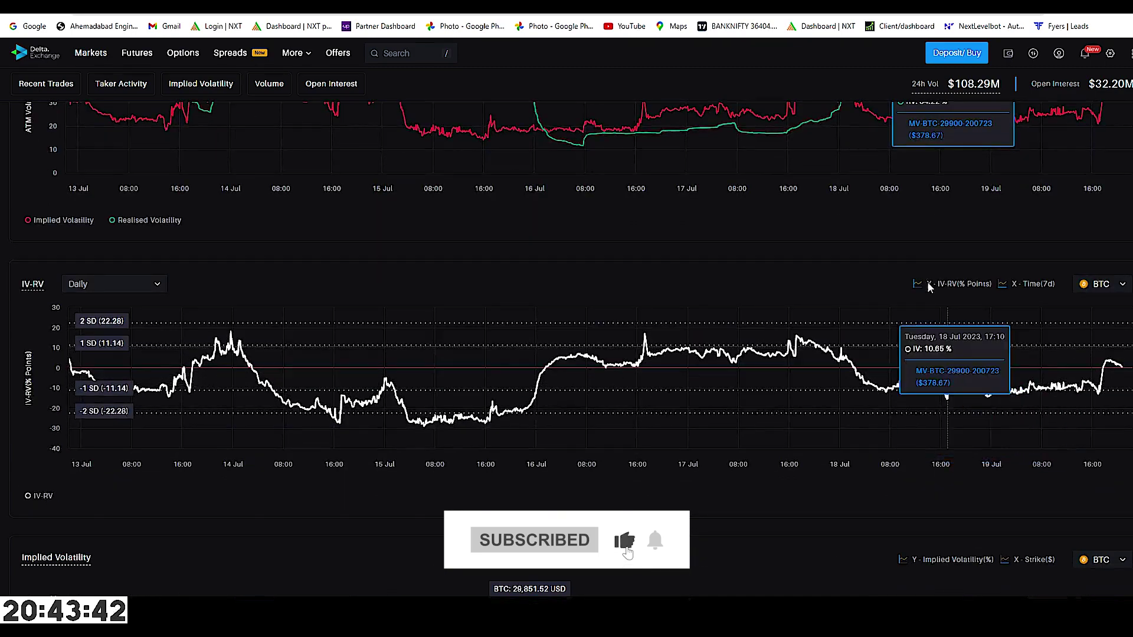
Step: Examine the BTC Volume vs Strike and Open Interest Change charts, including their explanations and values per strike
scroll(920, 261, up, 8)
scroll(614, 263, up, 2)
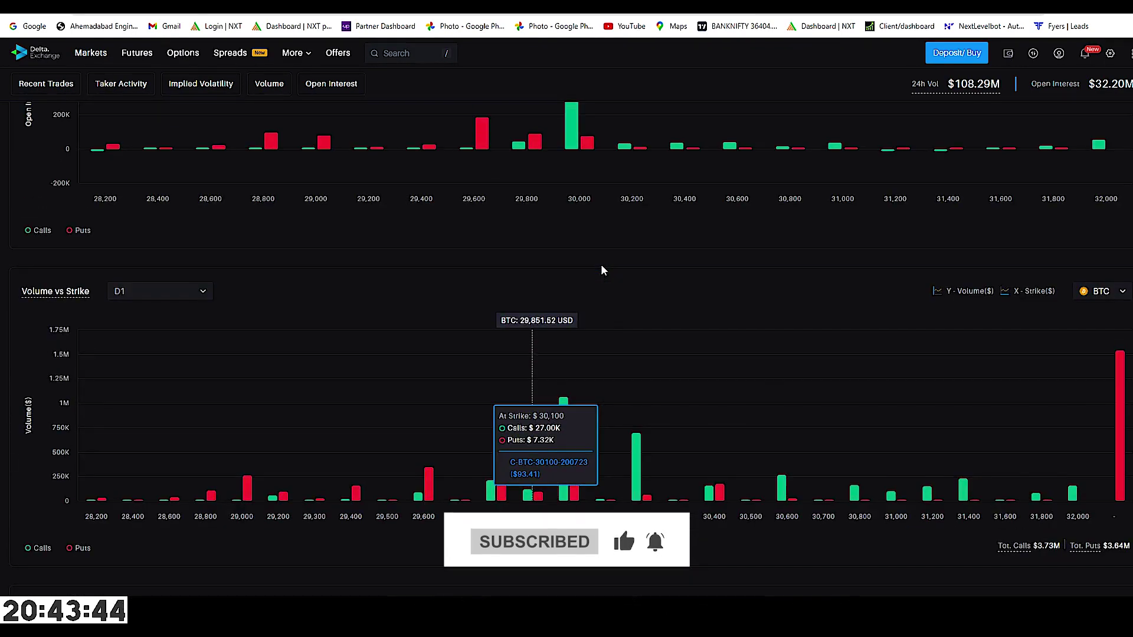
scroll(601, 264, down, 2)
scroll(593, 294, up, 1)
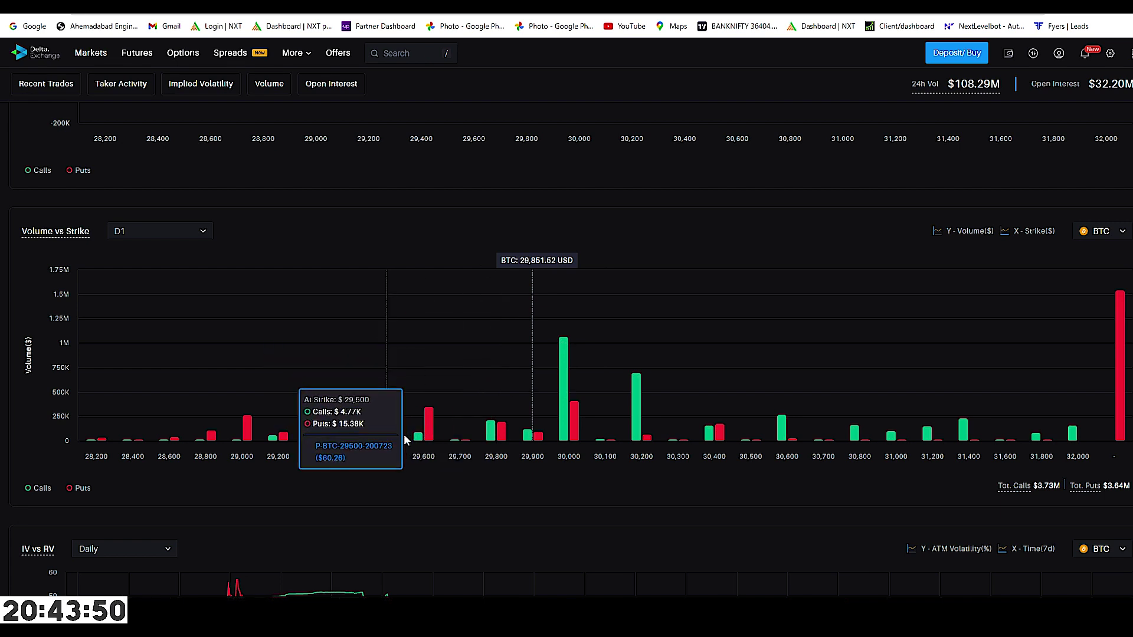
mouse_move(89, 234)
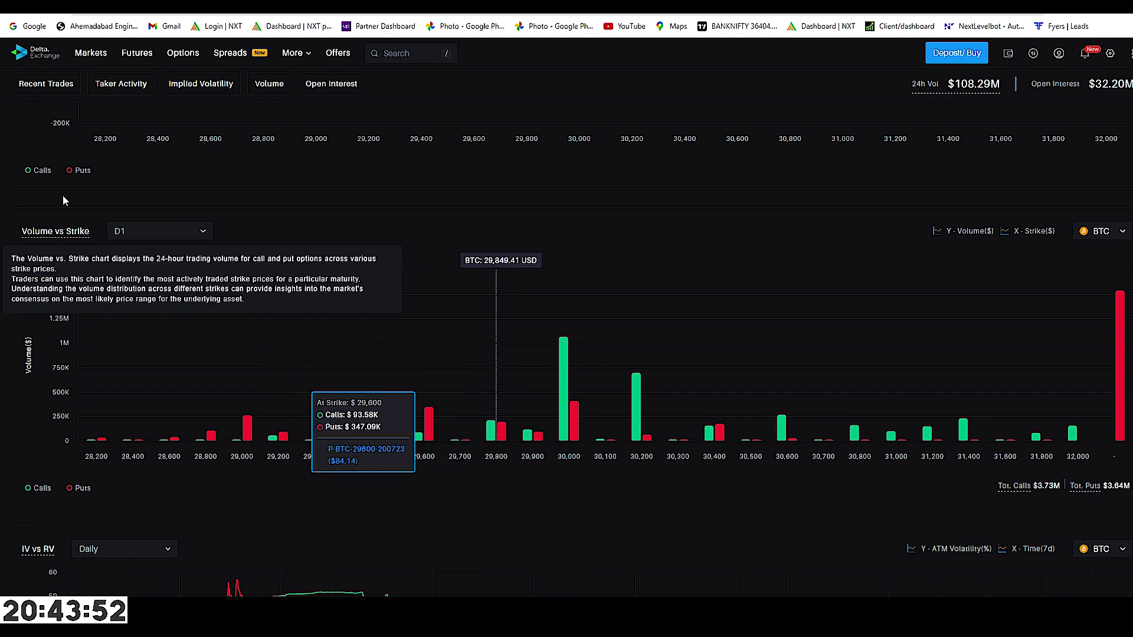
scroll(73, 251, up, 5)
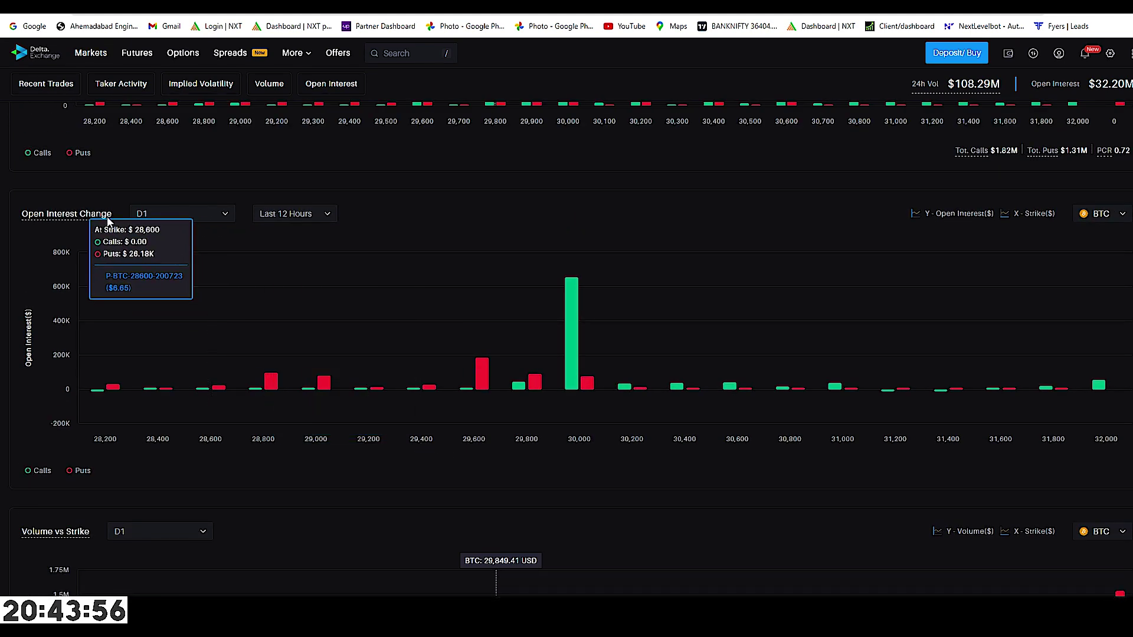
mouse_move(66, 214)
mouse_move(479, 373)
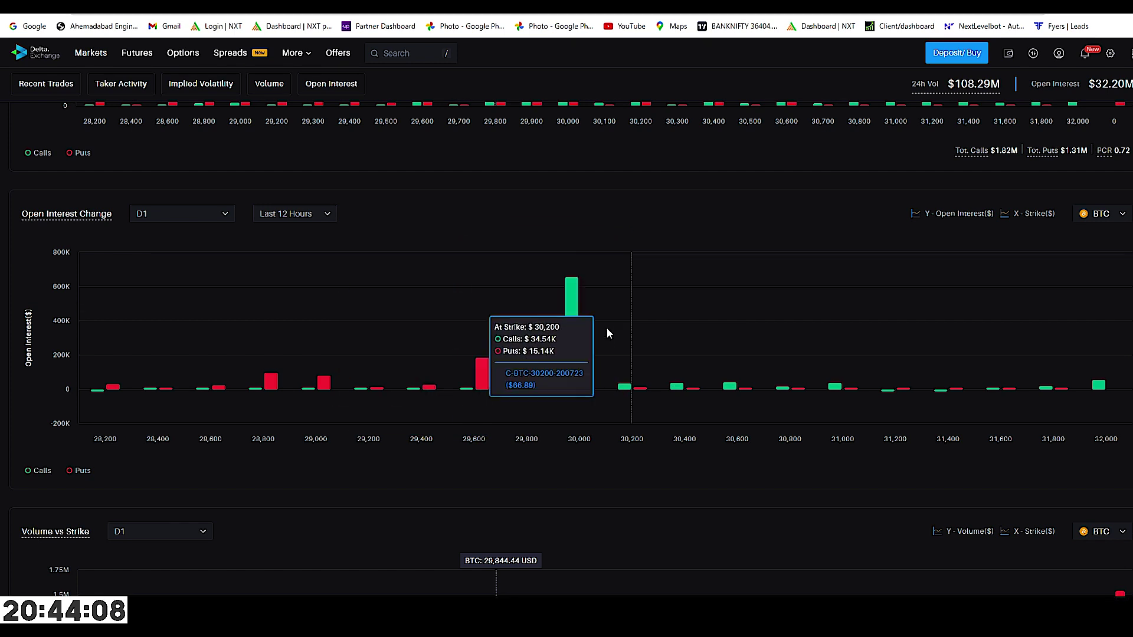
scroll(567, 304, up, 4)
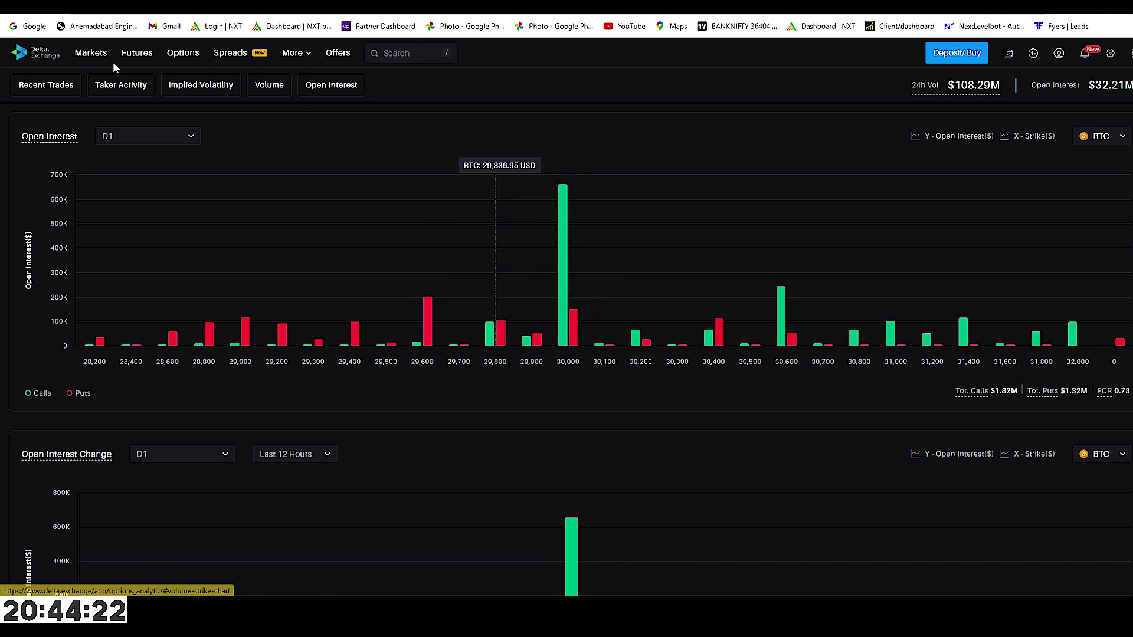
Step: Return to the options chain, then view the BTC options listing for 20 Jul 2023 in the markets overview
click(184, 54)
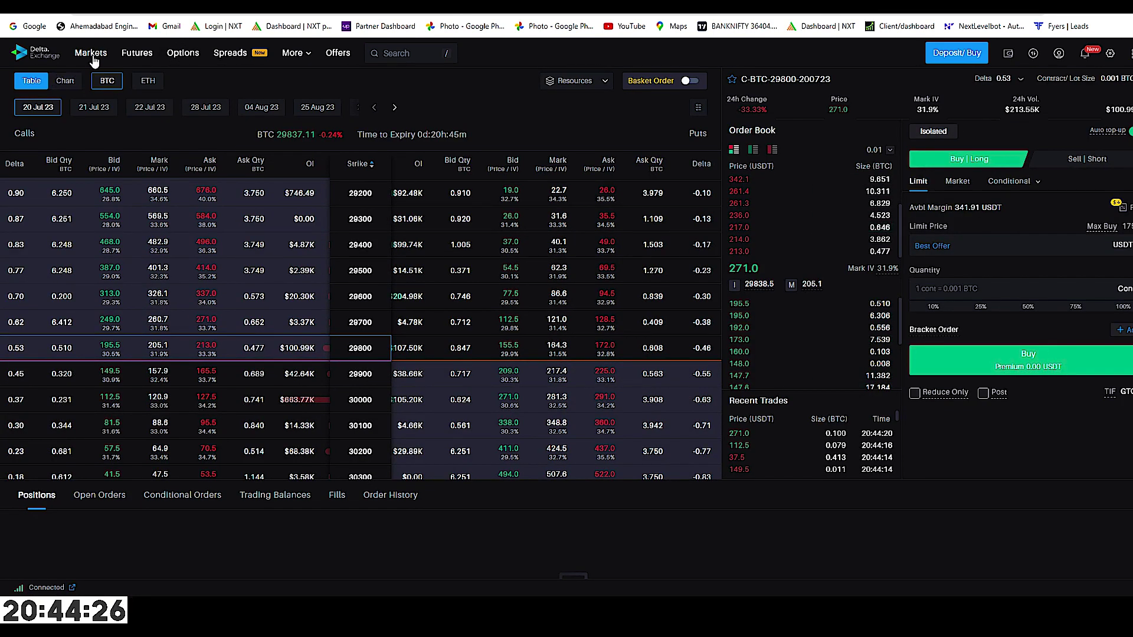
click(95, 56)
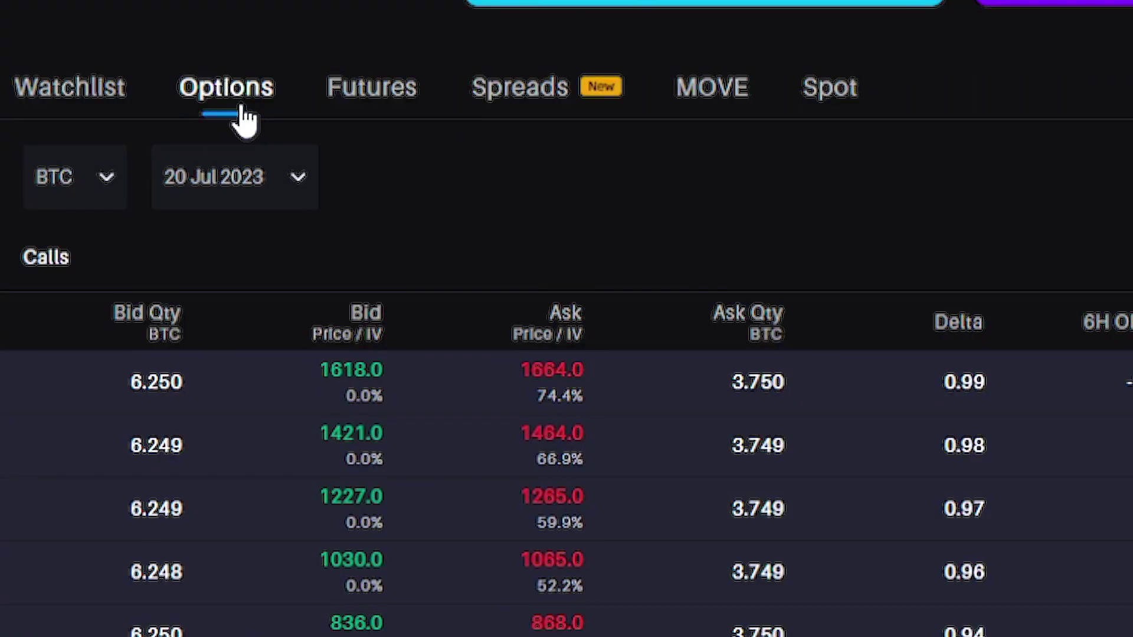
click(19, 269)
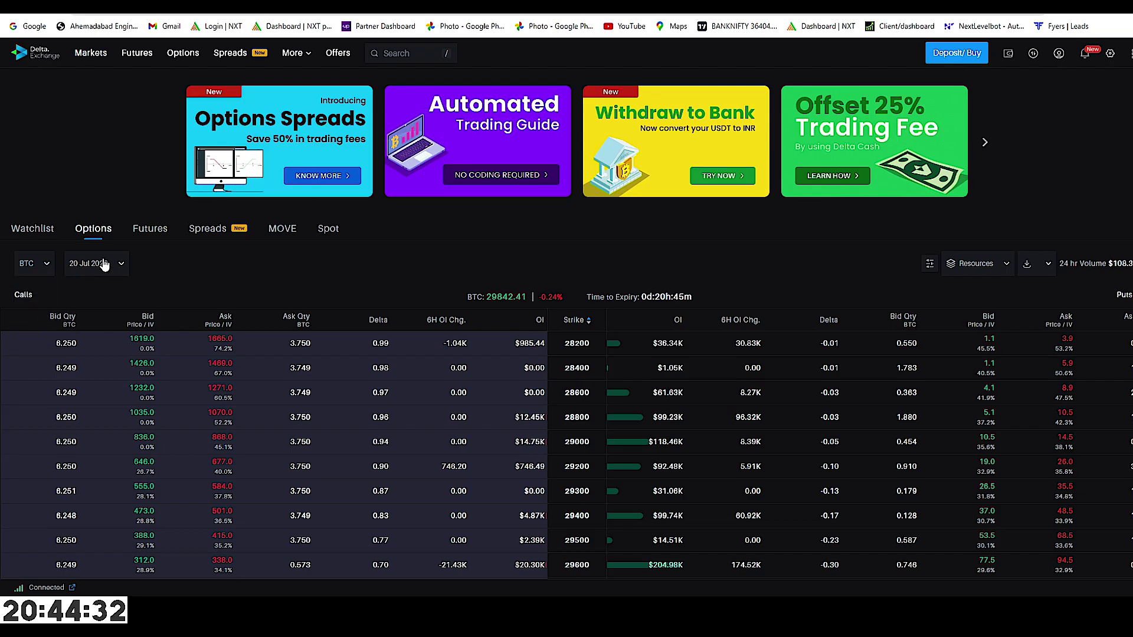
scroll(114, 354, down, 4)
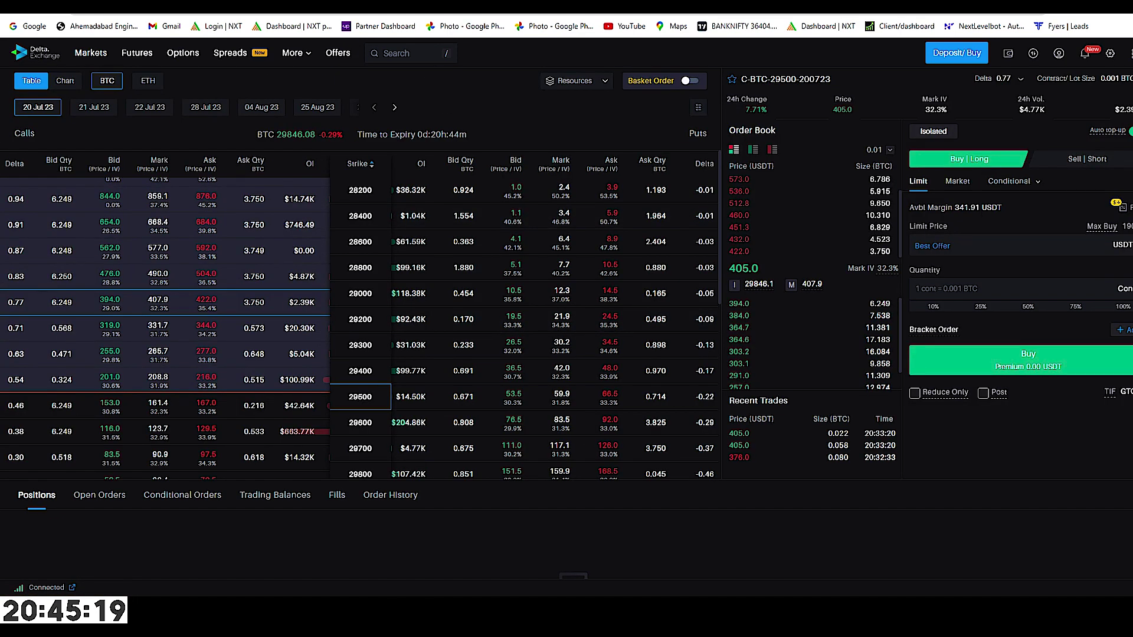
Step: Reload the options chain page, inspect the order book of the 29500 BTC put, and reopen the options chain
right_click(220, 3)
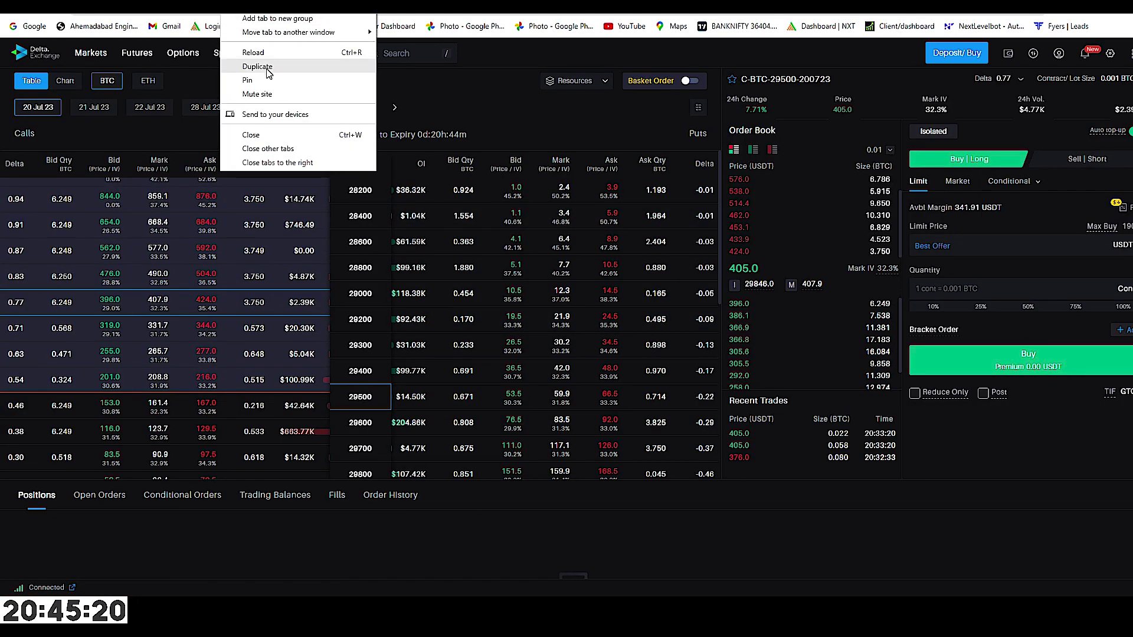
click(256, 52)
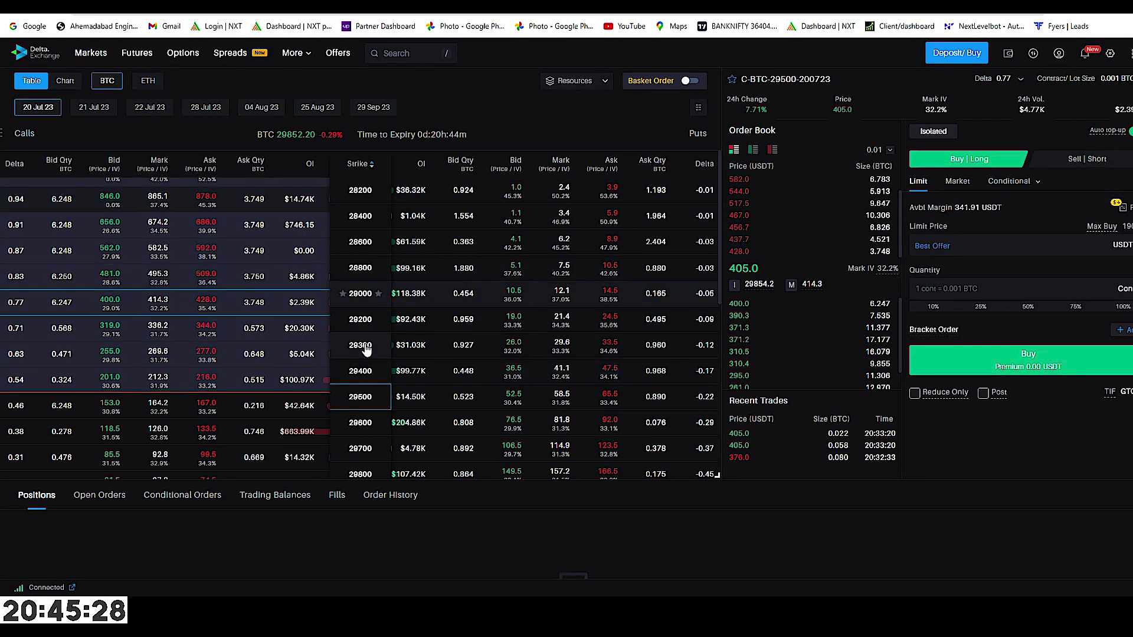
click(448, 400)
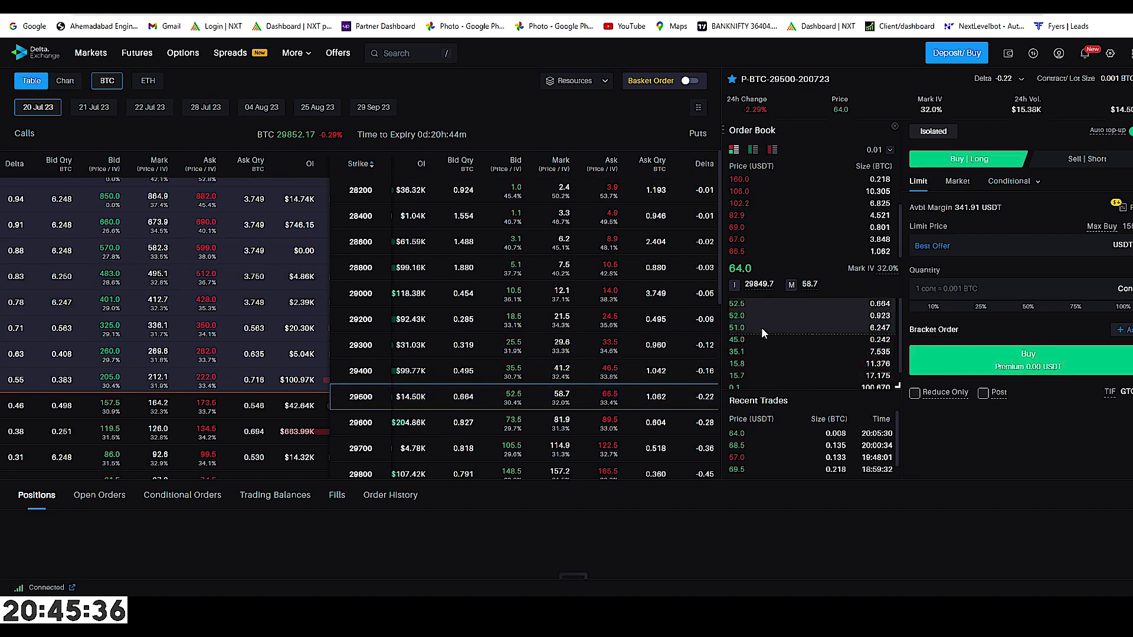
mouse_move(753, 307)
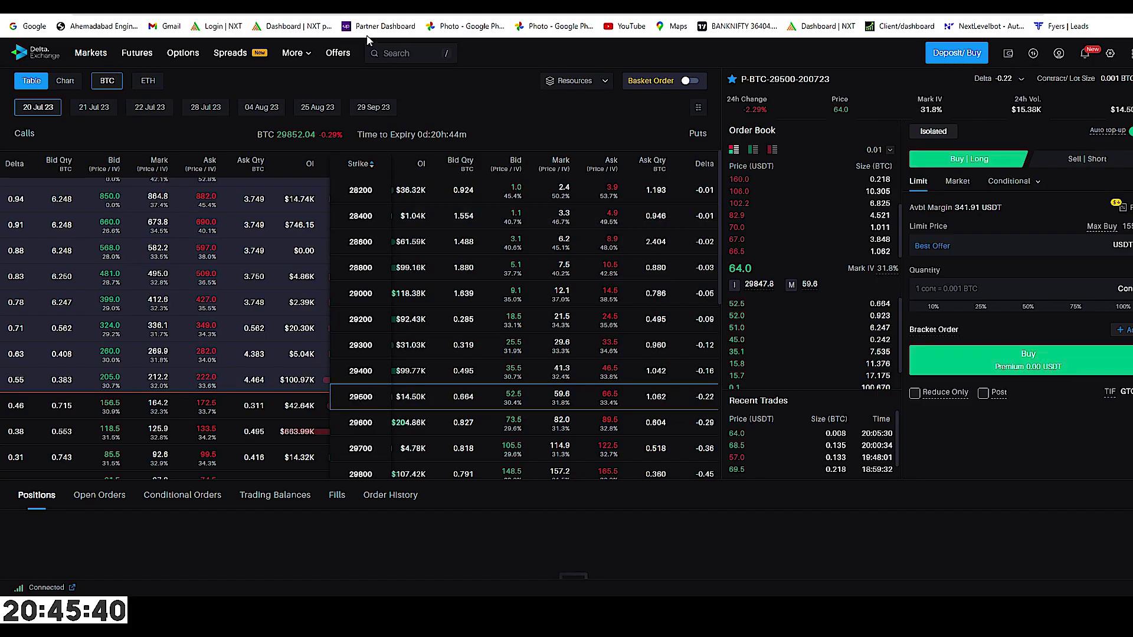
click(183, 52)
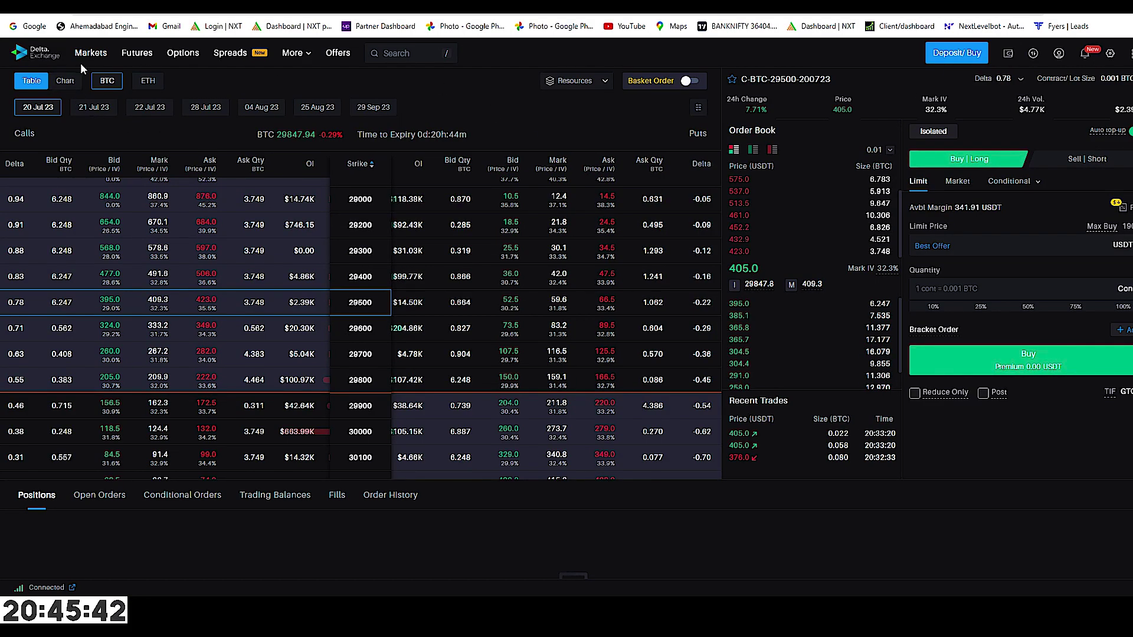
Step: Open the BTCUSDT futures chart in its own full-size view and survey the recent candles and marked price zones
click(131, 54)
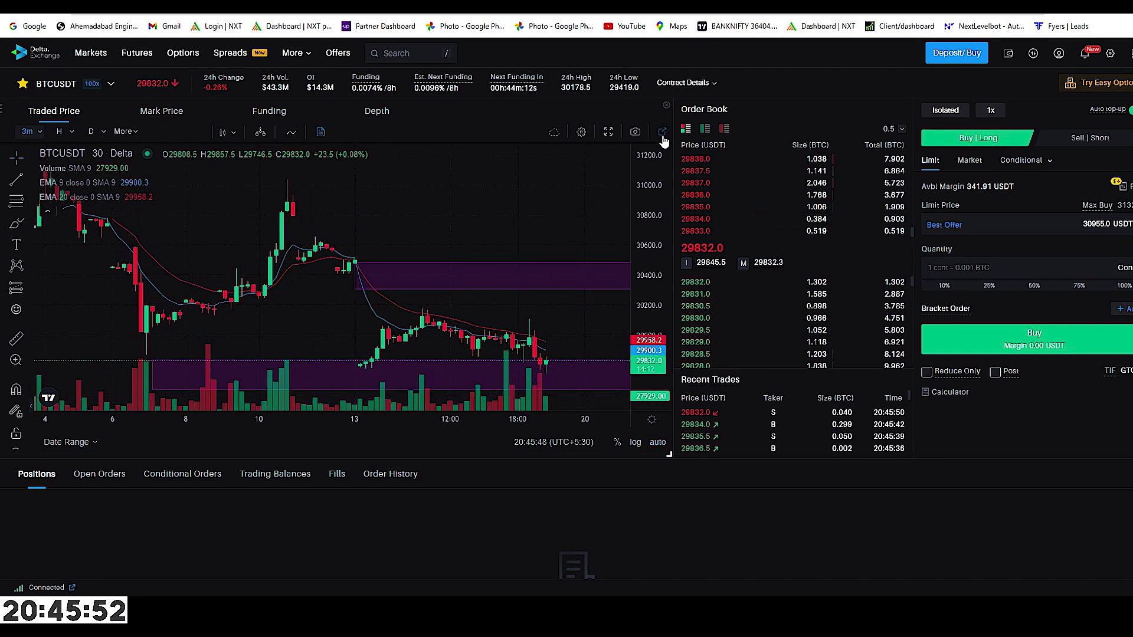
key(F5)
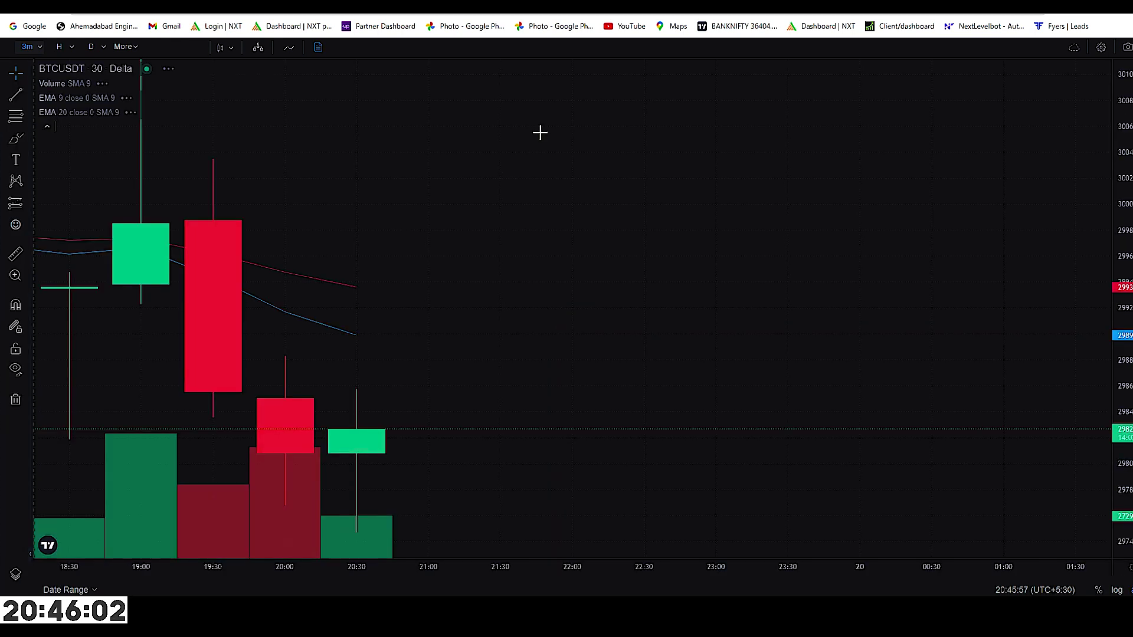
scroll(918, 204, down, 5)
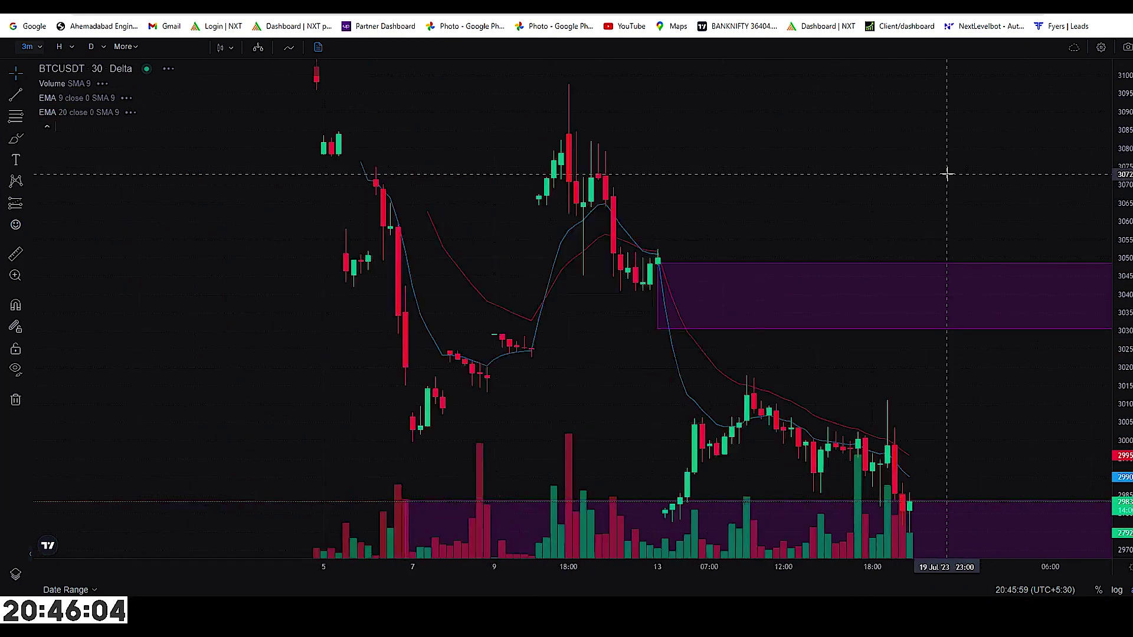
scroll(989, 232, up, 3)
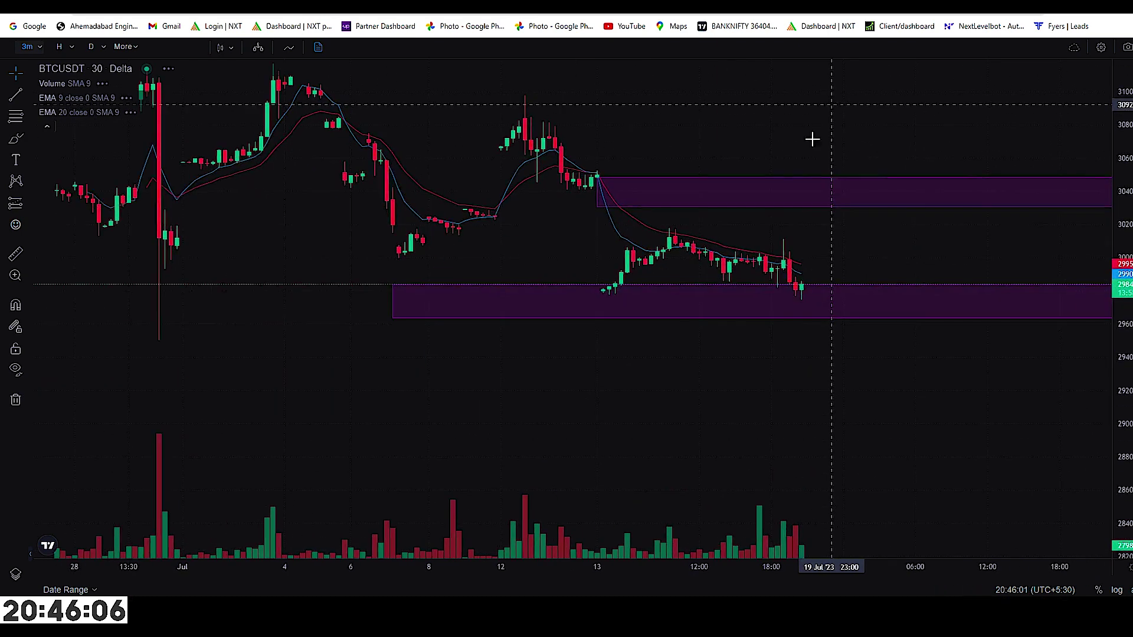
drag(812, 140, 619, 277)
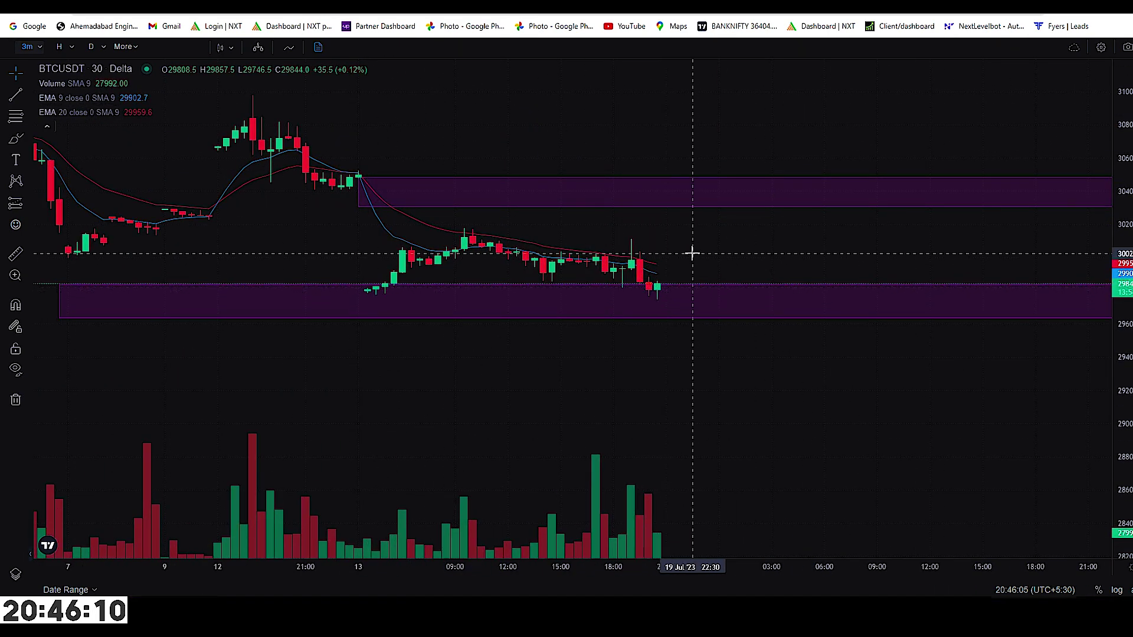
scroll(708, 255, down, 2)
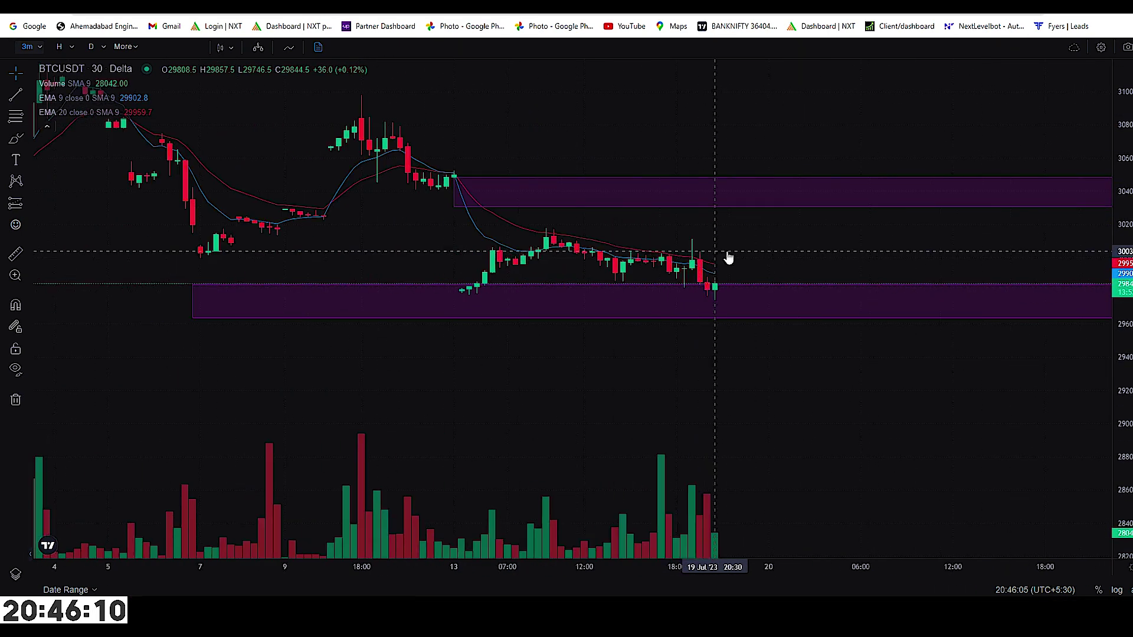
Step: Set the BTCUSDT chart's timeframe to 5 minutes
click(37, 52)
click(26, 90)
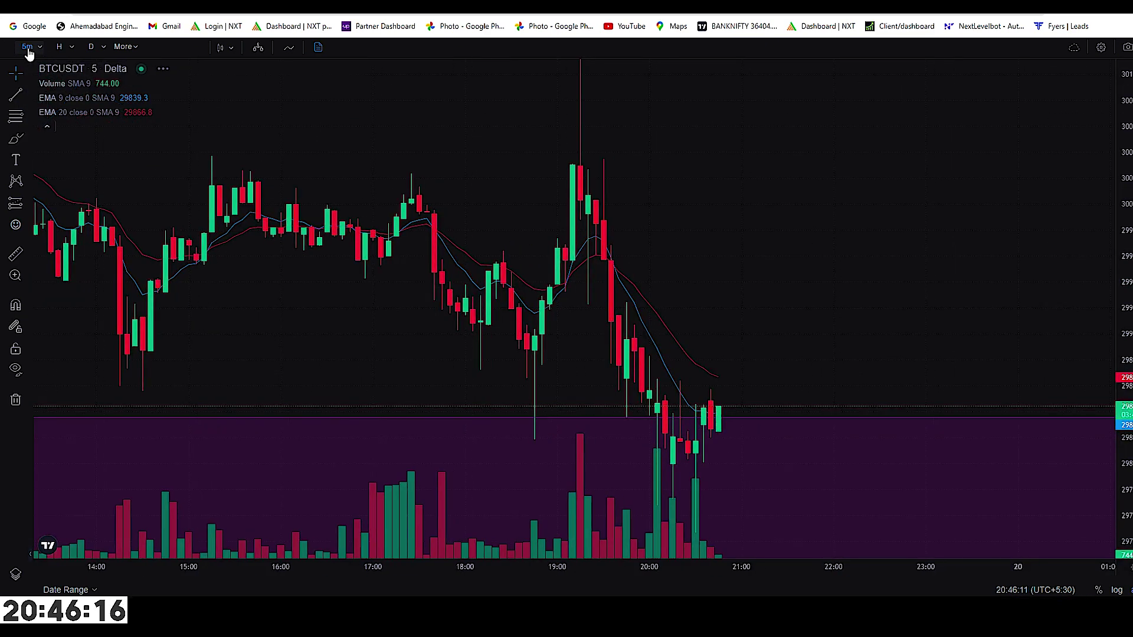
scroll(833, 297, down, 2)
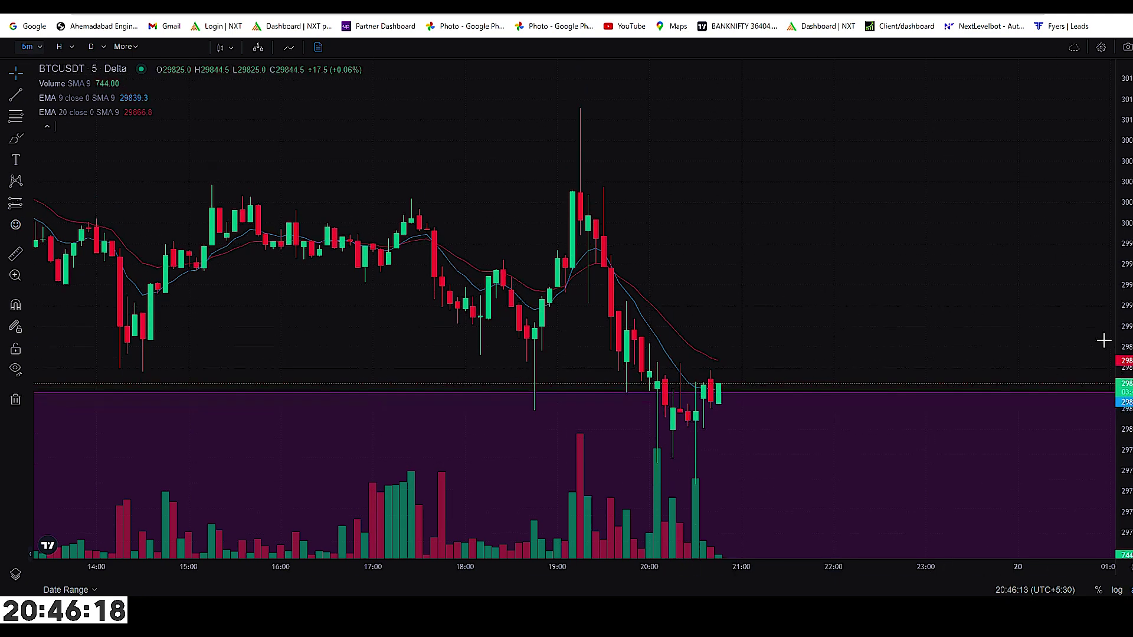
Step: Examine the recent 5-minute BTCUSDT candles and their position relative to the marked price zones
scroll(860, 379, down, 2)
scroll(878, 349, up, 2)
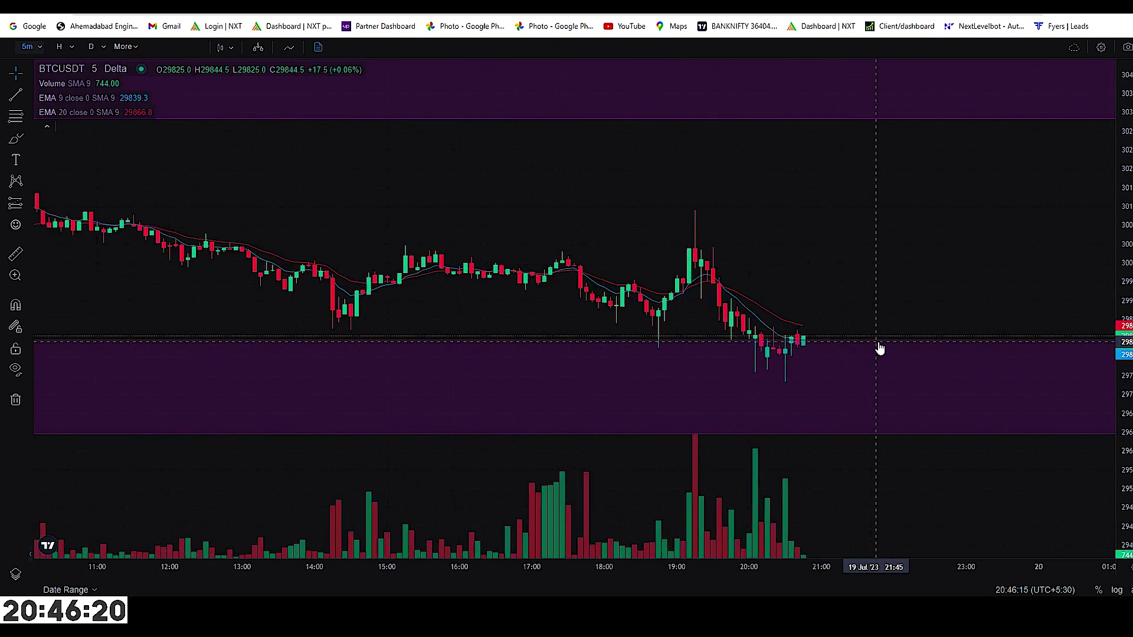
scroll(822, 285, down, 1)
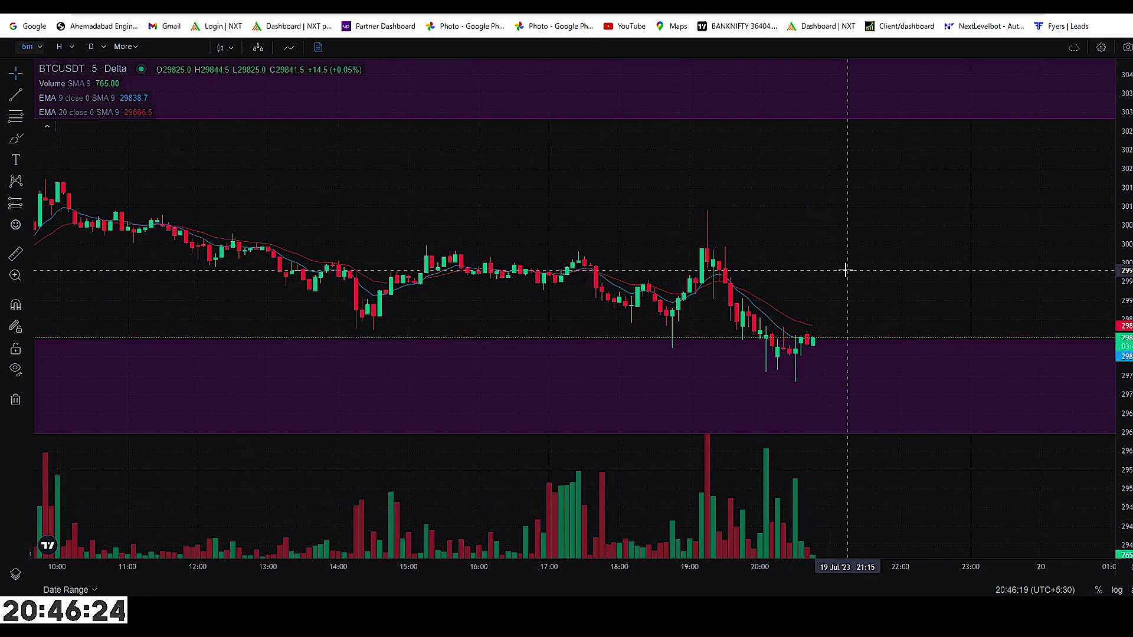
scroll(845, 271, down, 1)
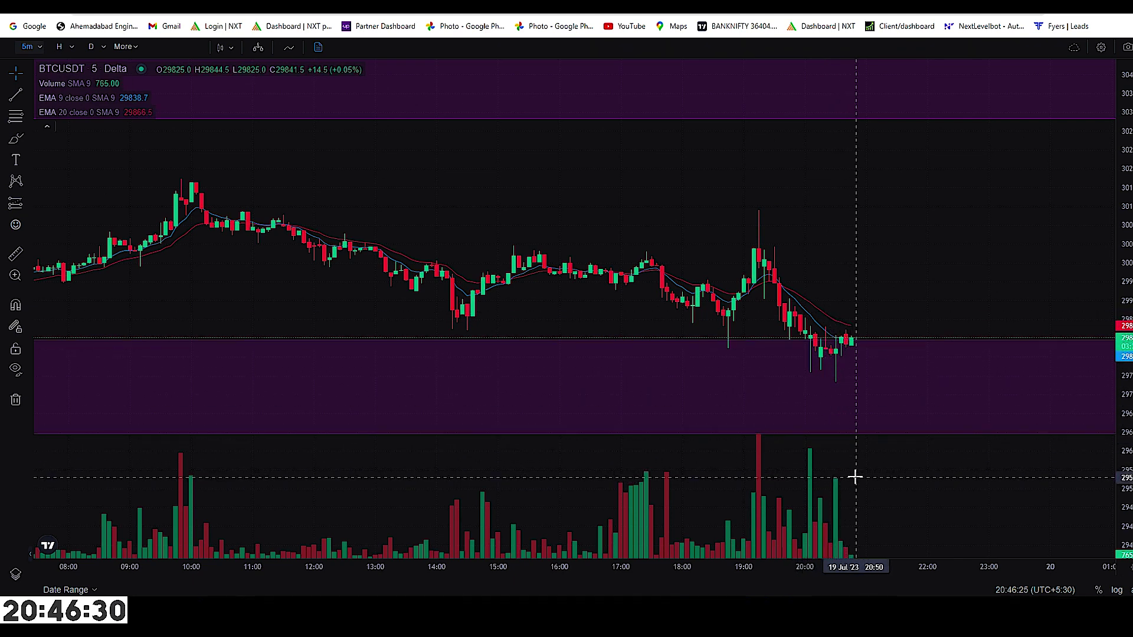
scroll(860, 291, right, 3)
scroll(848, 384, left, 4)
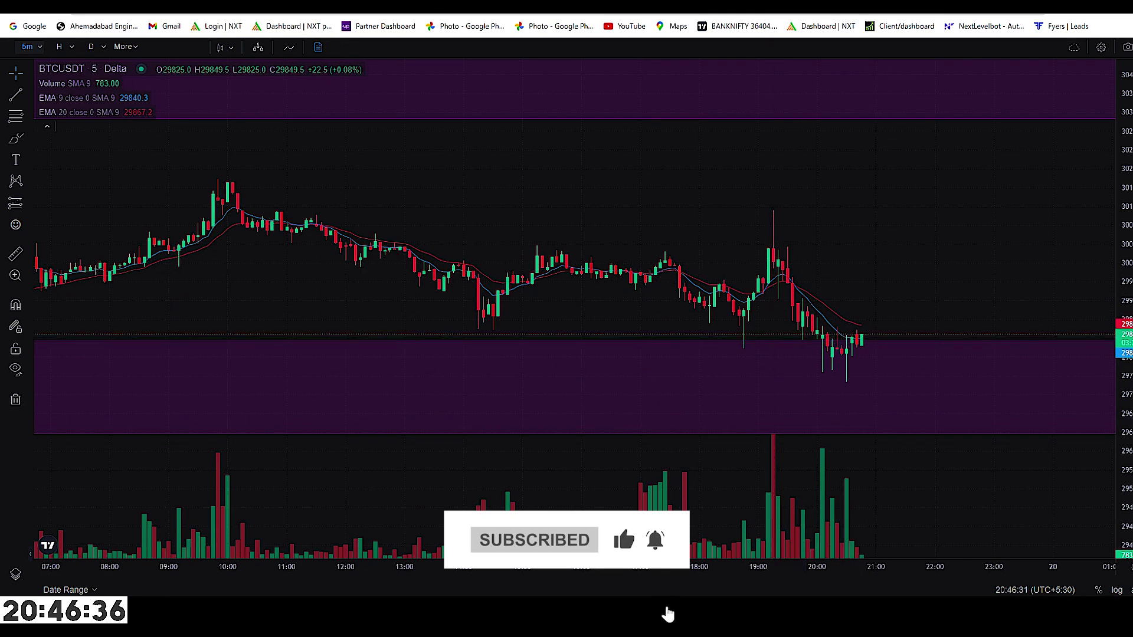
Step: Review the 20 Jul 2023 put quotes in the BTC options chain, then open the BTCUSDT futures page
key(ctrl+Tab)
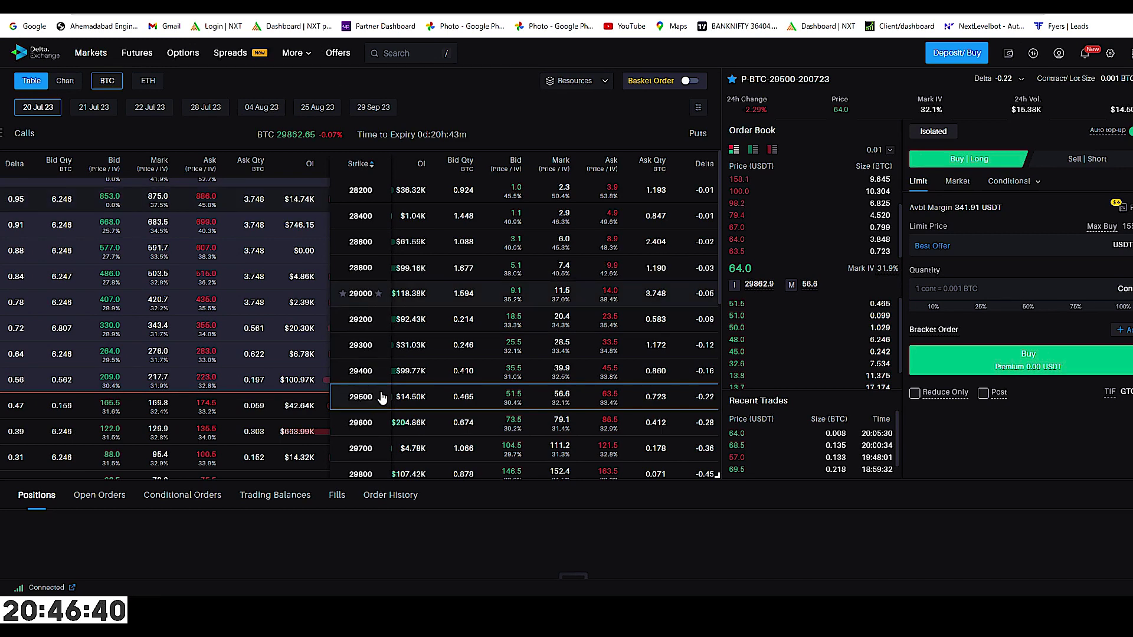
scroll(391, 397, down, 2)
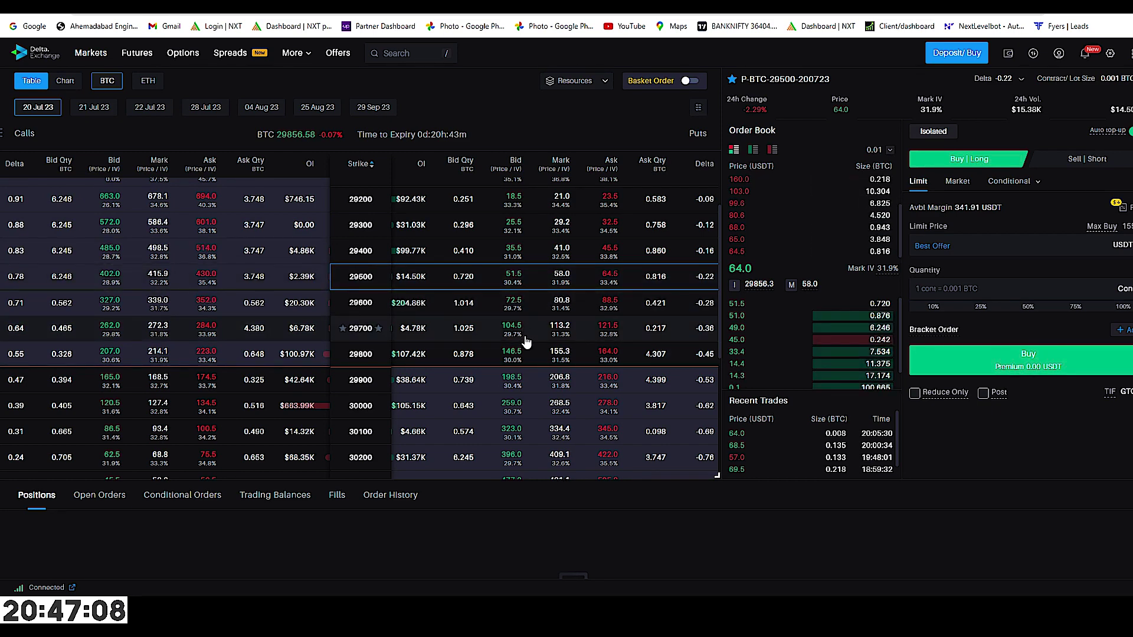
click(136, 52)
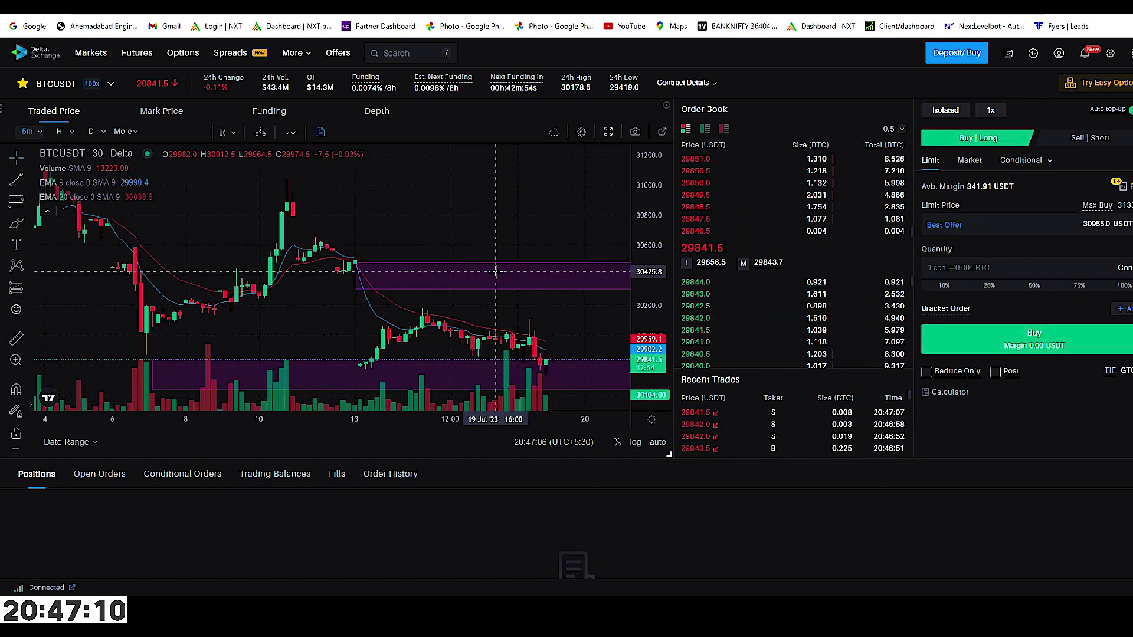
scroll(511, 295, up, 5)
scroll(520, 255, up, 2)
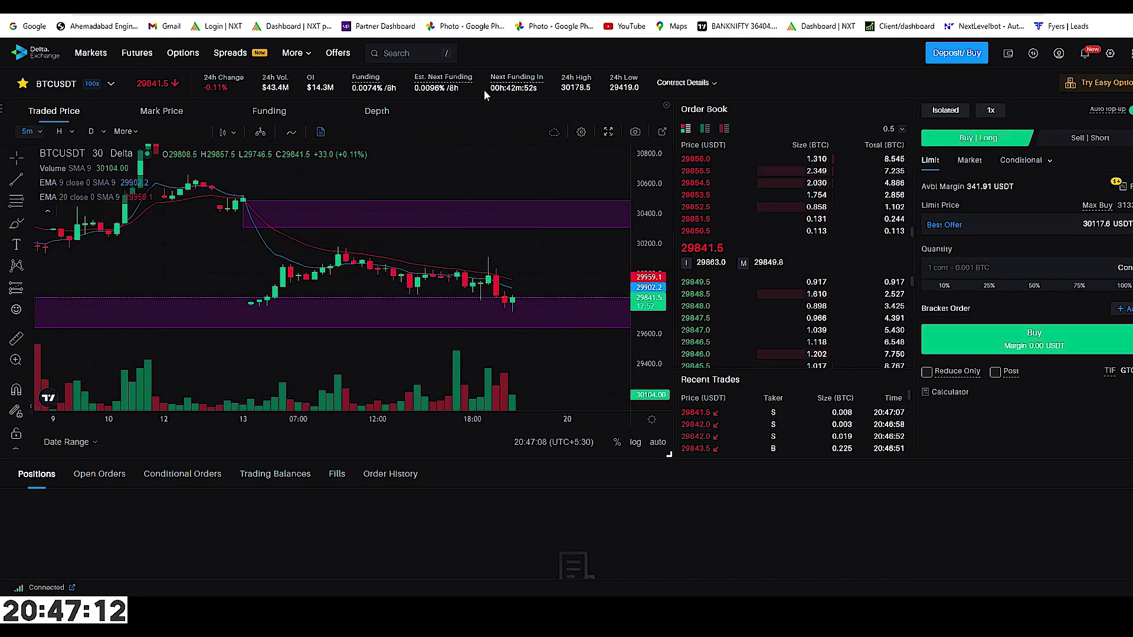
Step: Show the BTCUSDT chart in full size, collapse its indicator legend, and examine the latest 5-minute candles
click(609, 132)
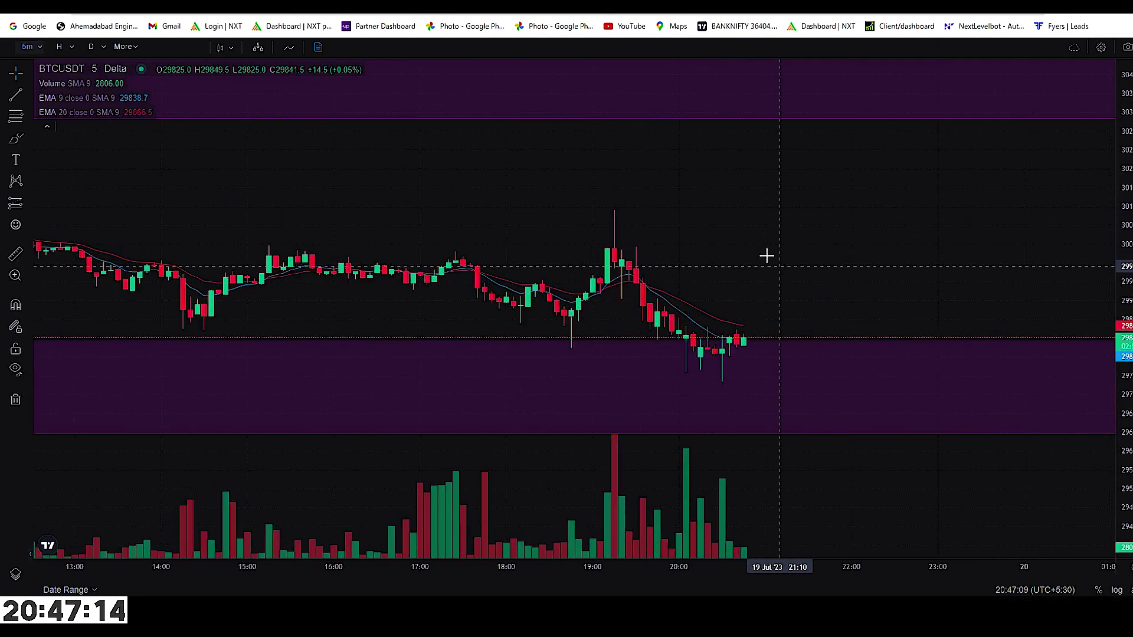
drag(763, 255, 696, 205)
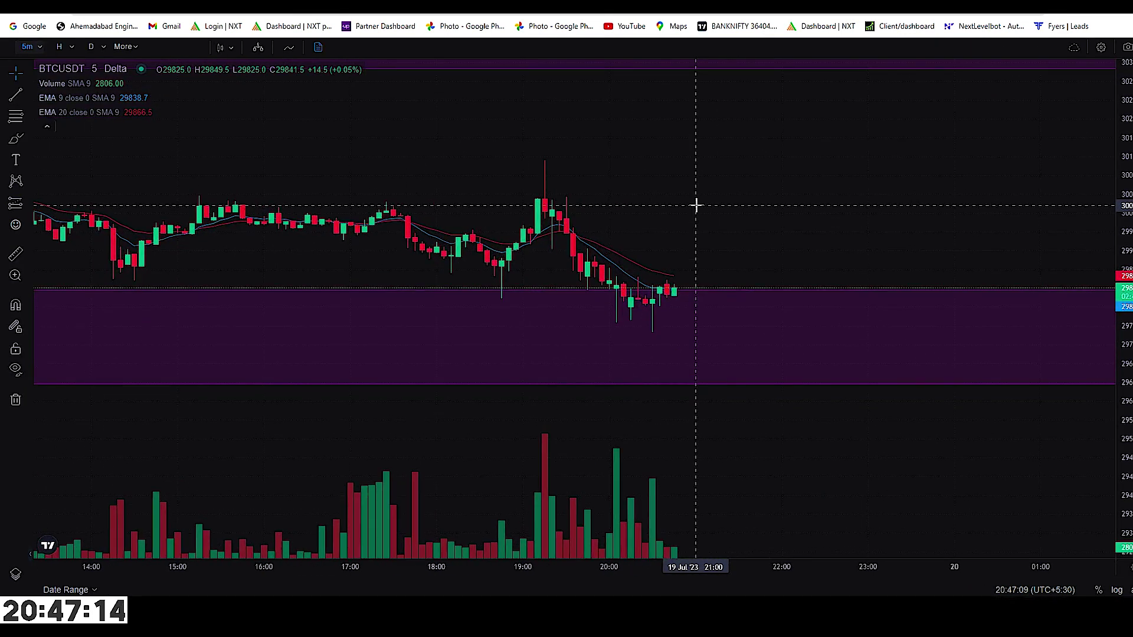
click(46, 126)
scroll(649, 246, down, 1)
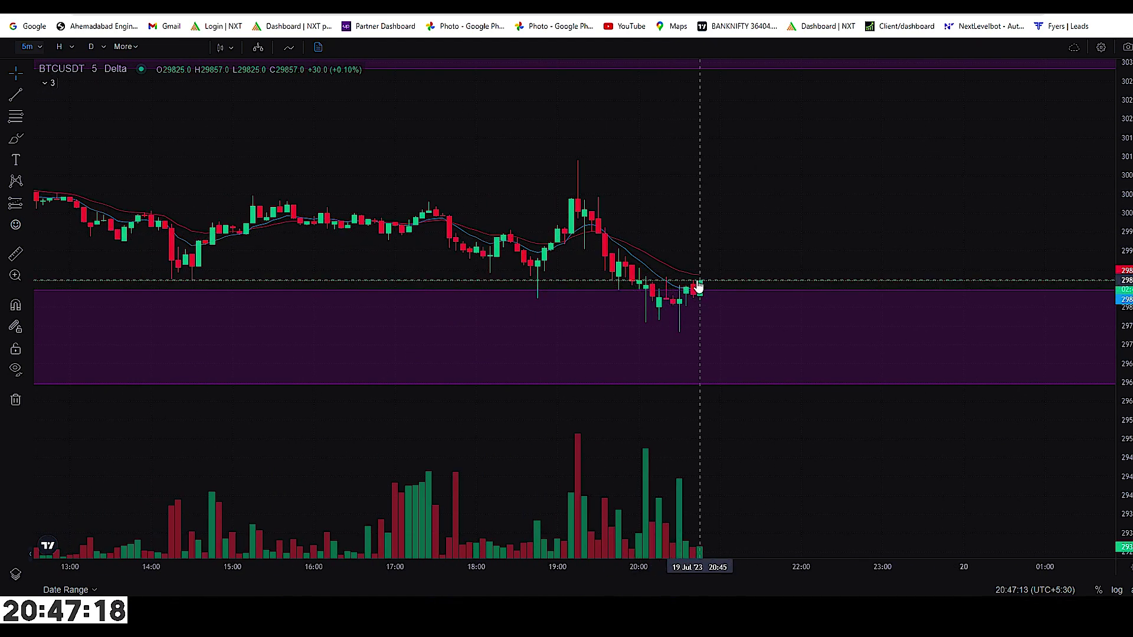
scroll(711, 229, down, 3)
scroll(711, 235, down, 2)
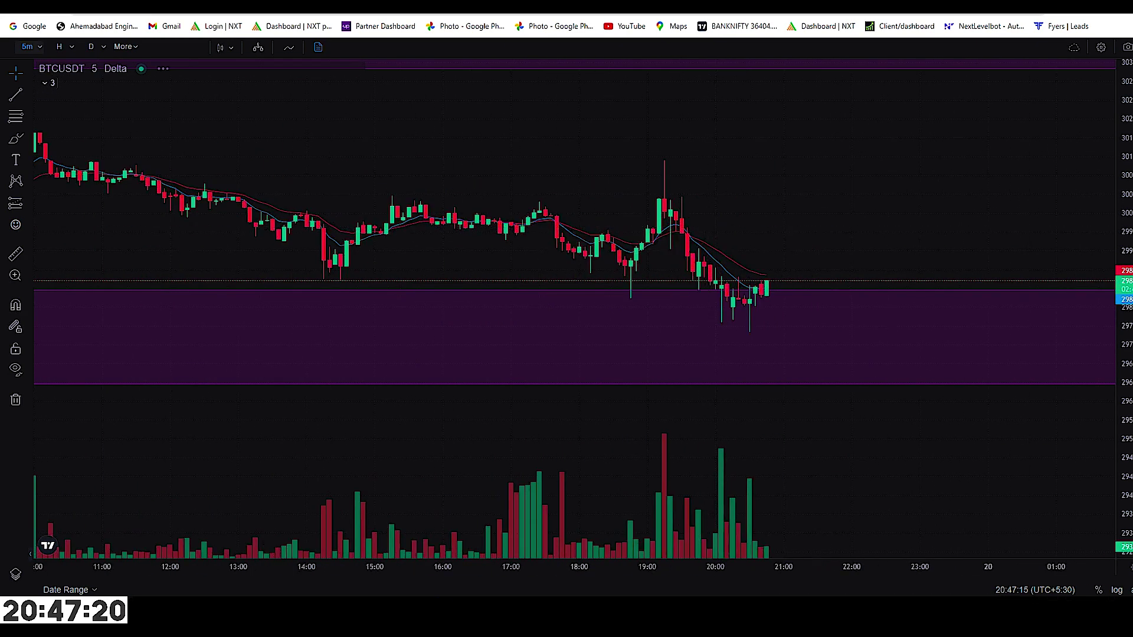
Step: Check the options chain, the meeting window and the BTCUSDT futures page, ending on the options chain
key(ctrl+Tab)
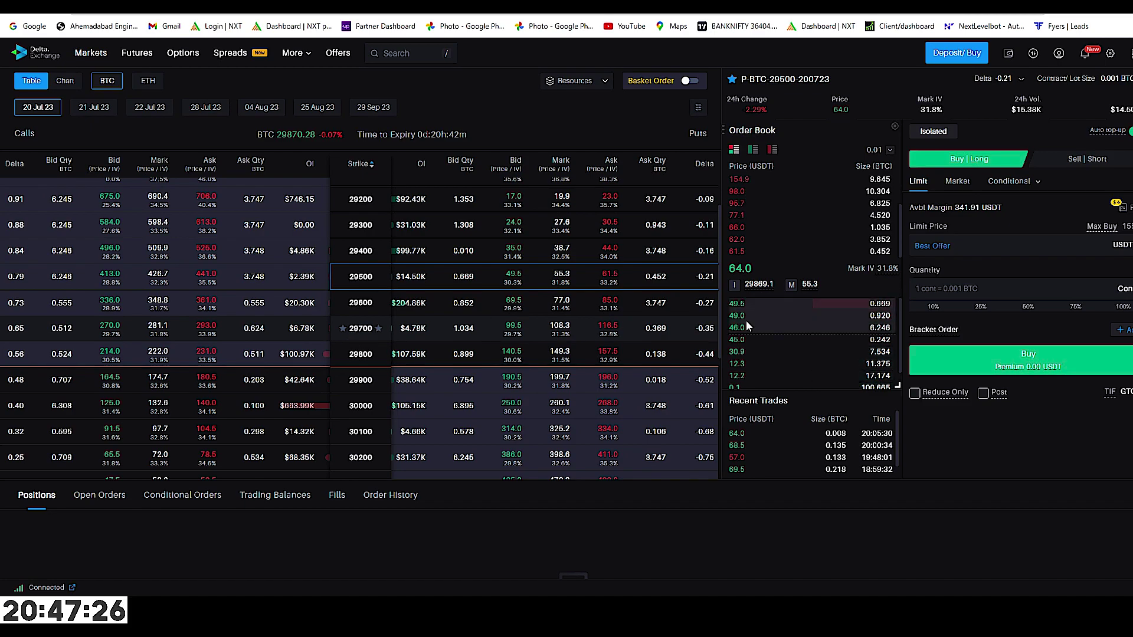
key(ctrl+1)
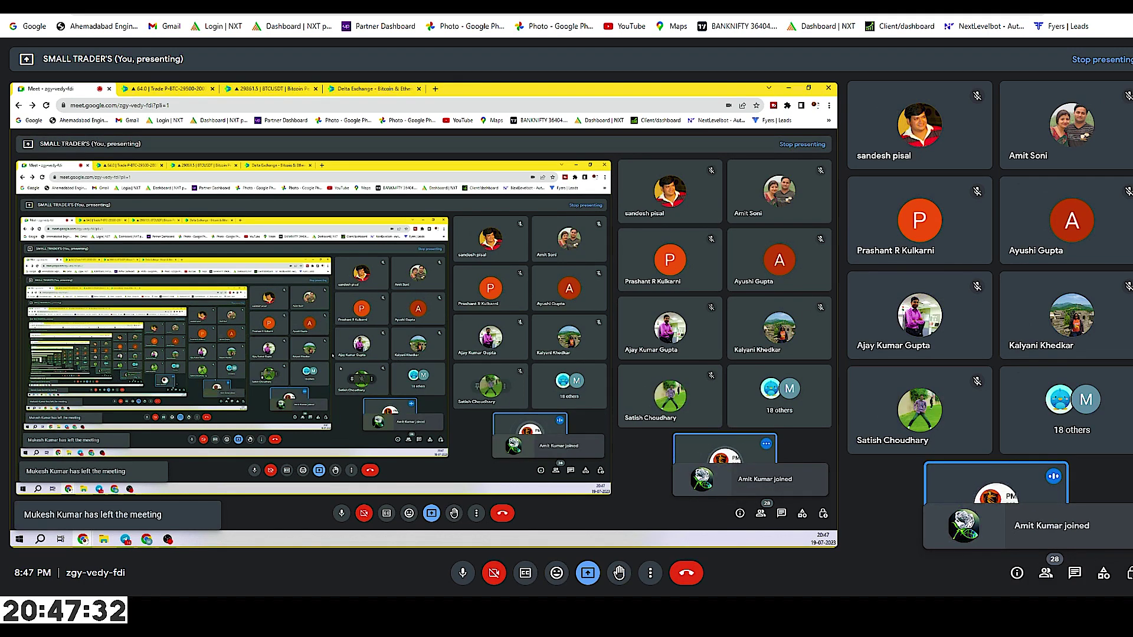
key(ctrl+3)
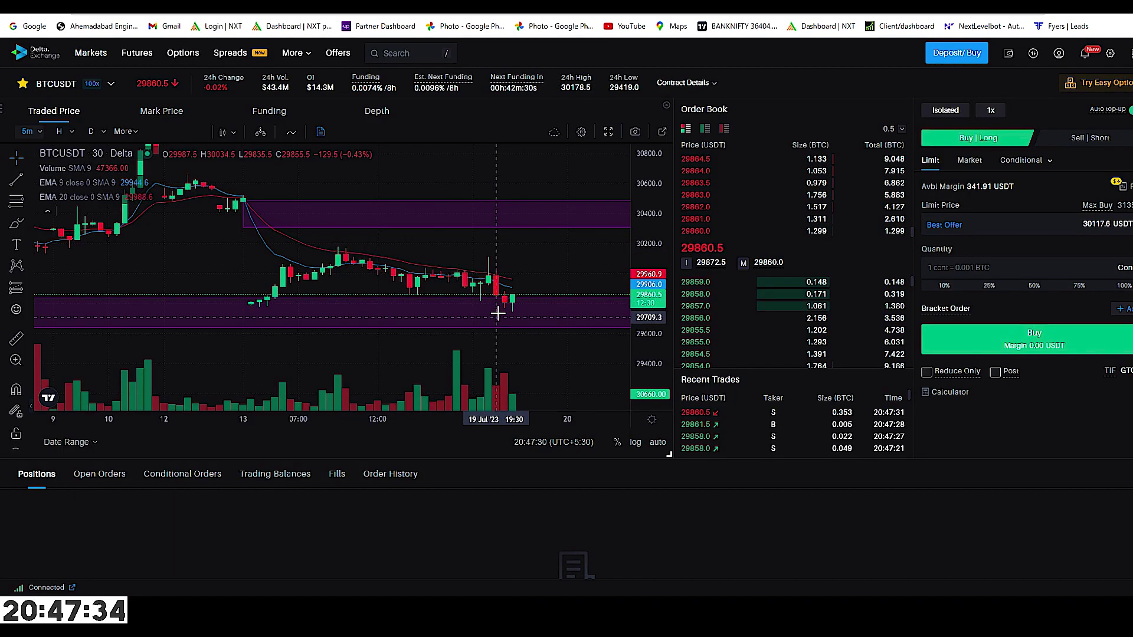
key(ctrl+tab)
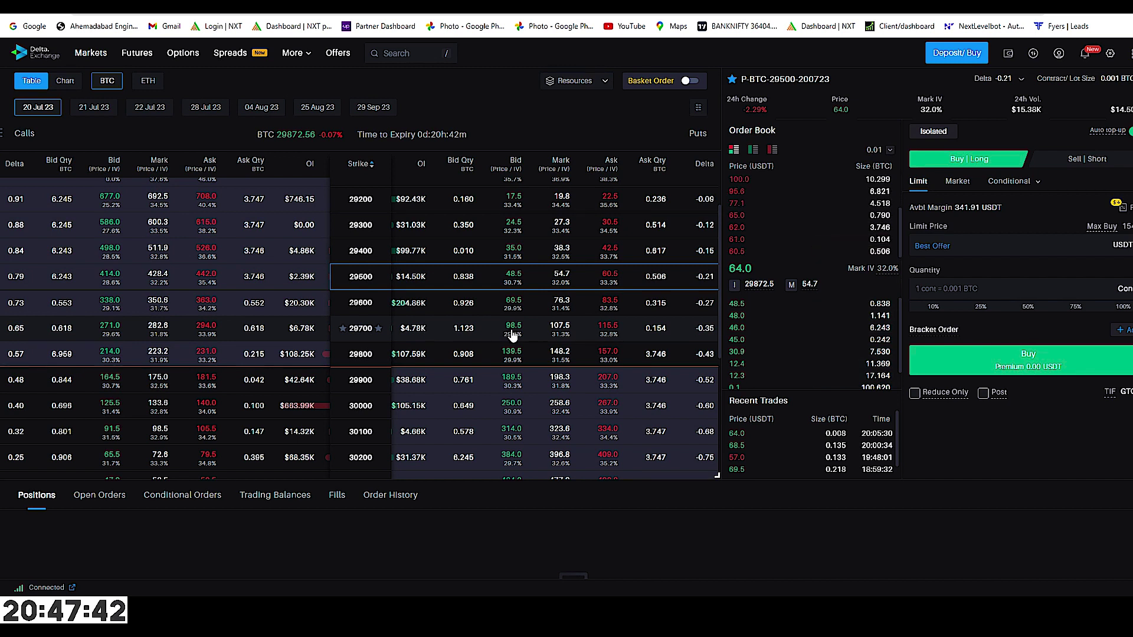
Step: Prepare a limit sell order for the 29700 BTC put at the best bid with a quantity of 250 contracts
click(466, 335)
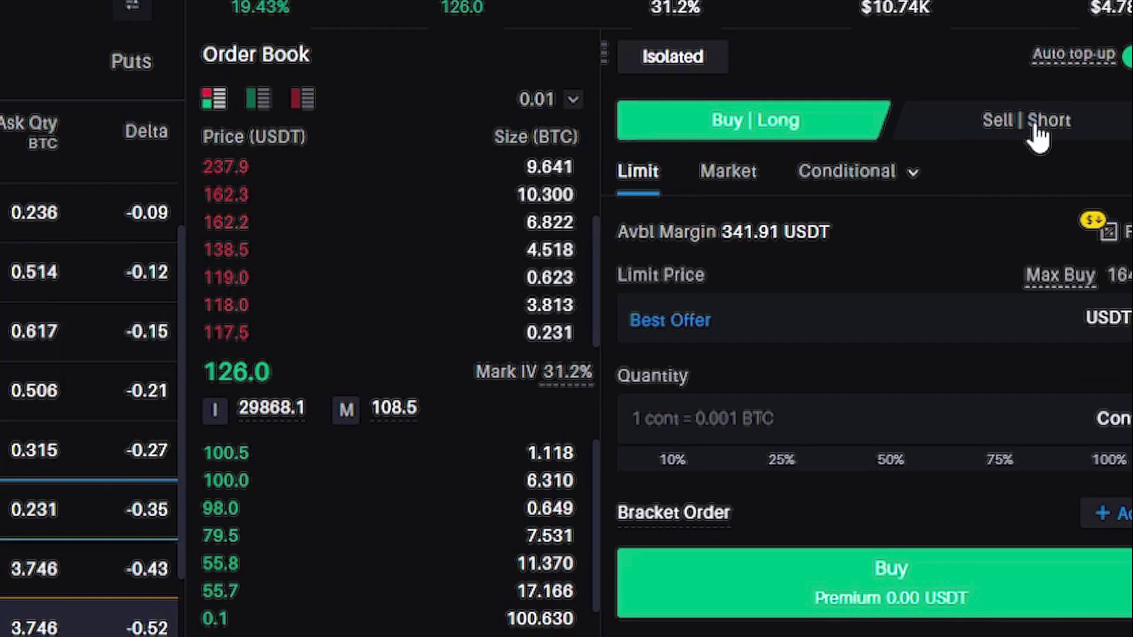
click(1087, 160)
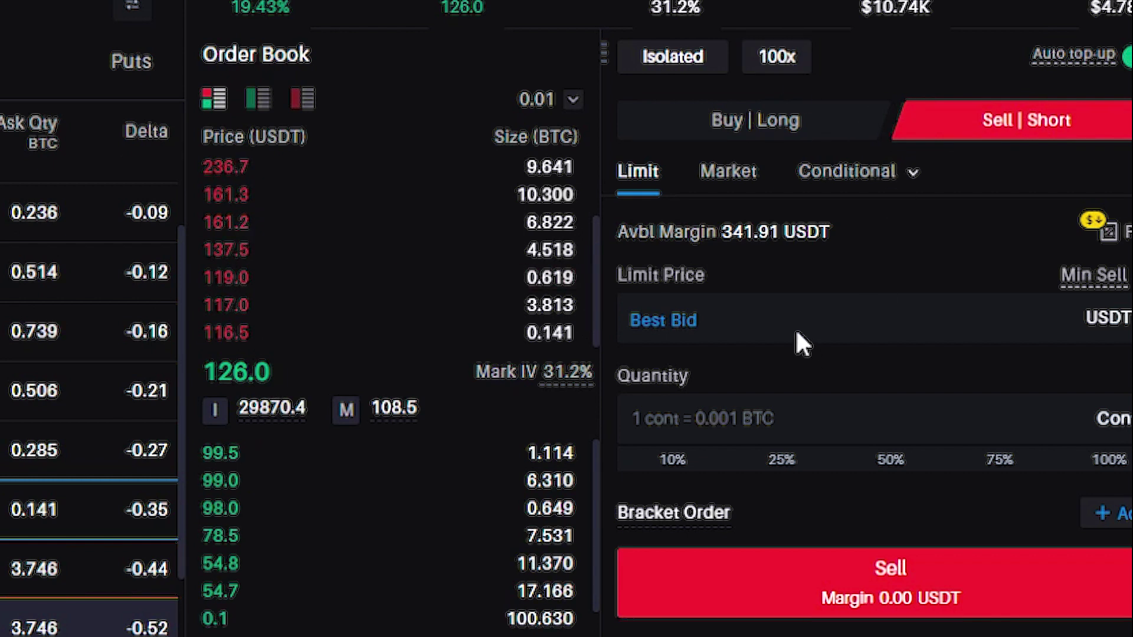
click(667, 319)
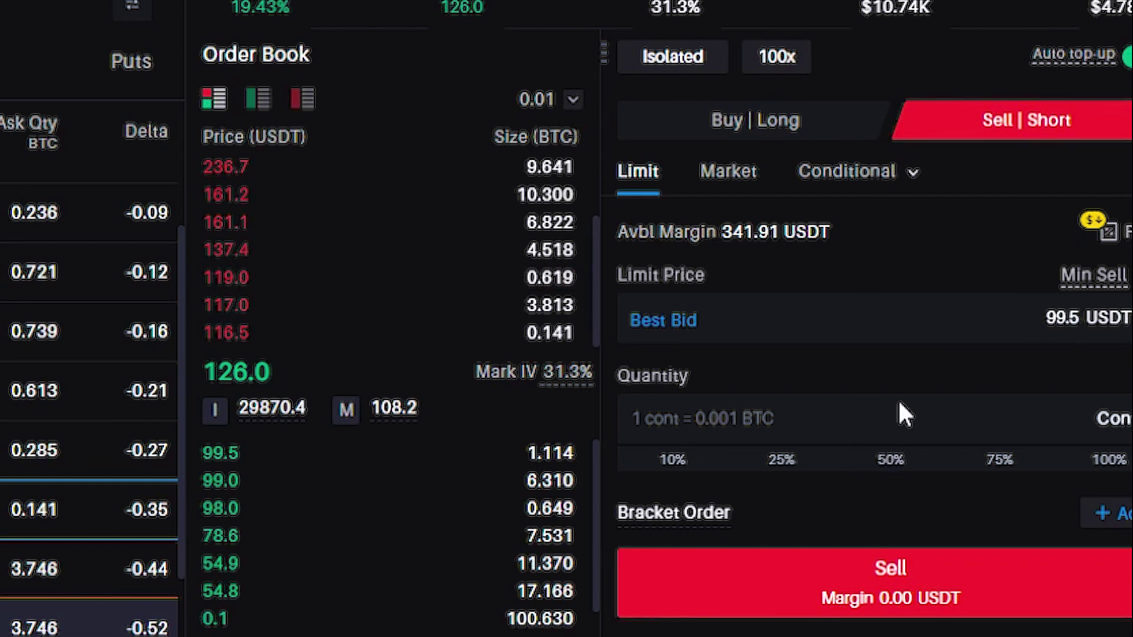
click(788, 428)
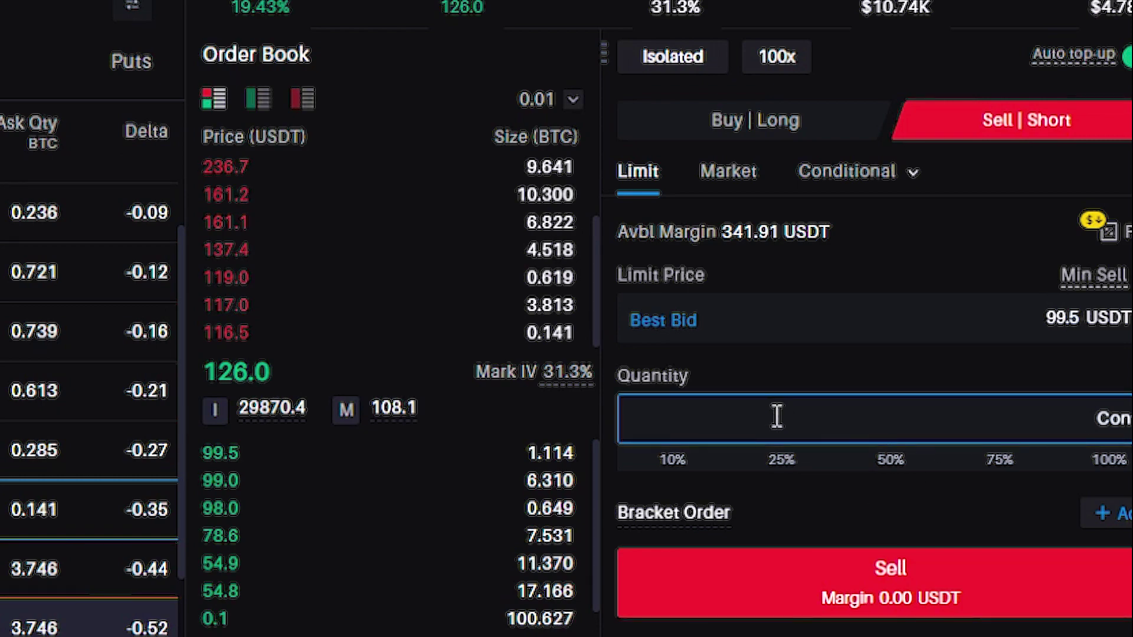
text(250)
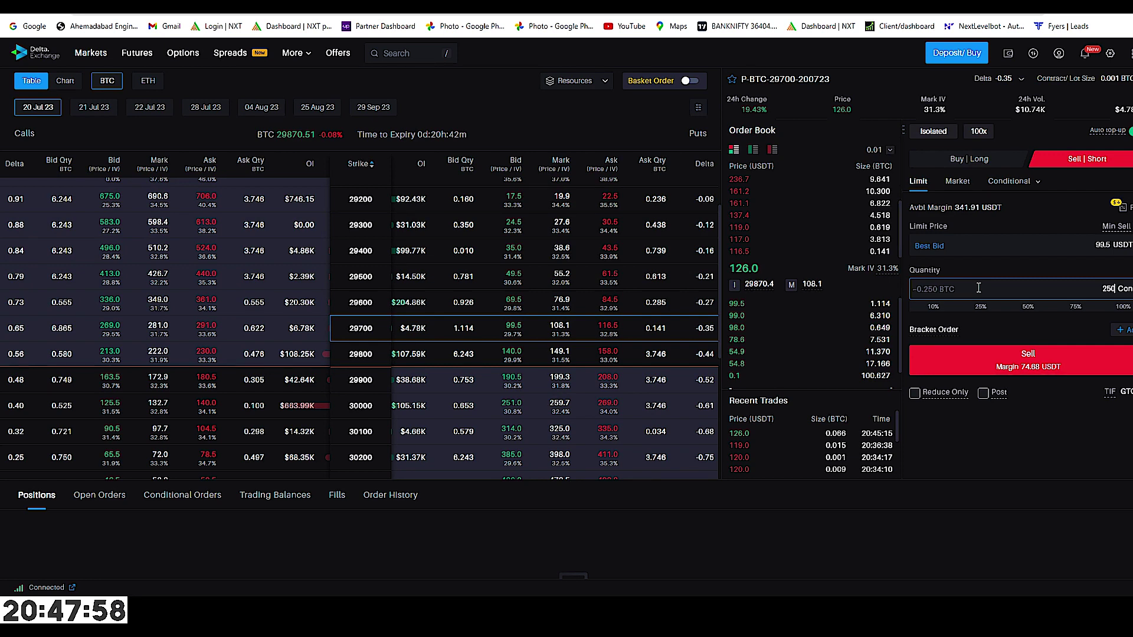
Step: Glance at the BTCUSDT chart, then return to the put's sell order and review the contract's trading fees
click(944, 252)
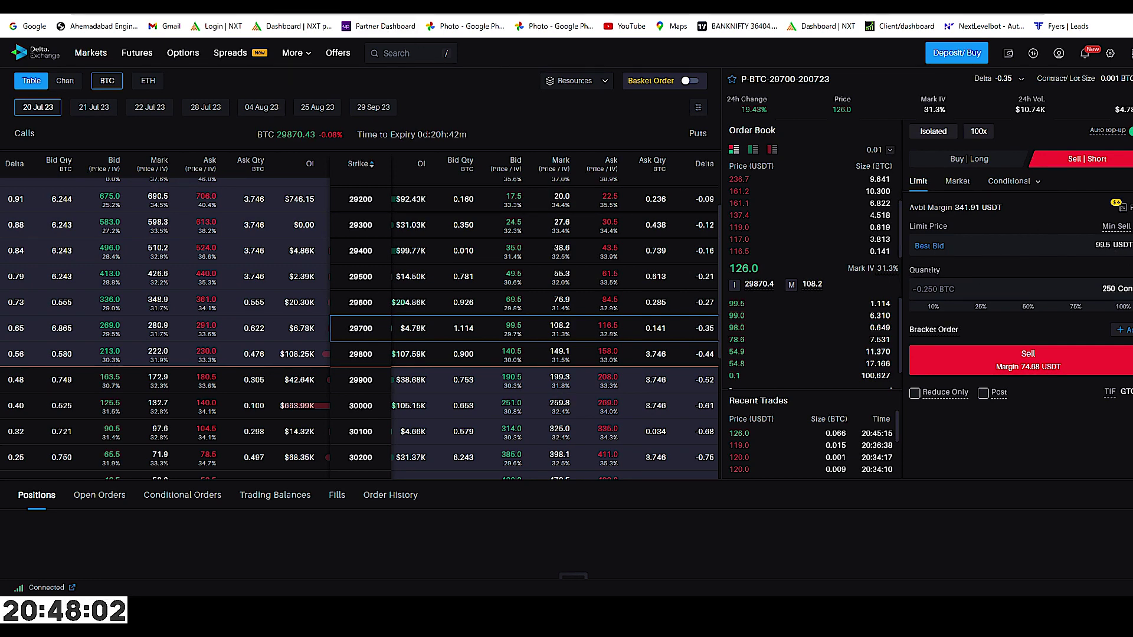
key(ctrl+Tab)
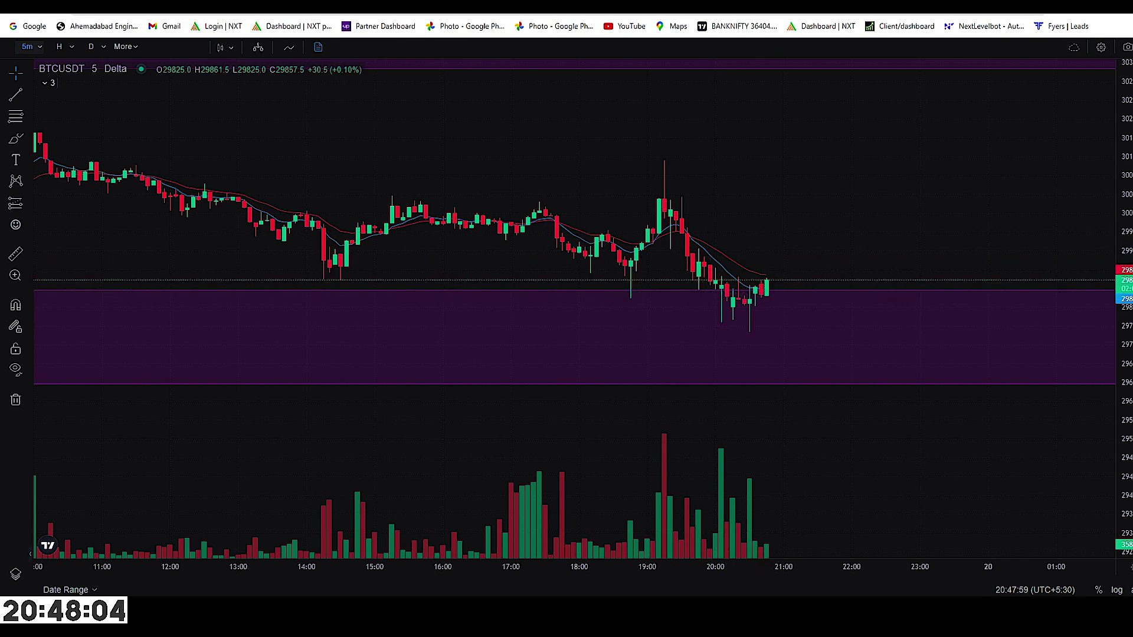
key(ctrl+shift+Tab)
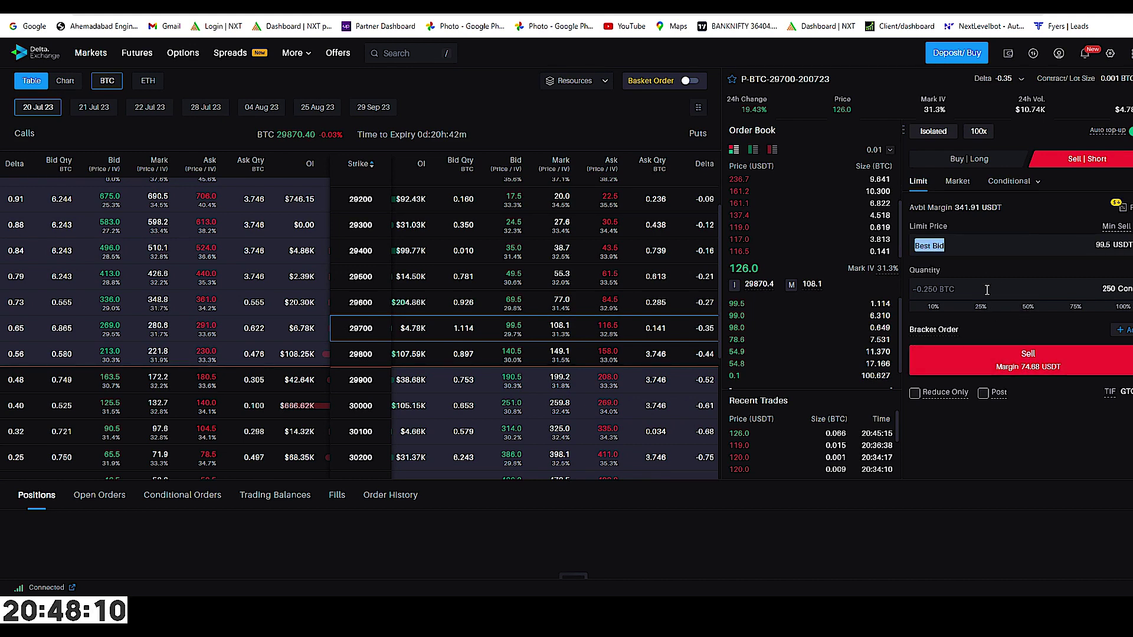
click(992, 253)
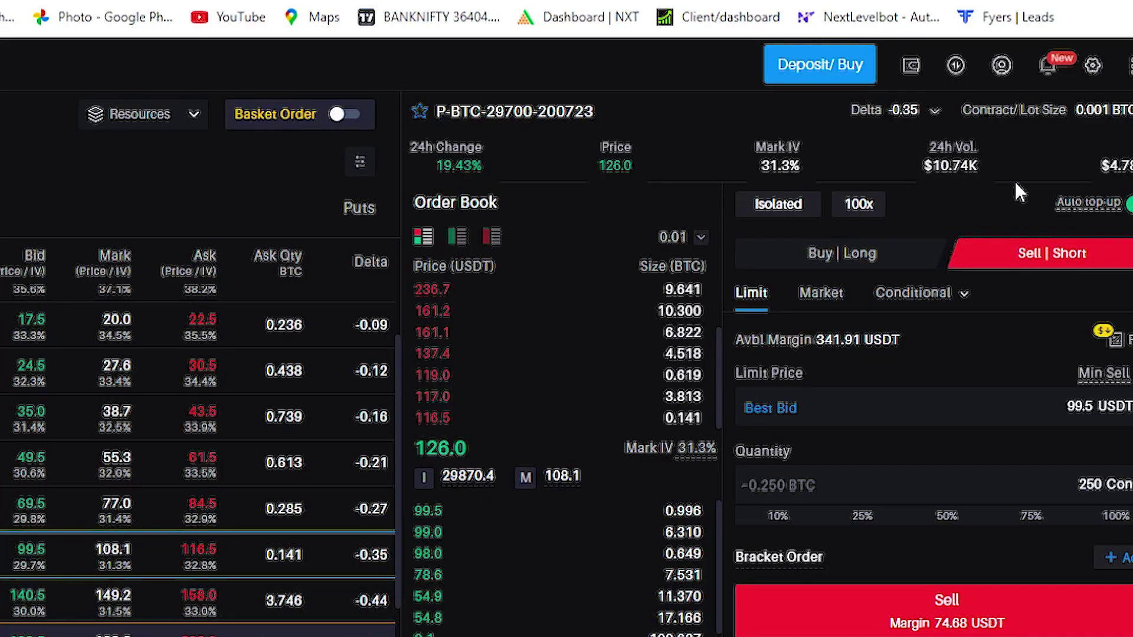
mouse_move(1102, 331)
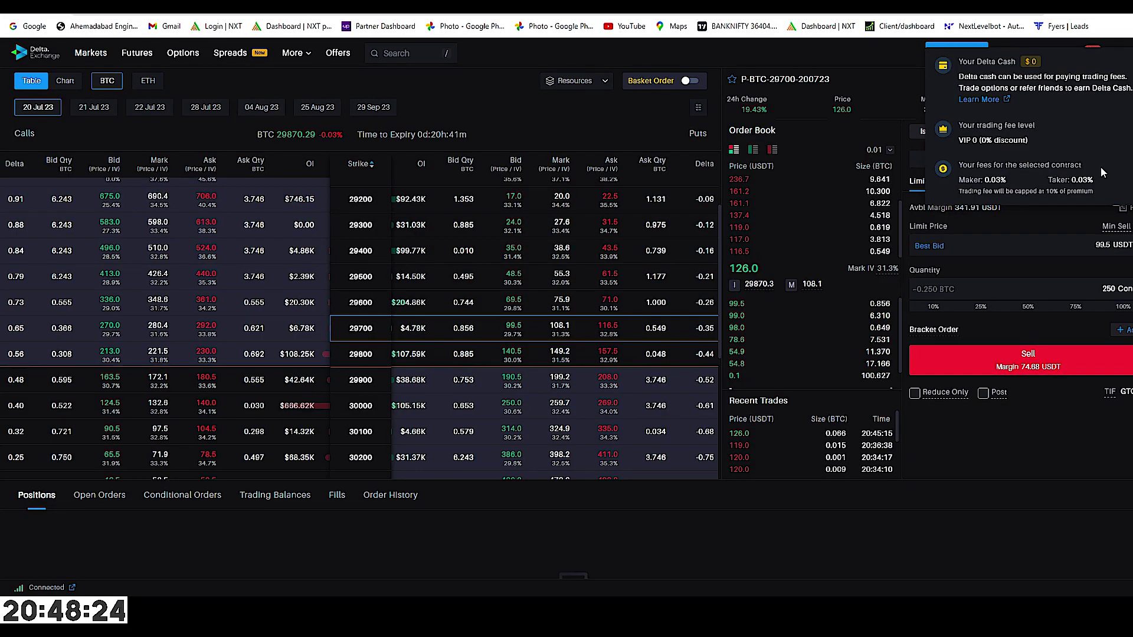
click(1051, 264)
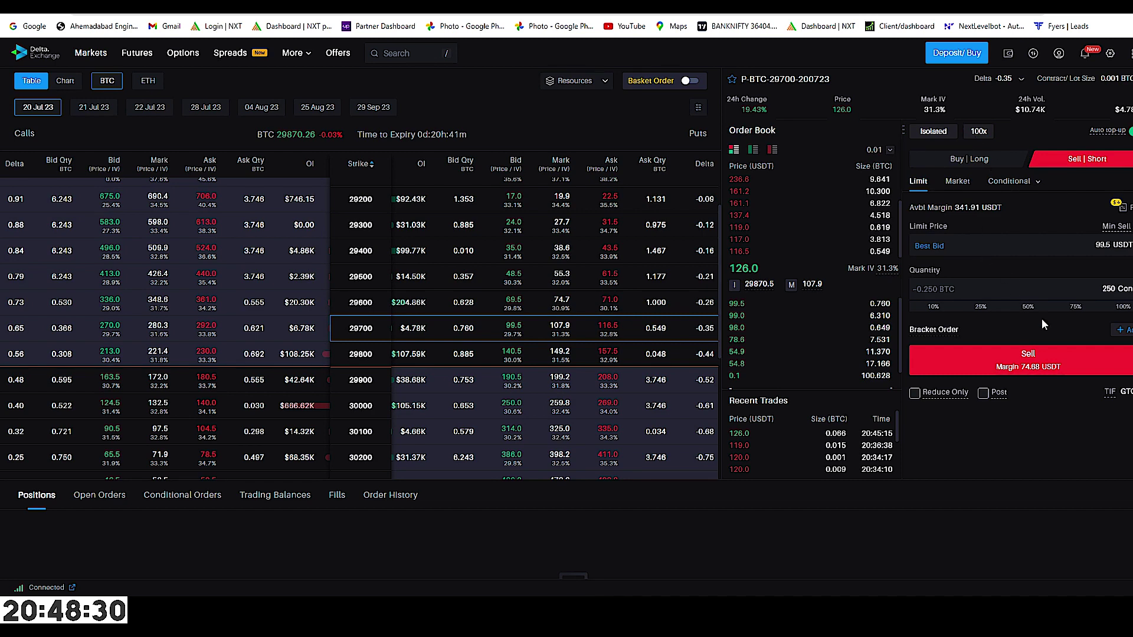
Step: View the order quantity in BTC and USDT, then switch its unit back to contracts
click(1128, 291)
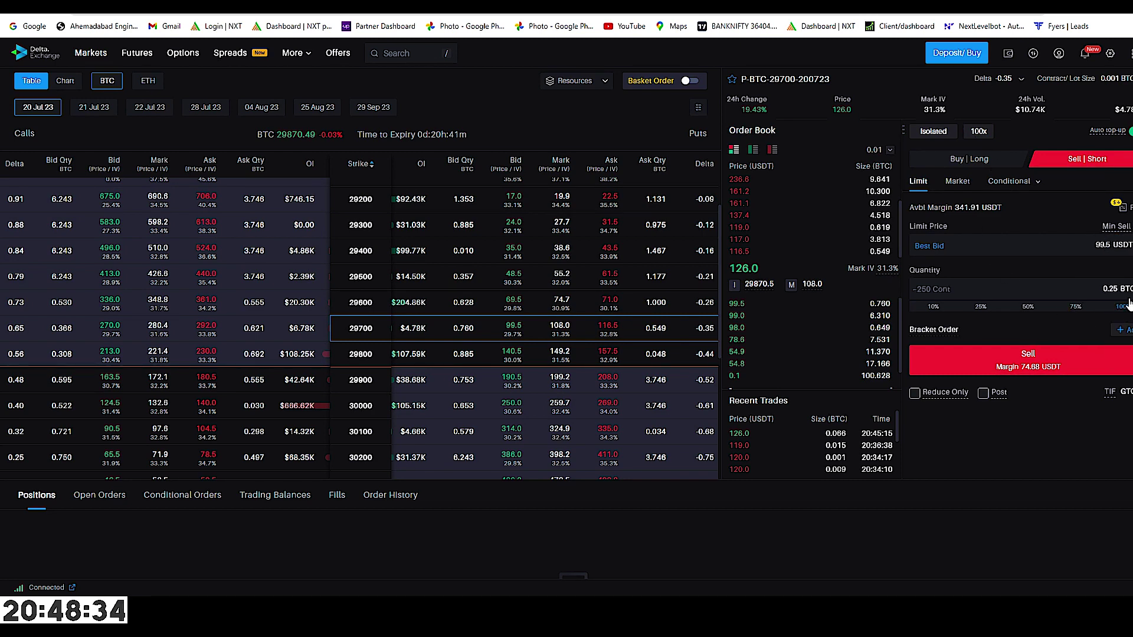
click(1123, 330)
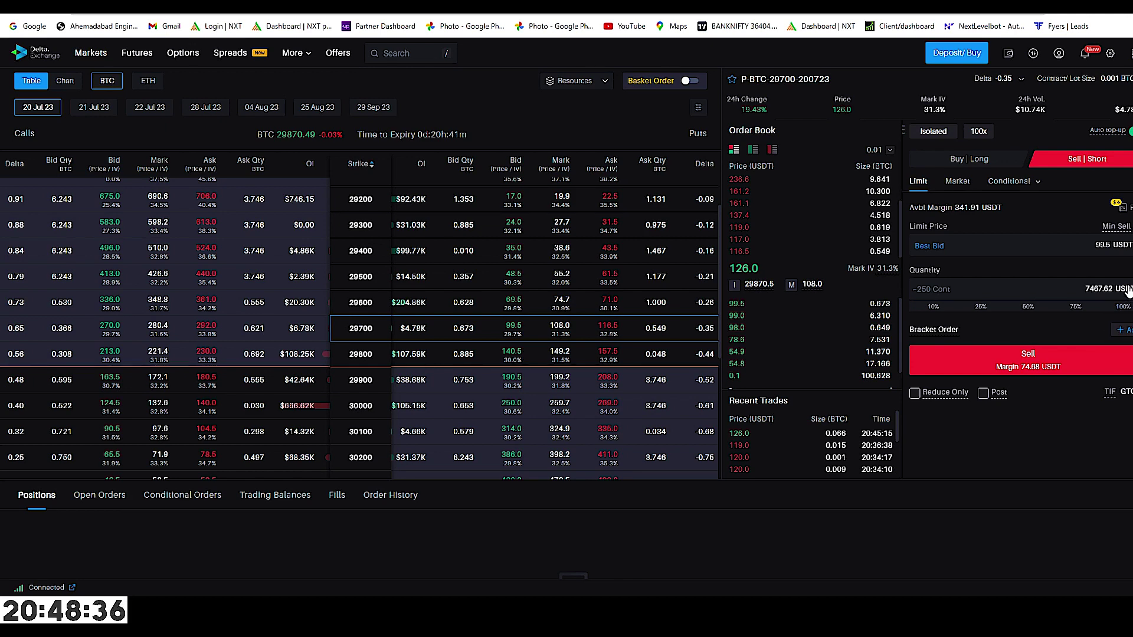
click(1127, 289)
click(1122, 351)
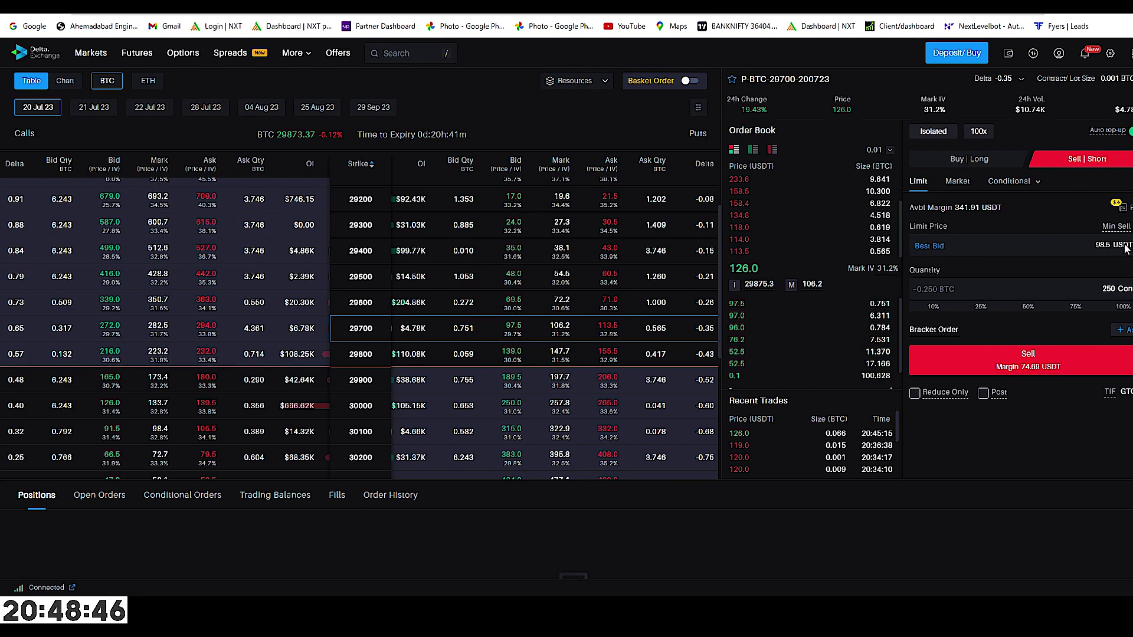
Step: Place the 250-contract sell order for the 29700 put at a 98.5 USDT limit, and check it in the order book and open orders
click(1028, 357)
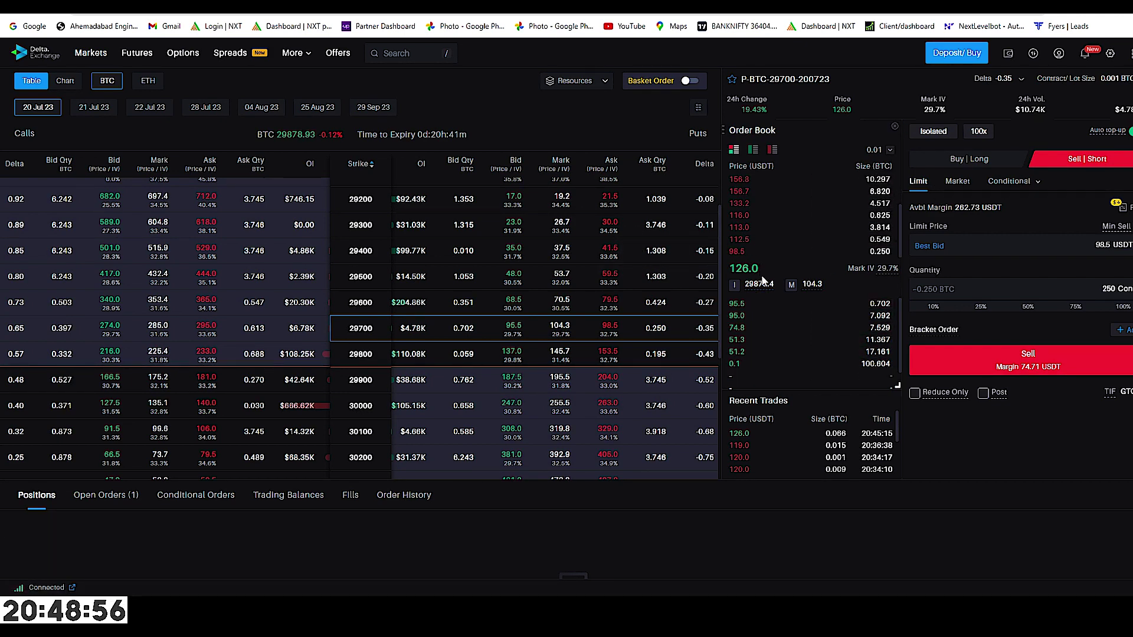
mouse_move(841, 248)
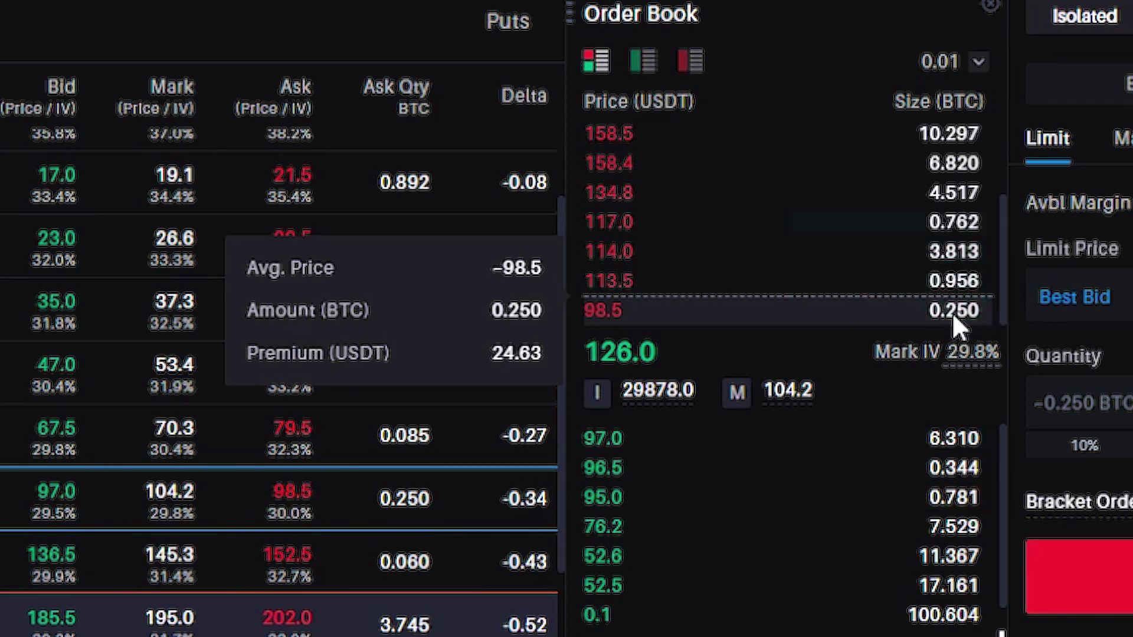
mouse_move(593, 435)
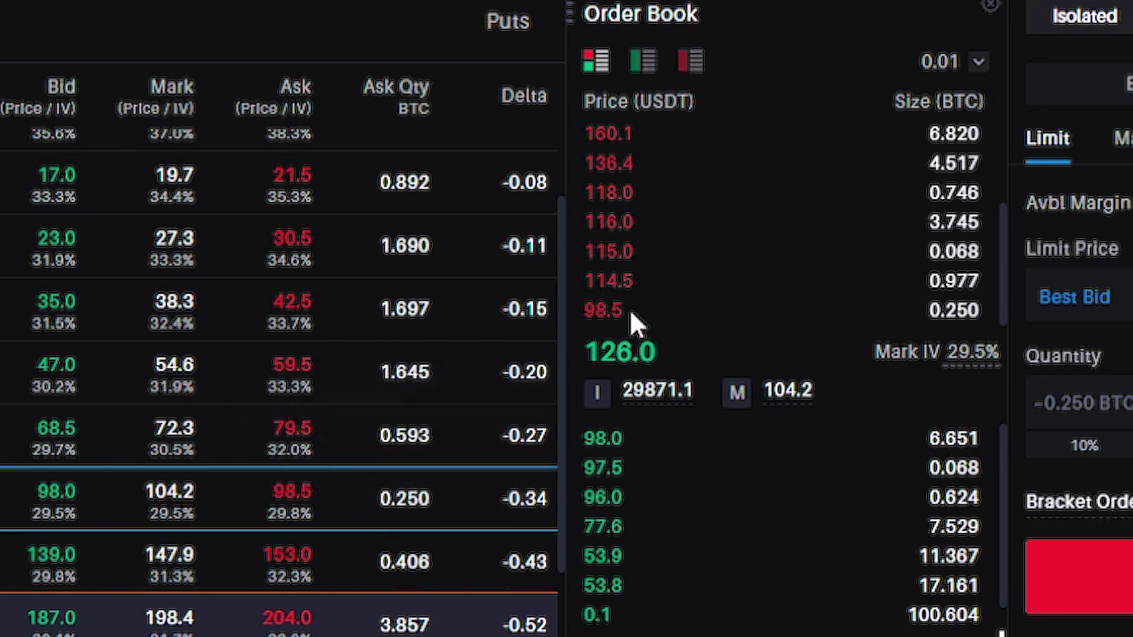
mouse_move(616, 293)
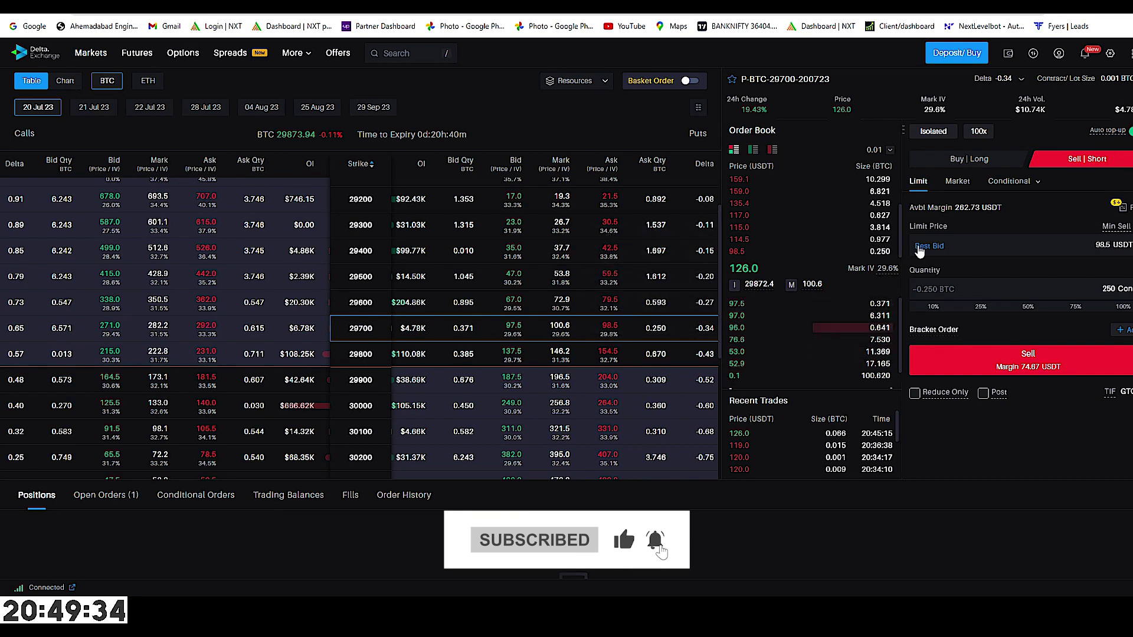
click(105, 497)
scroll(478, 531, down, 2)
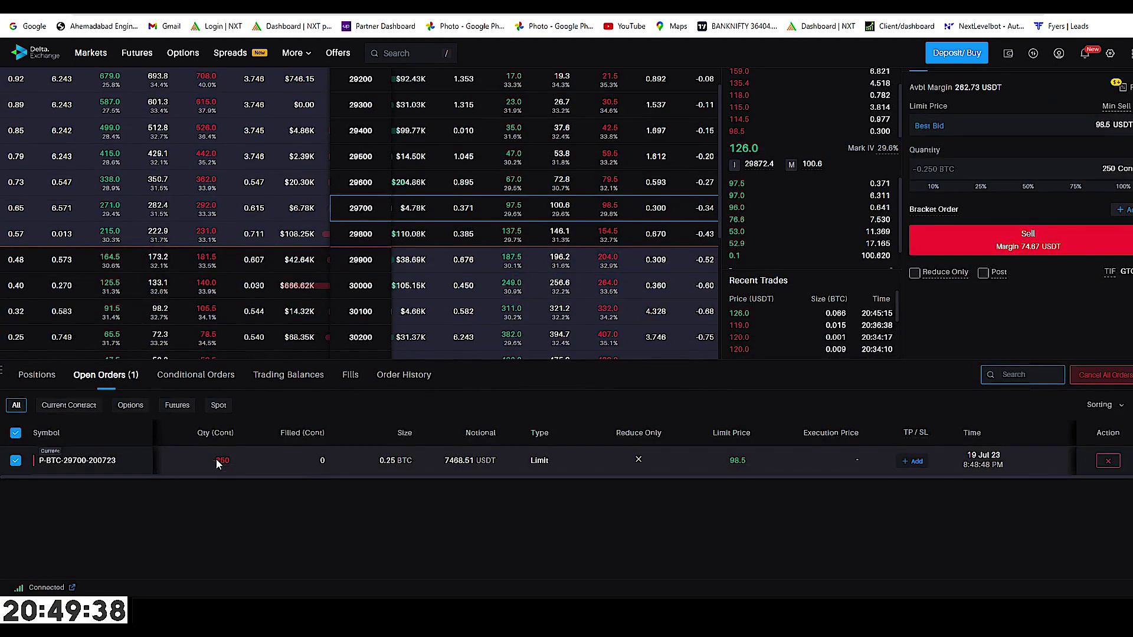
Step: Lower the limit price of the open 29700 put sell order to 98 USDT and view the position
click(738, 461)
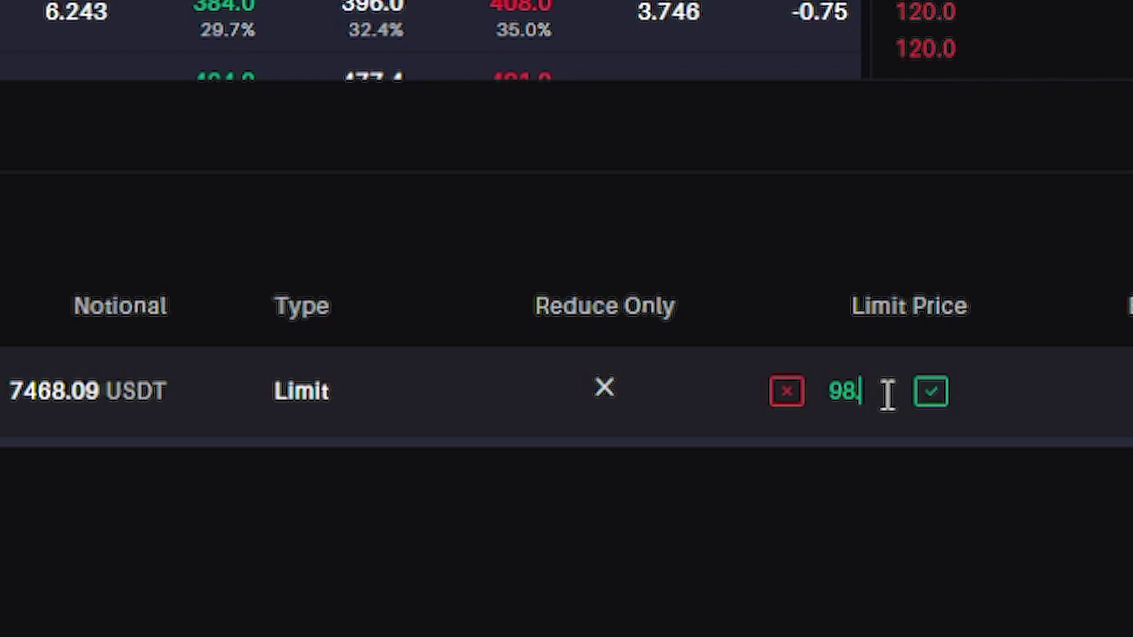
text(.)
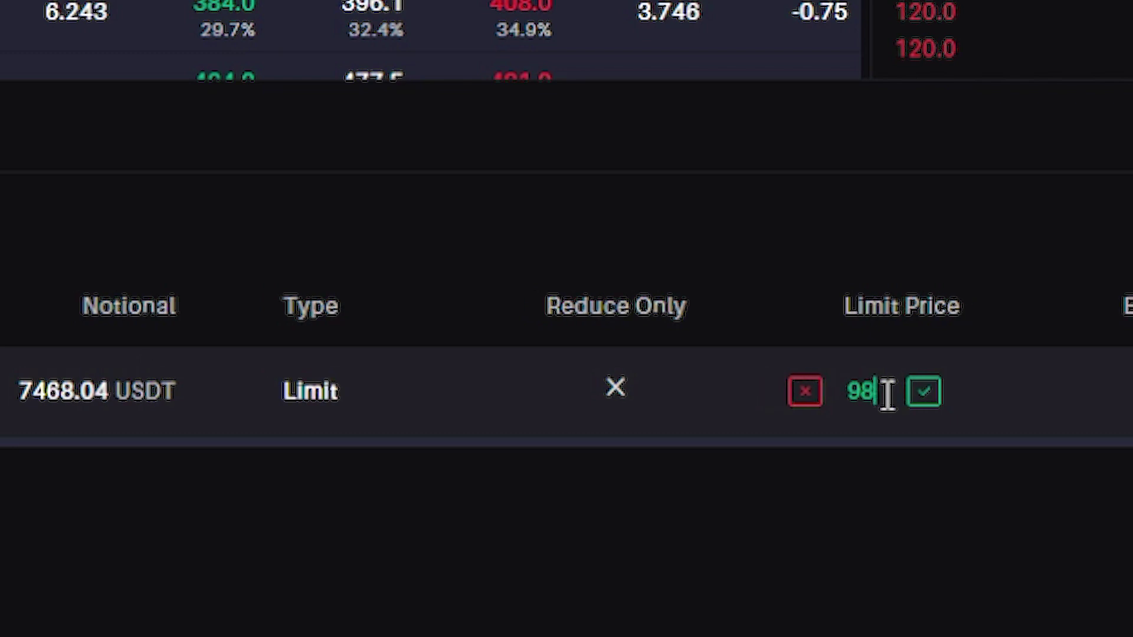
click(927, 393)
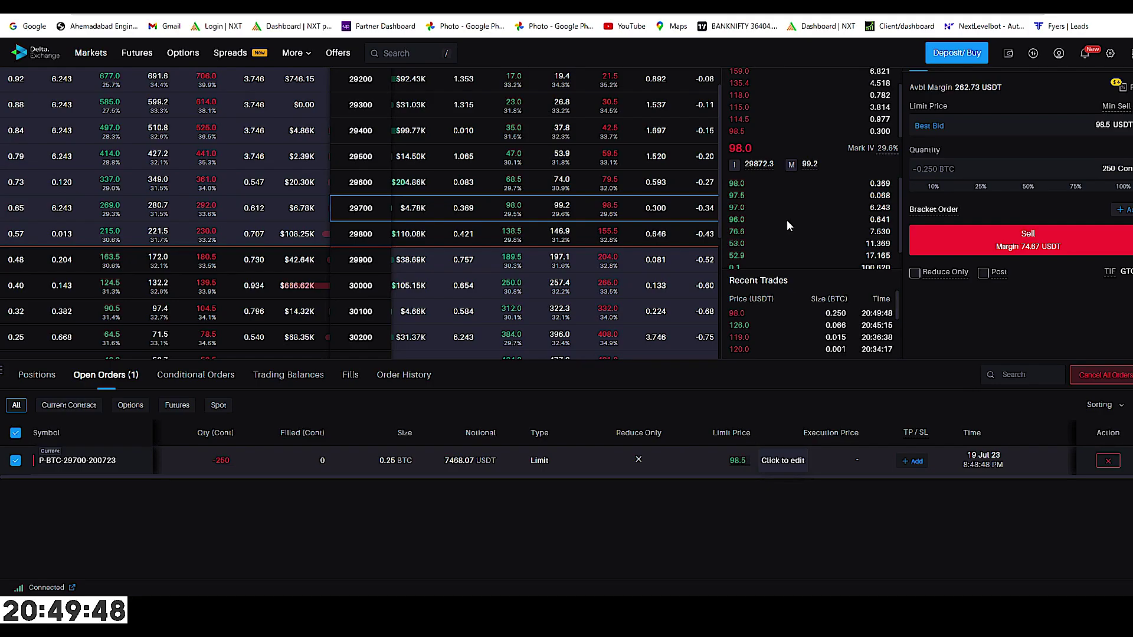
click(50, 376)
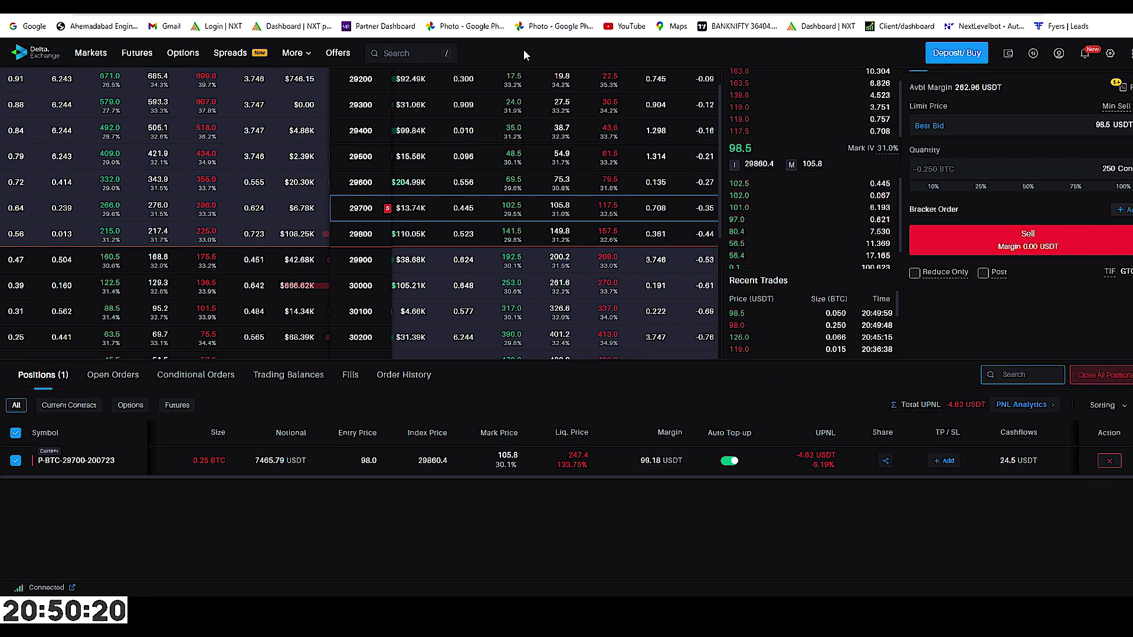
Step: Set the BTCUSDT chart to the 1-minute interval, then return to the 29700 put position
click(607, 191)
key(shift+f)
click(34, 50)
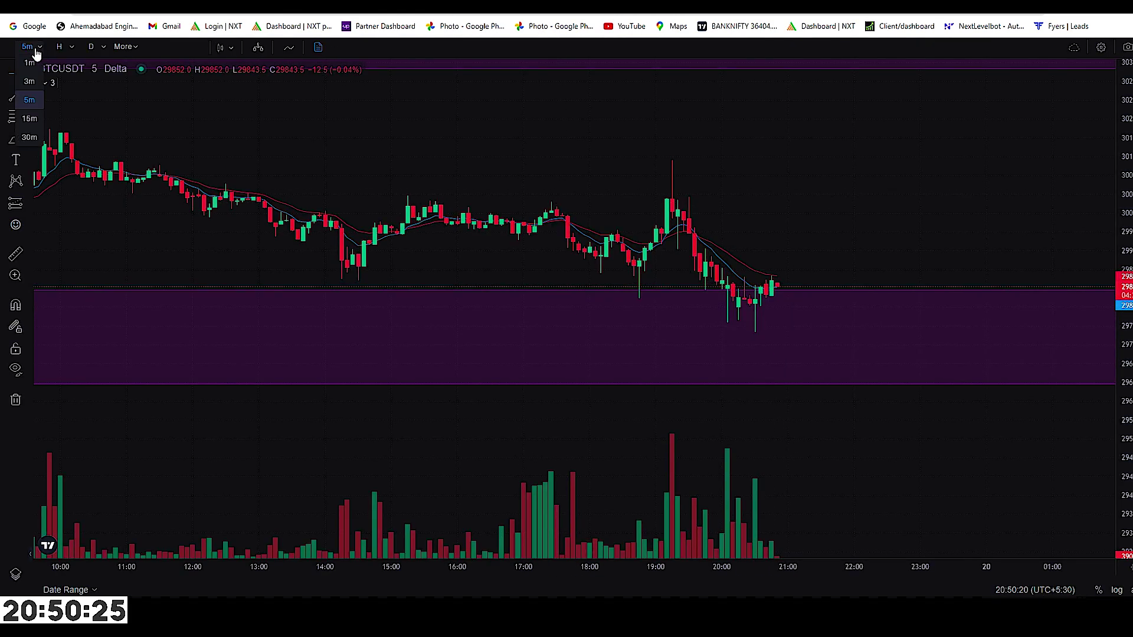
key(Escape)
key(Escape)
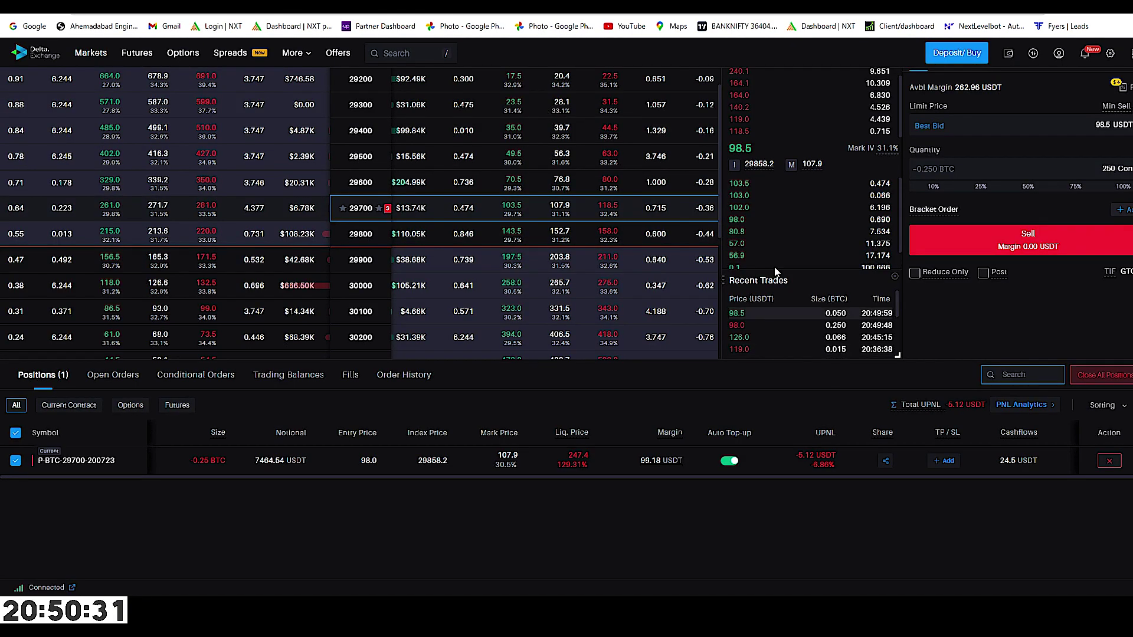
Step: Check the put's order book, then examine recent price movement on the 1-minute BTCUSDT chart
mouse_move(746, 185)
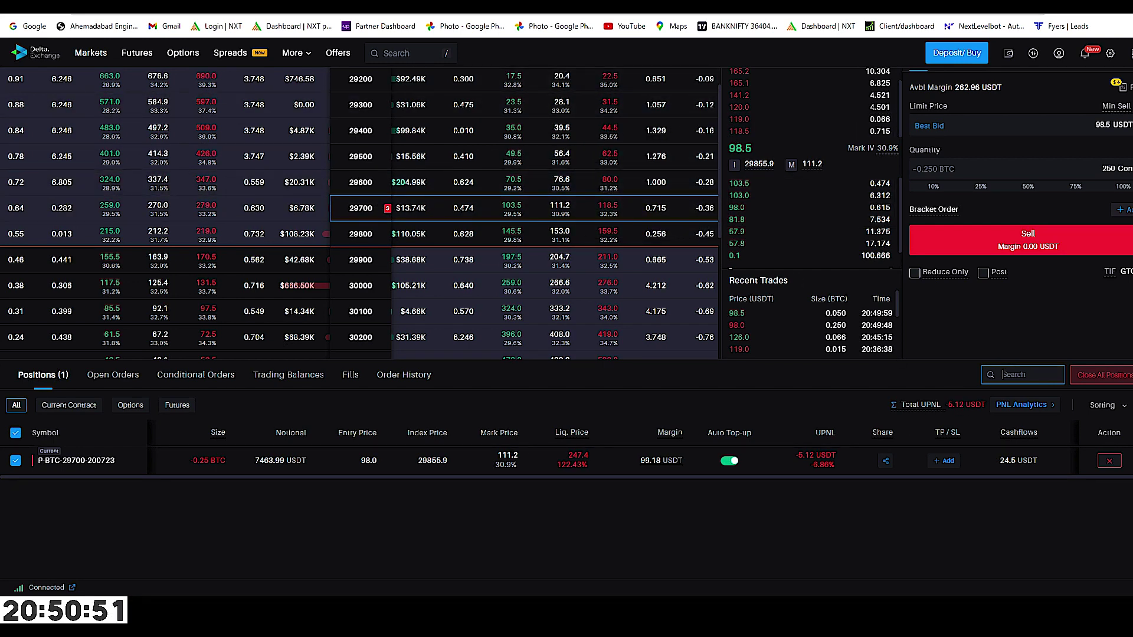
double_click(511, 202)
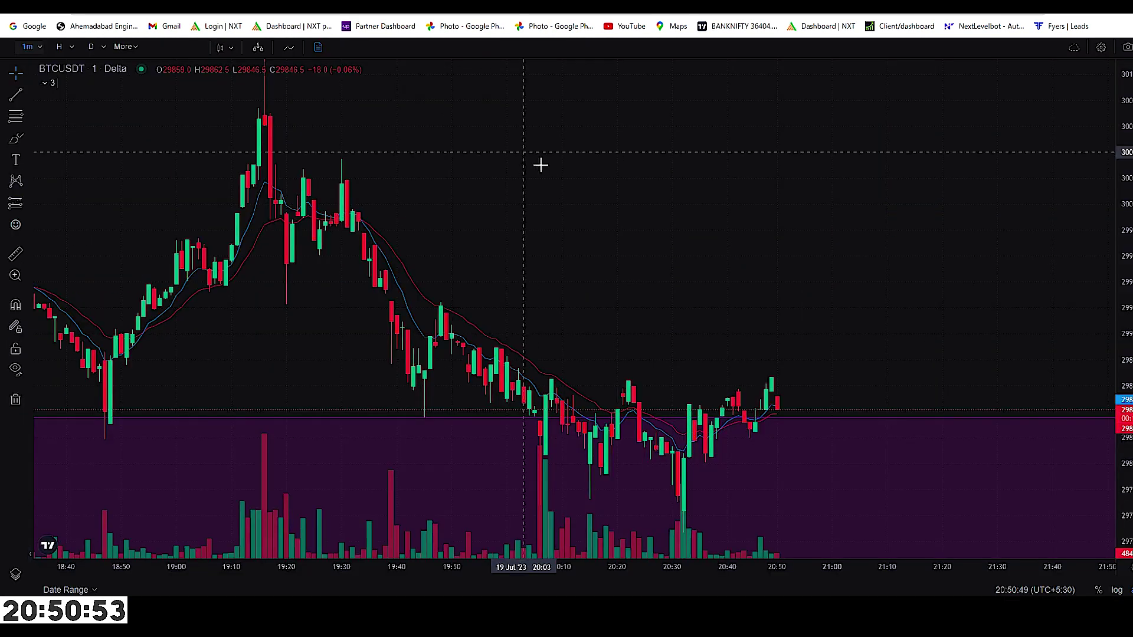
scroll(719, 256, up, 3)
scroll(799, 294, down, 3)
scroll(749, 379, up, 2)
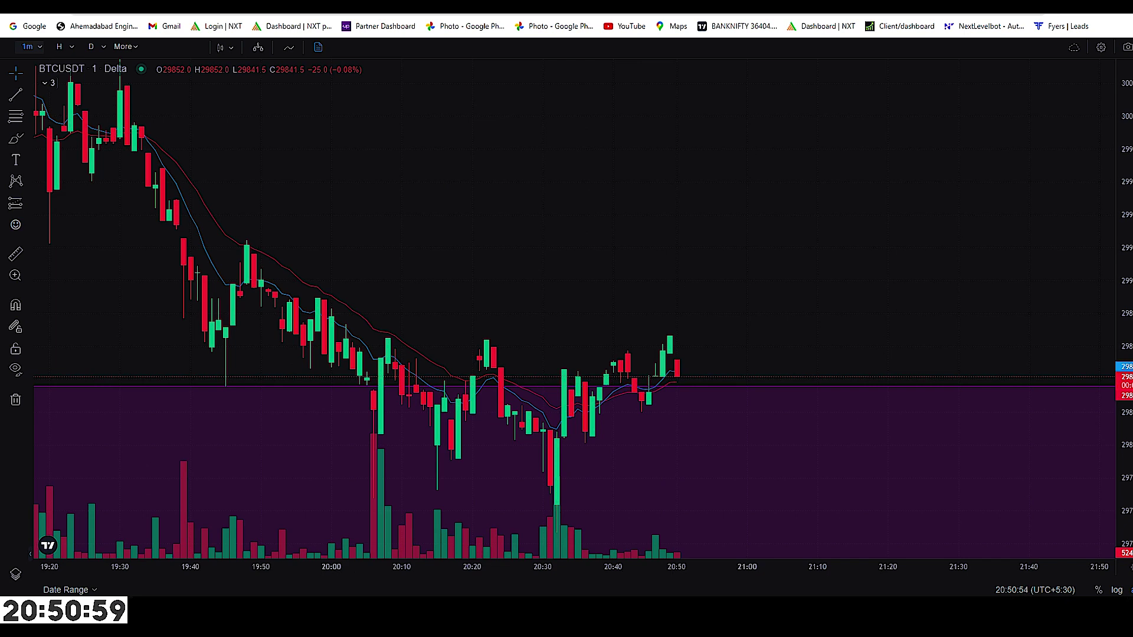
Step: Open the BTC options chain in a duplicate tab and open the Options Data resource from it
key(Escape)
right_click(374, 13)
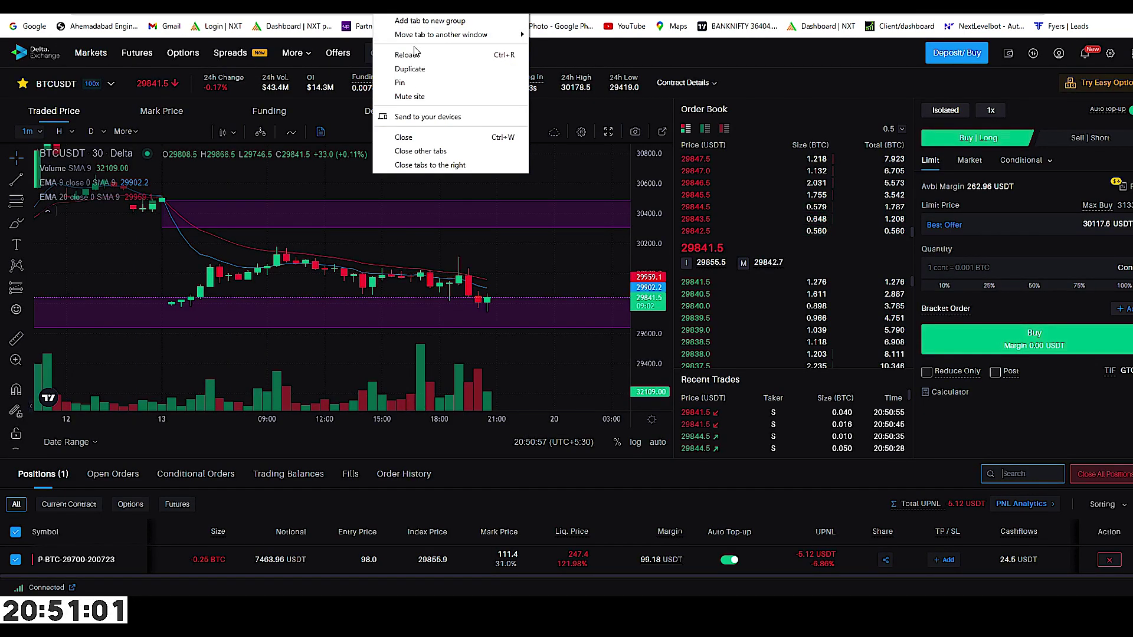
click(185, 54)
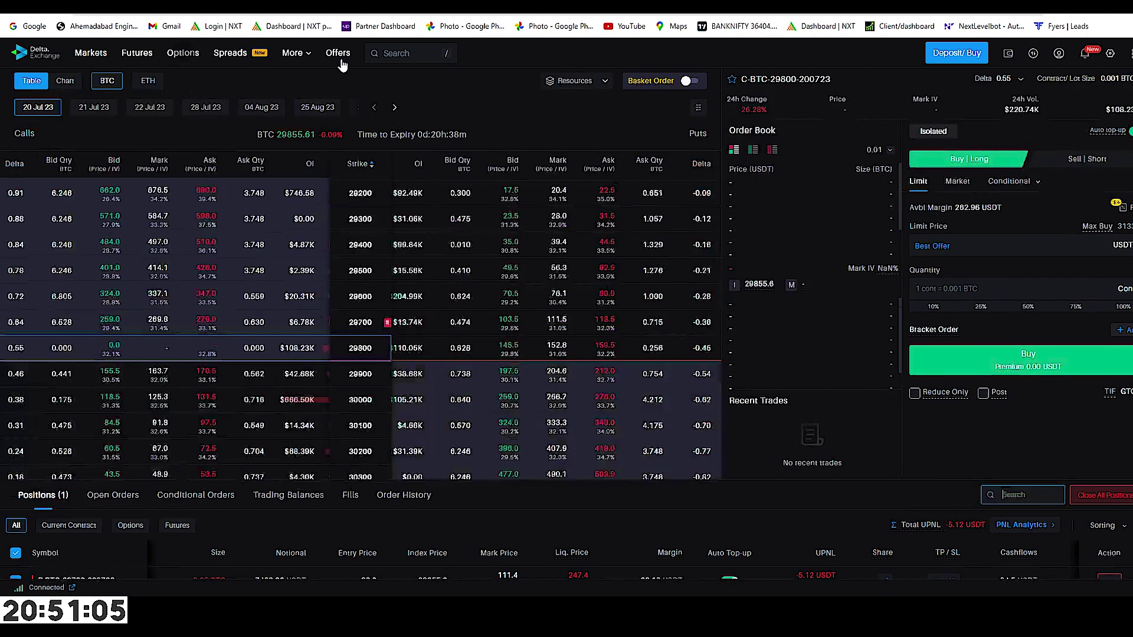
click(580, 87)
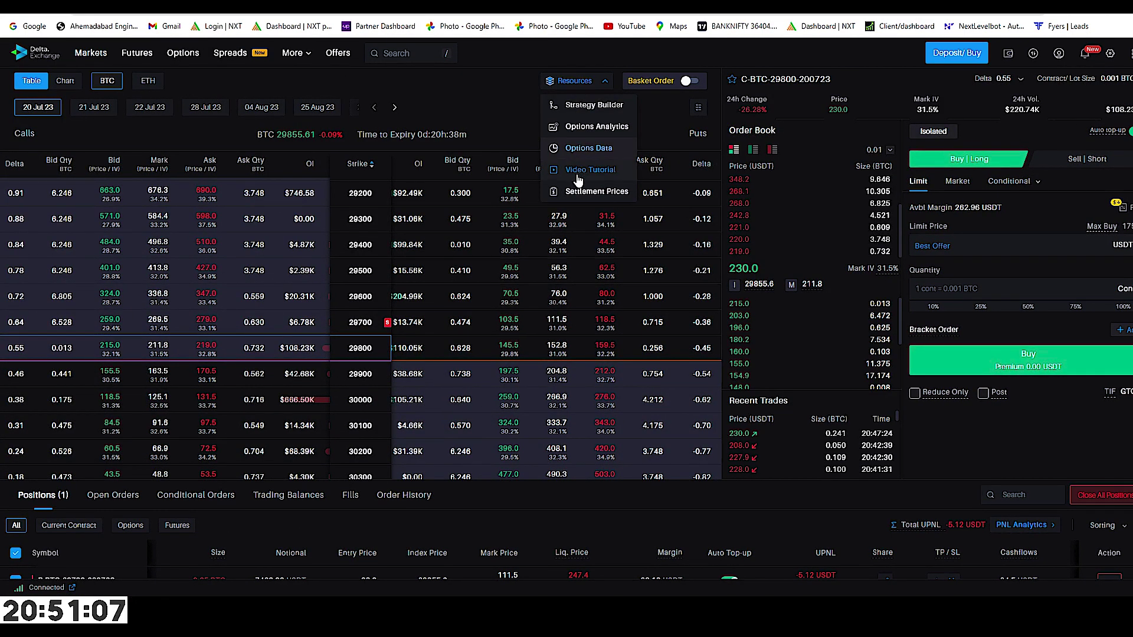
click(576, 151)
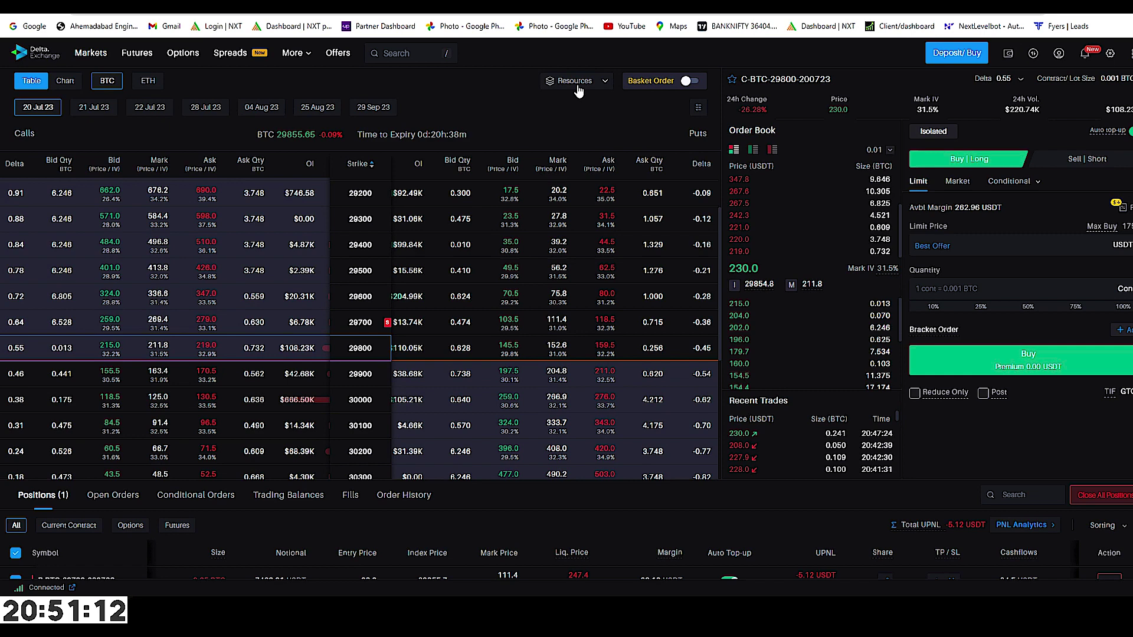
Step: Open Options Analytics and look through the open interest, implied volatility, taker activity and recent trades sections
click(578, 89)
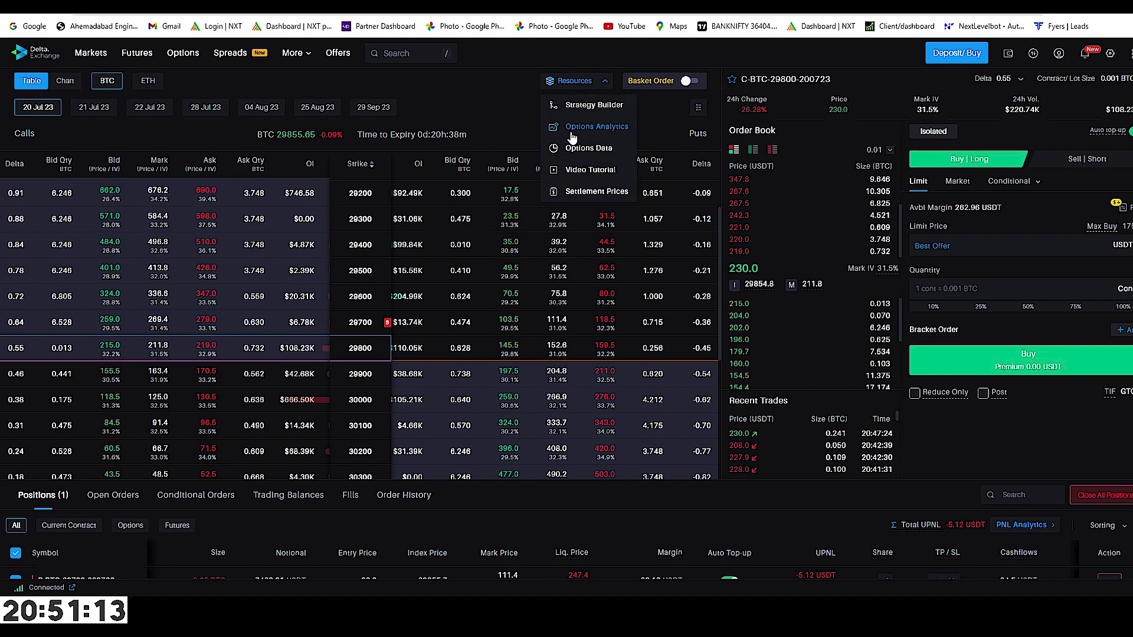
click(570, 131)
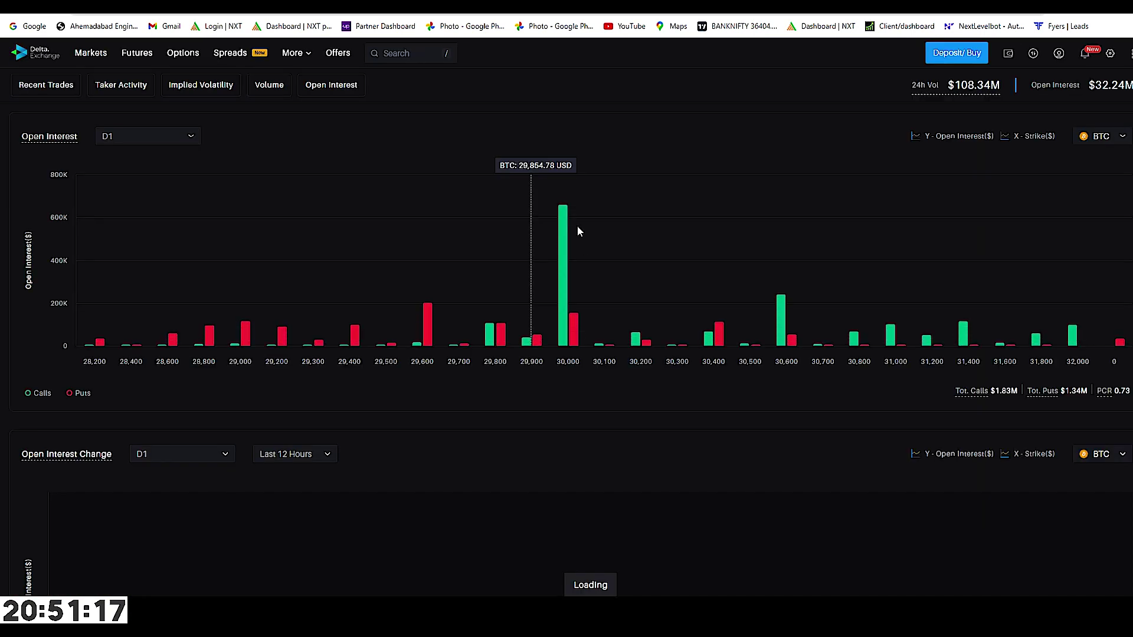
scroll(674, 334, down, 20)
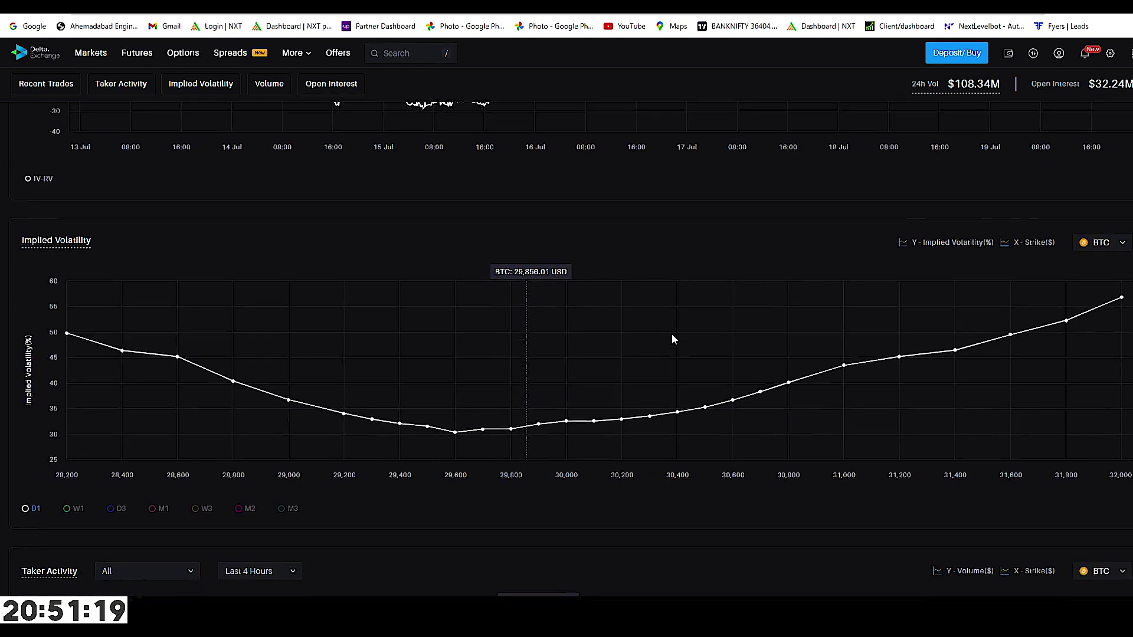
scroll(675, 338, down, 1)
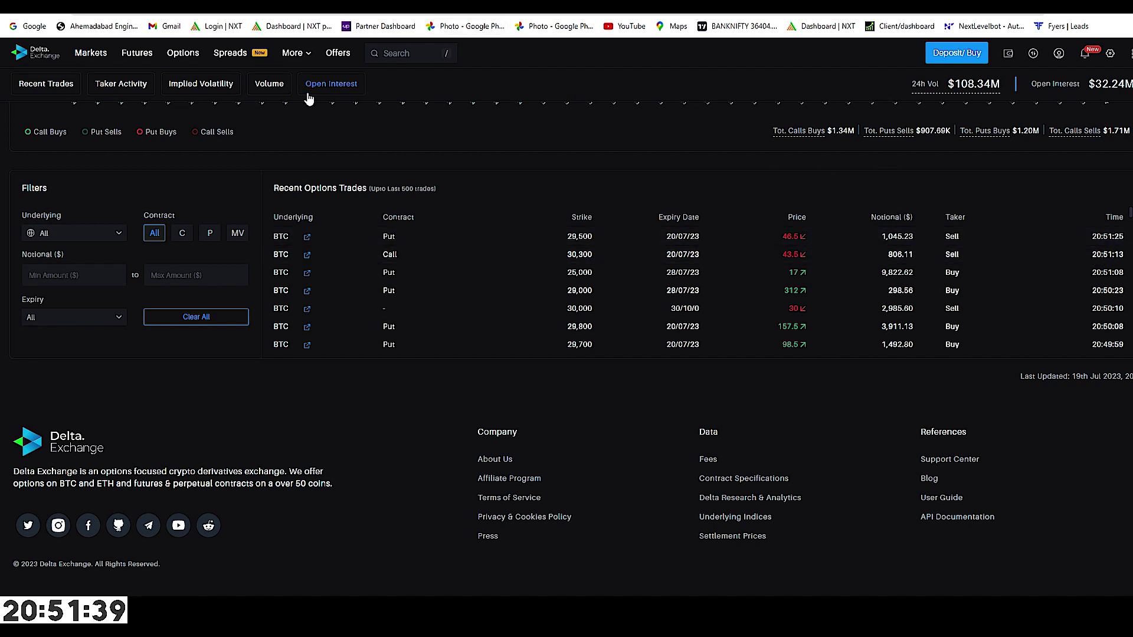
Step: Switch to the Grafana Options Analytics dashboard and examine the BTC ATM IV charts for the daily through quarterly expiries
key(ctrl+Tab)
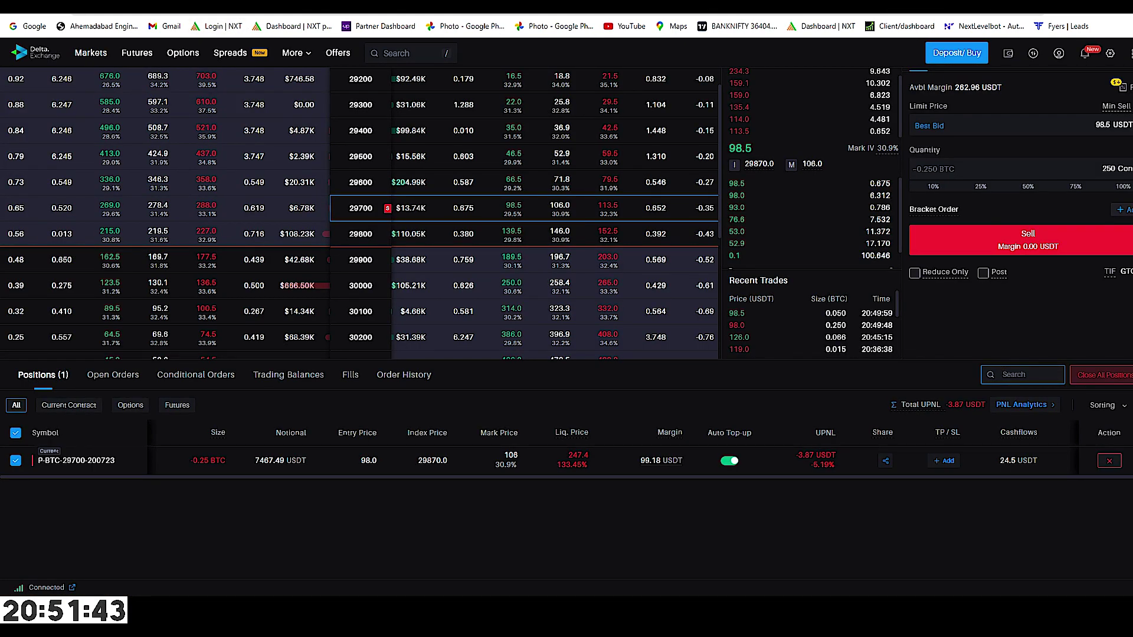
key(ctrl+Tab)
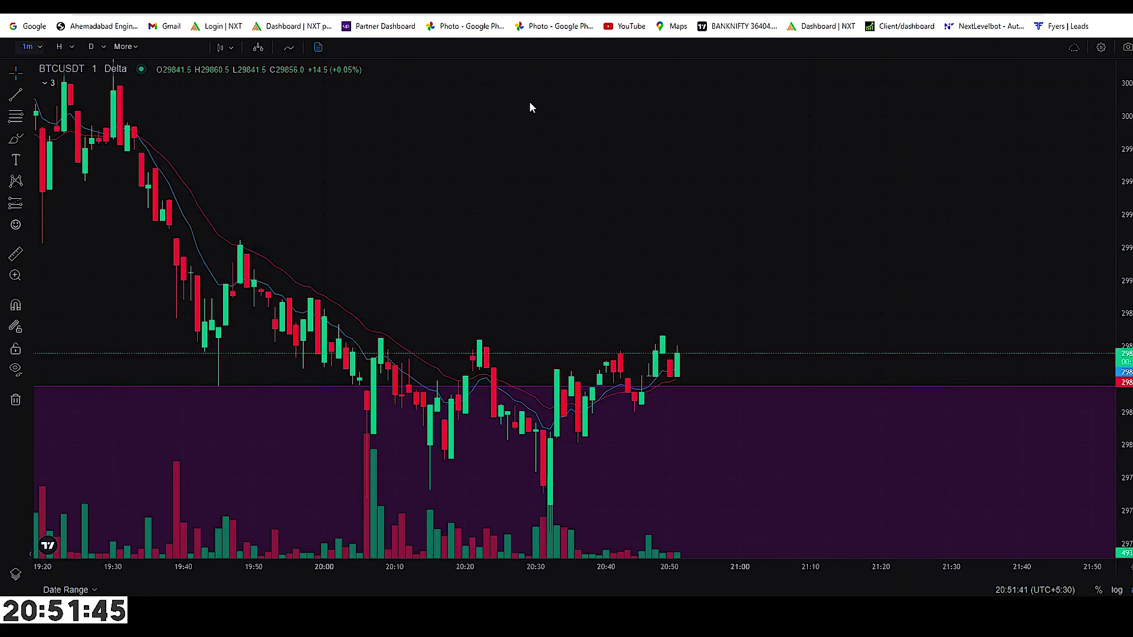
key(ctrl+Tab)
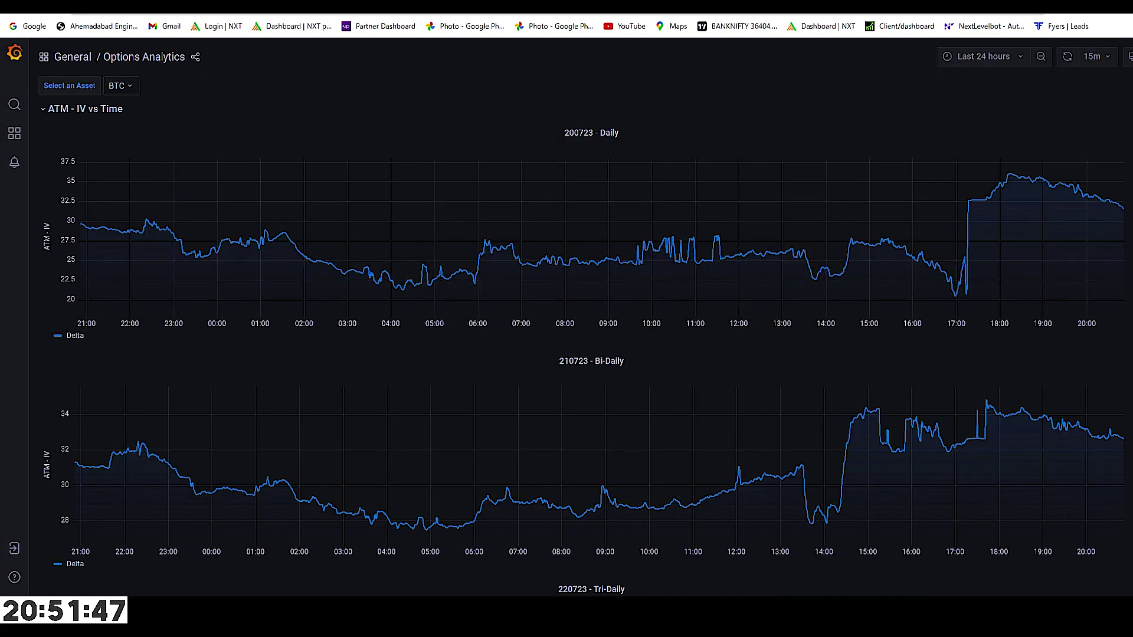
scroll(520, 227, down, 4)
scroll(520, 236, down, 10)
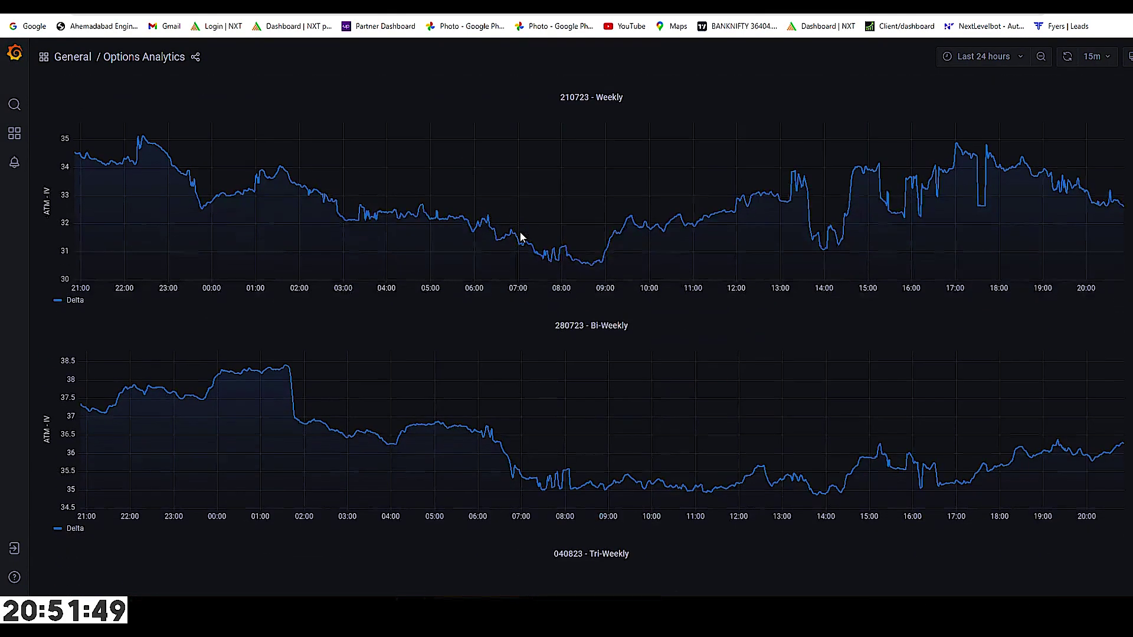
scroll(521, 237, down, 6)
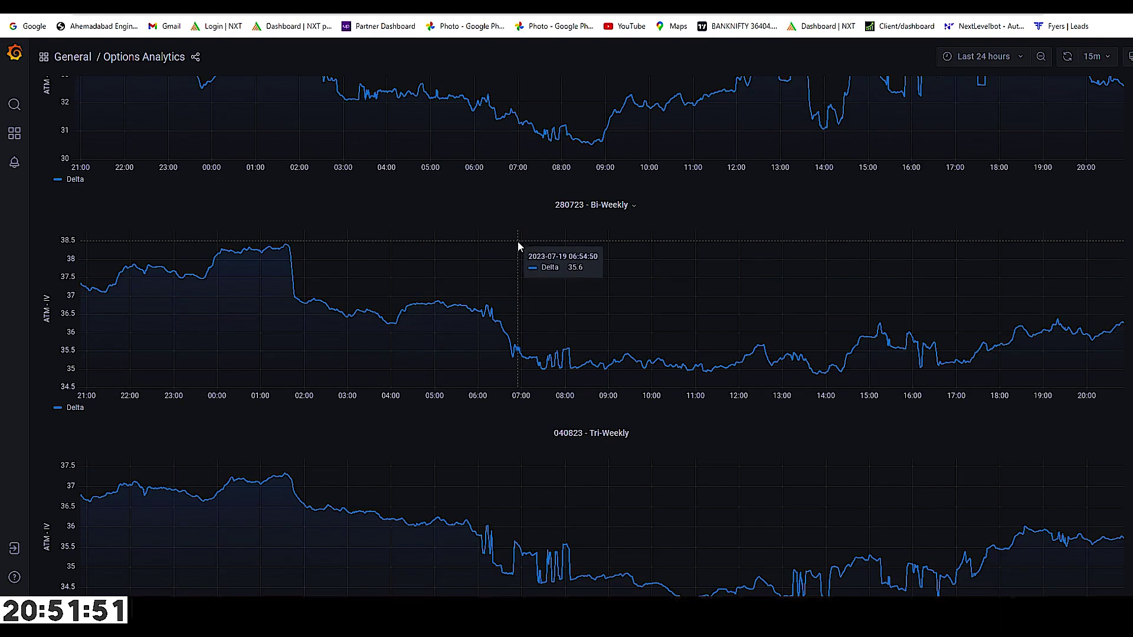
scroll(274, 239, down, 5)
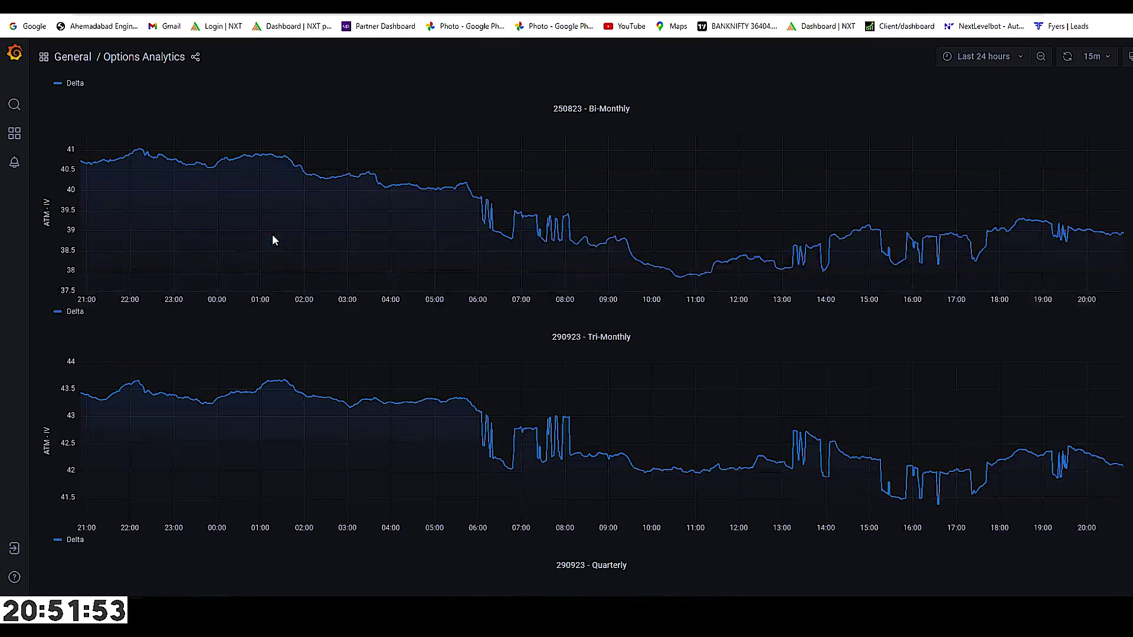
scroll(275, 270, down, 2)
scroll(286, 269, up, 15)
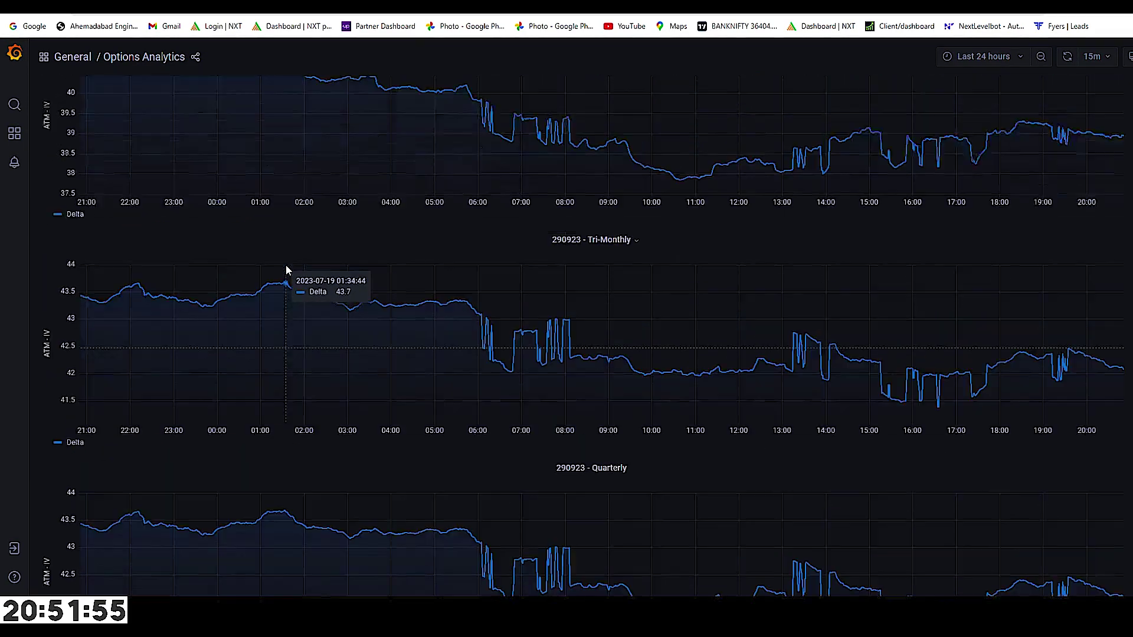
scroll(286, 270, up, 12)
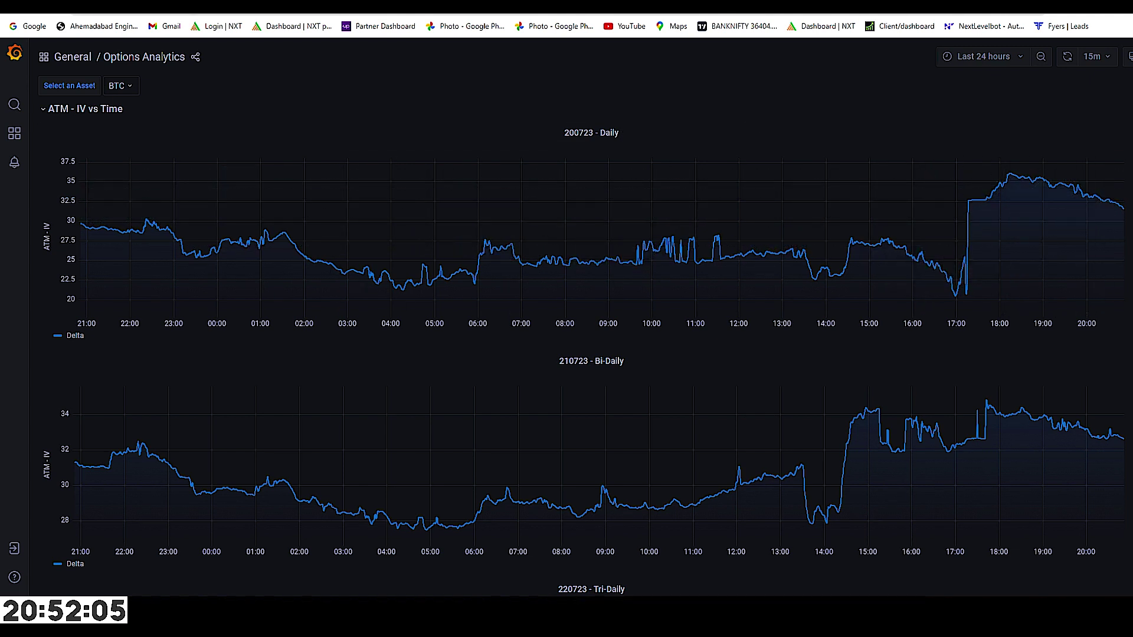
Step: Return to the 1-minute BTCUSDT chart and examine price action around the purple support zone at different time scales
key(F5)
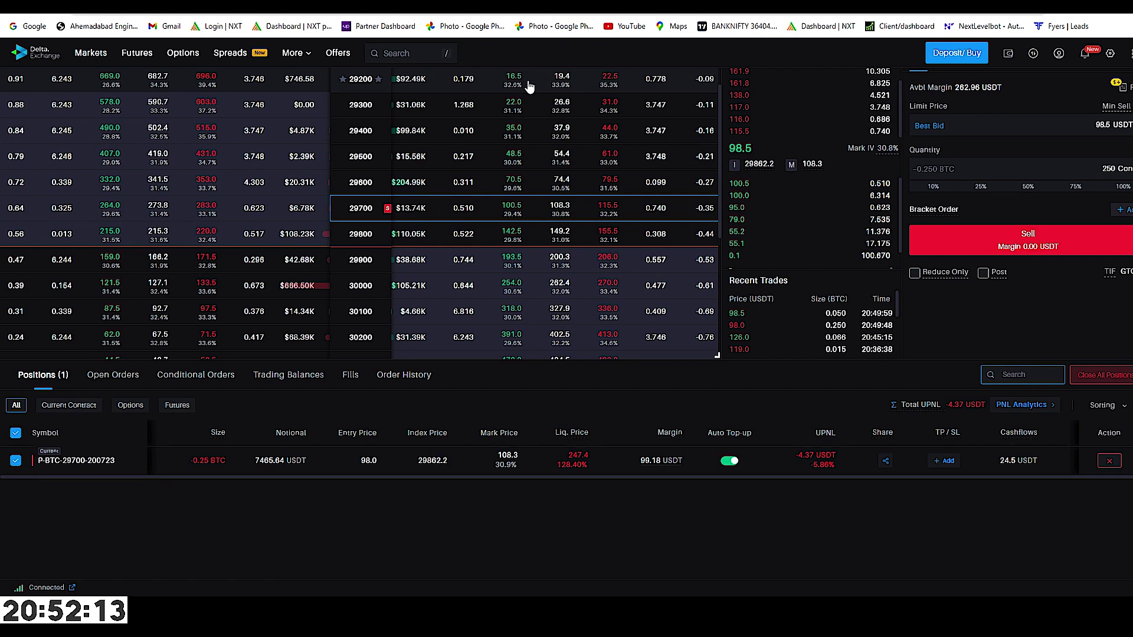
key(ctrl+Tab)
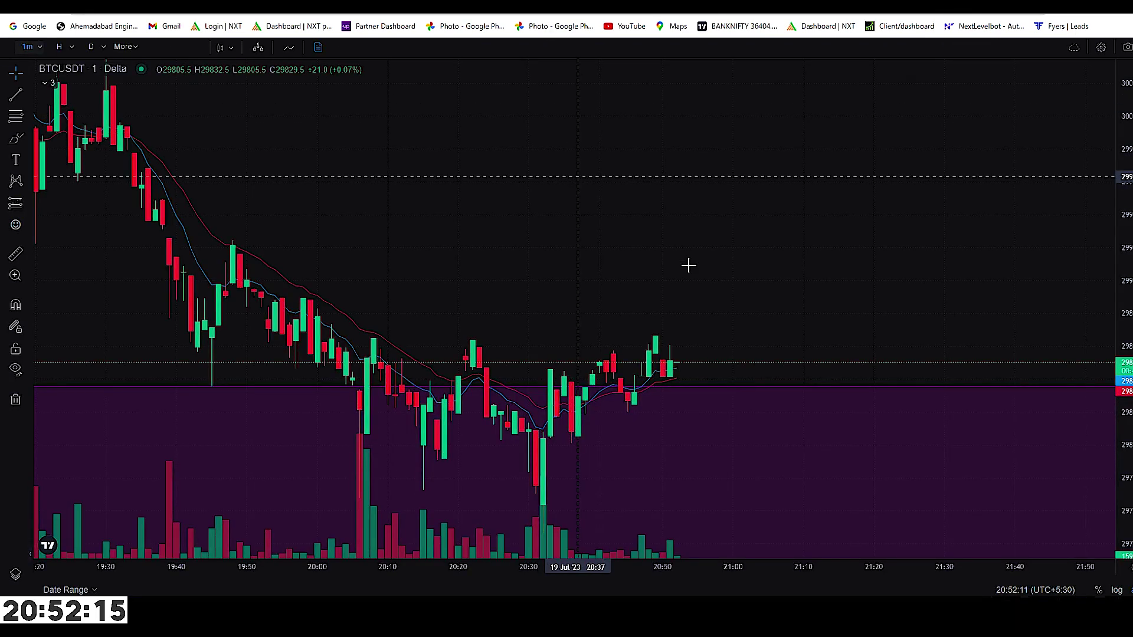
scroll(688, 265, up, 2)
scroll(792, 235, down, 3)
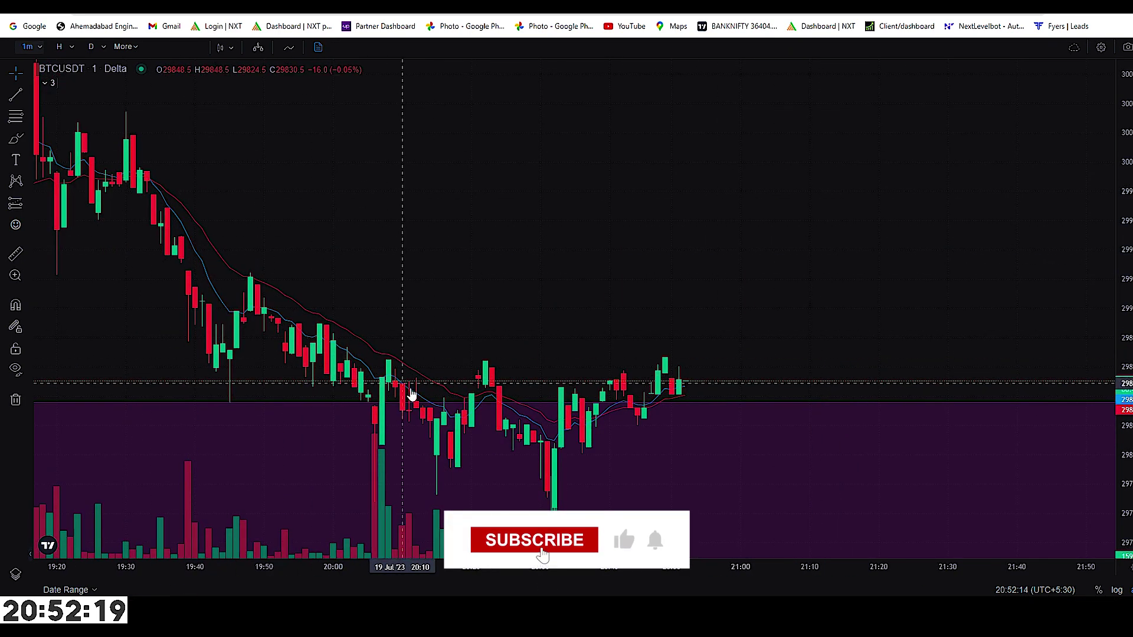
scroll(726, 299, up, 2)
scroll(799, 266, down, 3)
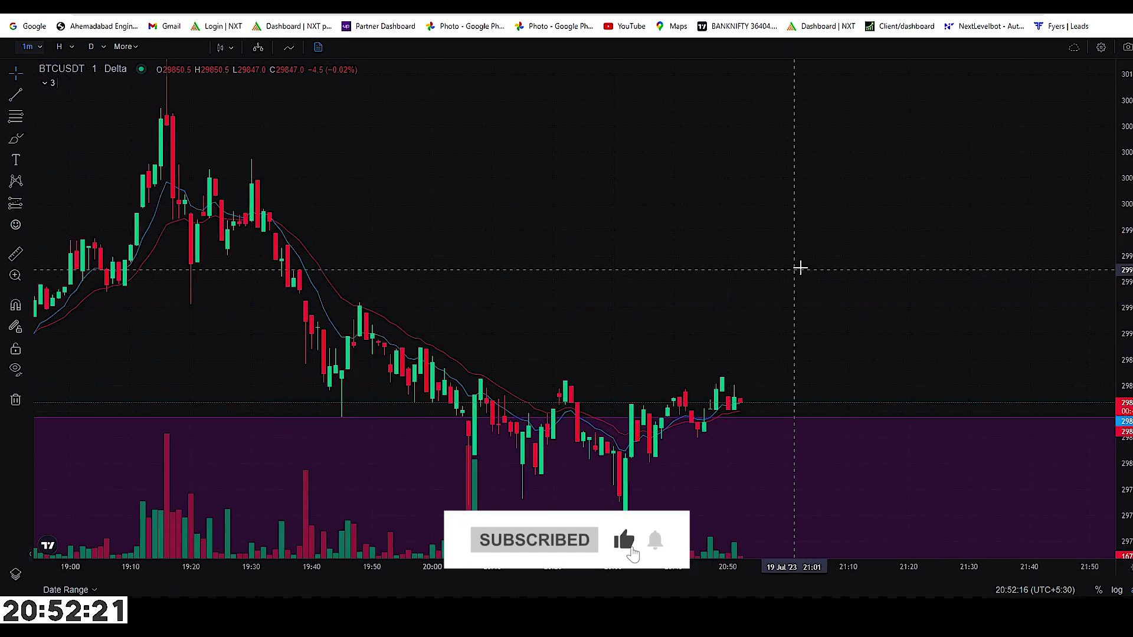
scroll(805, 278, up, 2)
scroll(804, 278, down, 1)
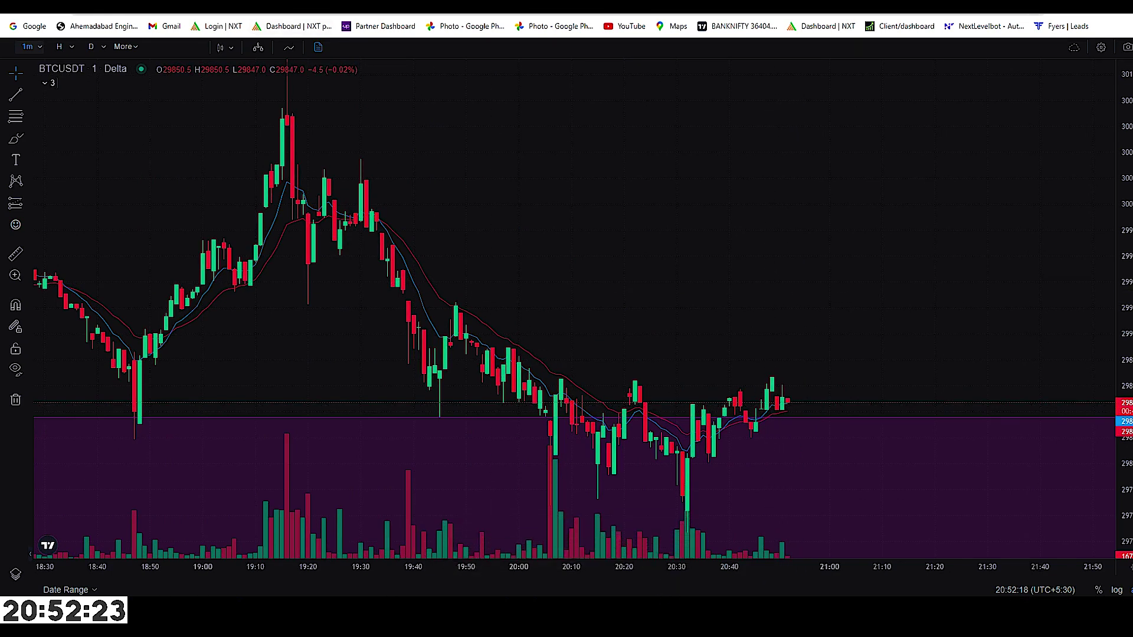
Step: Go back to the options chain and select the 30100 BTC call expiring 20 Jul 23 for a limit sell order
key(ctrl+Tab)
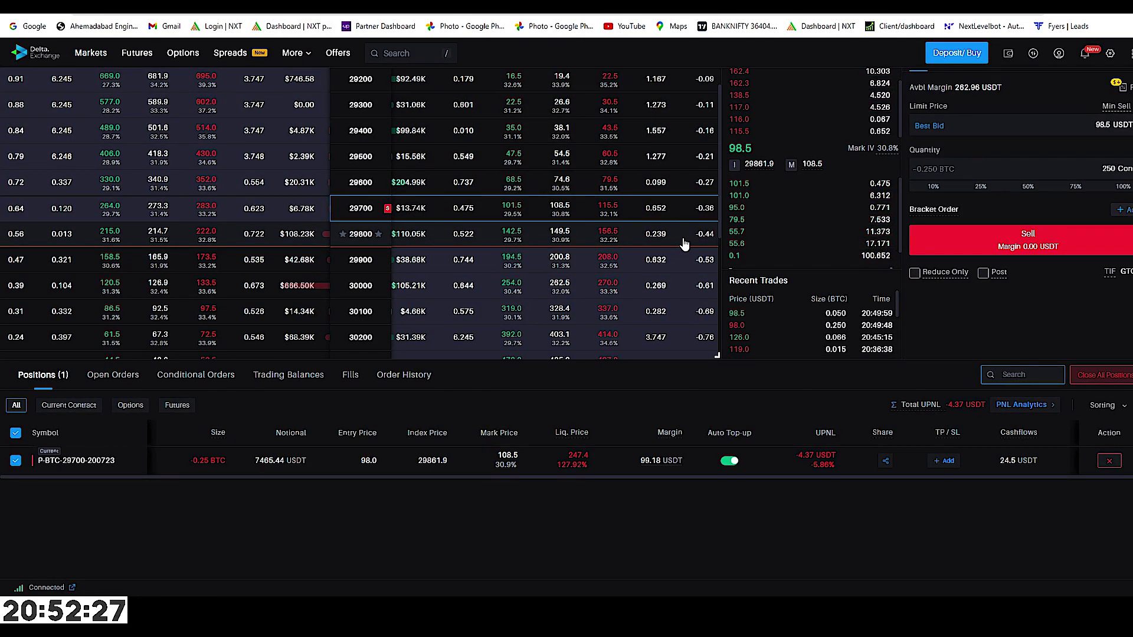
click(1009, 53)
click(1010, 56)
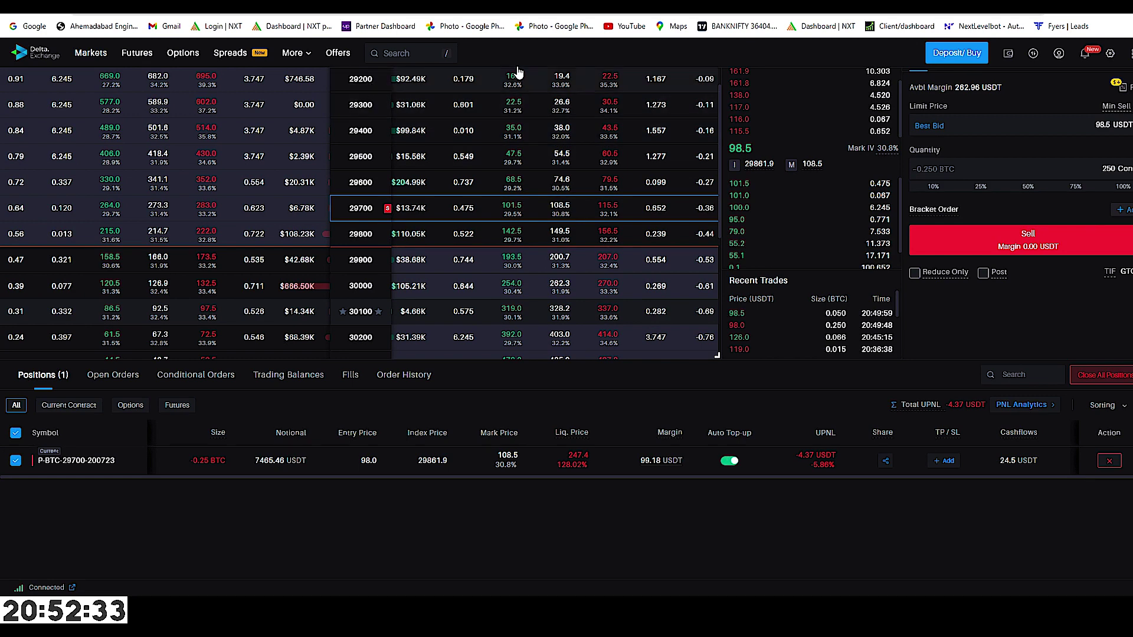
scroll(522, 58, up, 3)
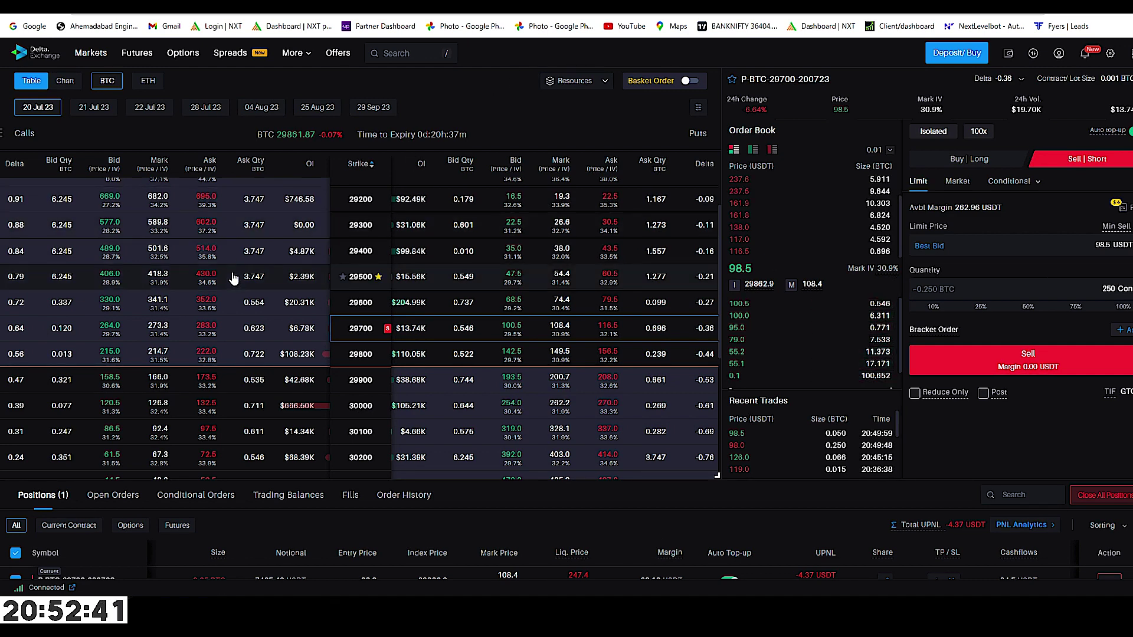
scroll(233, 387, down, 2)
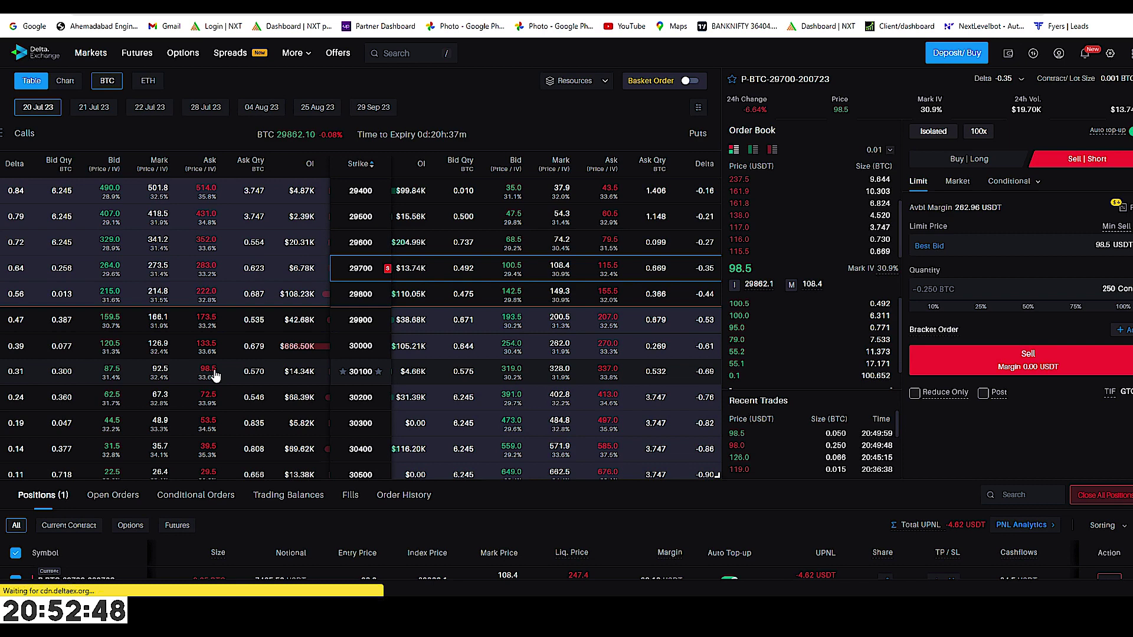
click(382, 401)
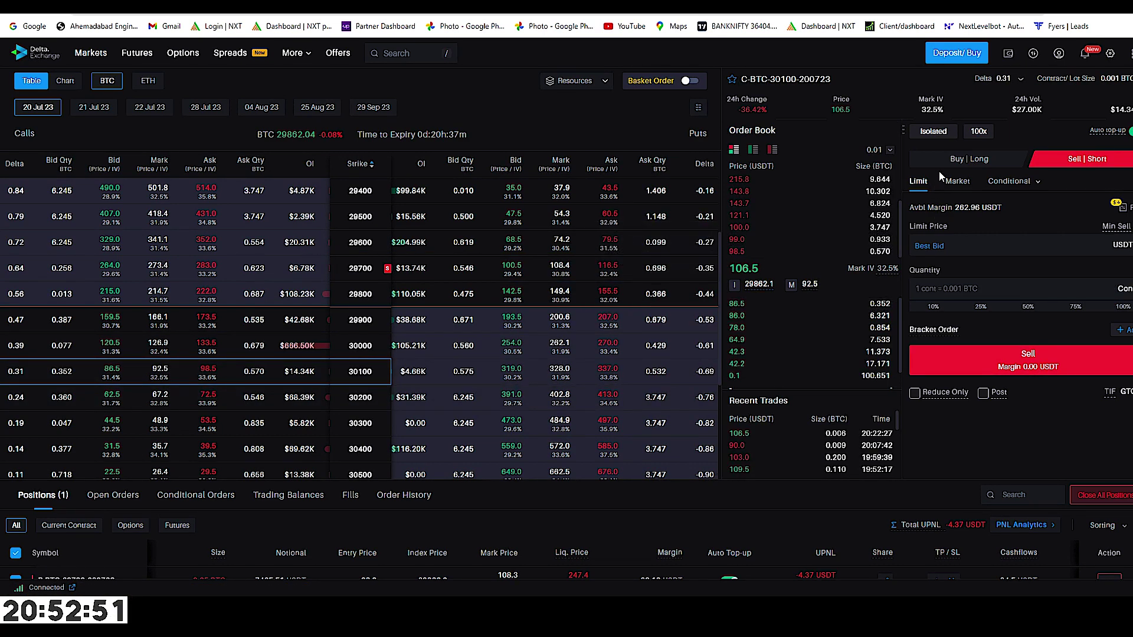
Step: Sell 250 contracts of the 30100 BTC call expiring 20 Jul 23 at the best bid of 86.5 USDT
click(973, 245)
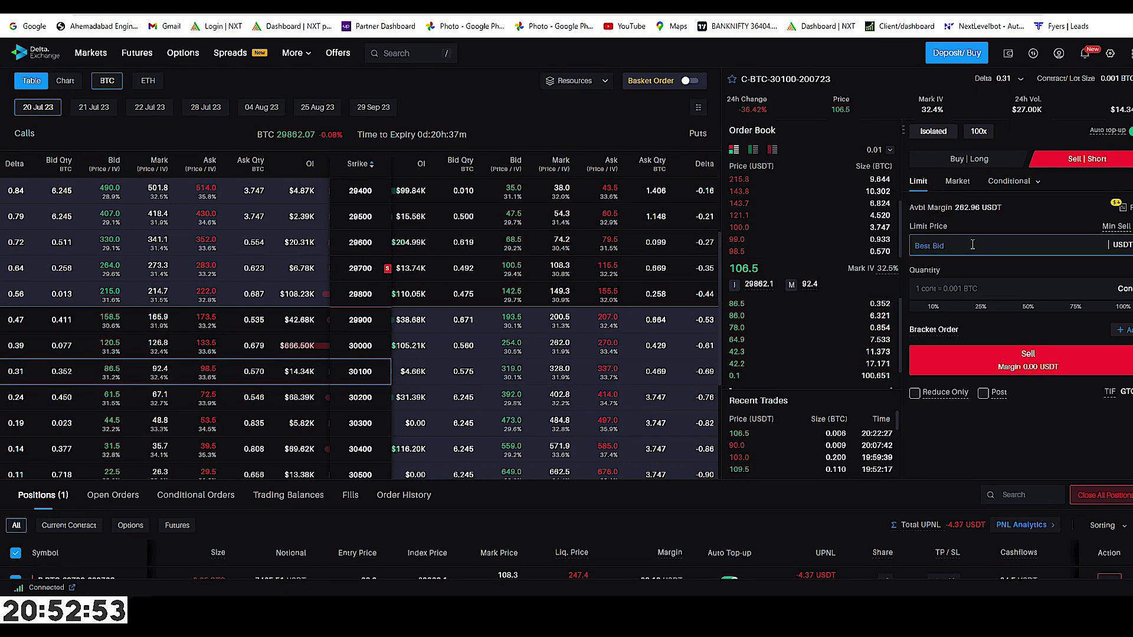
click(933, 247)
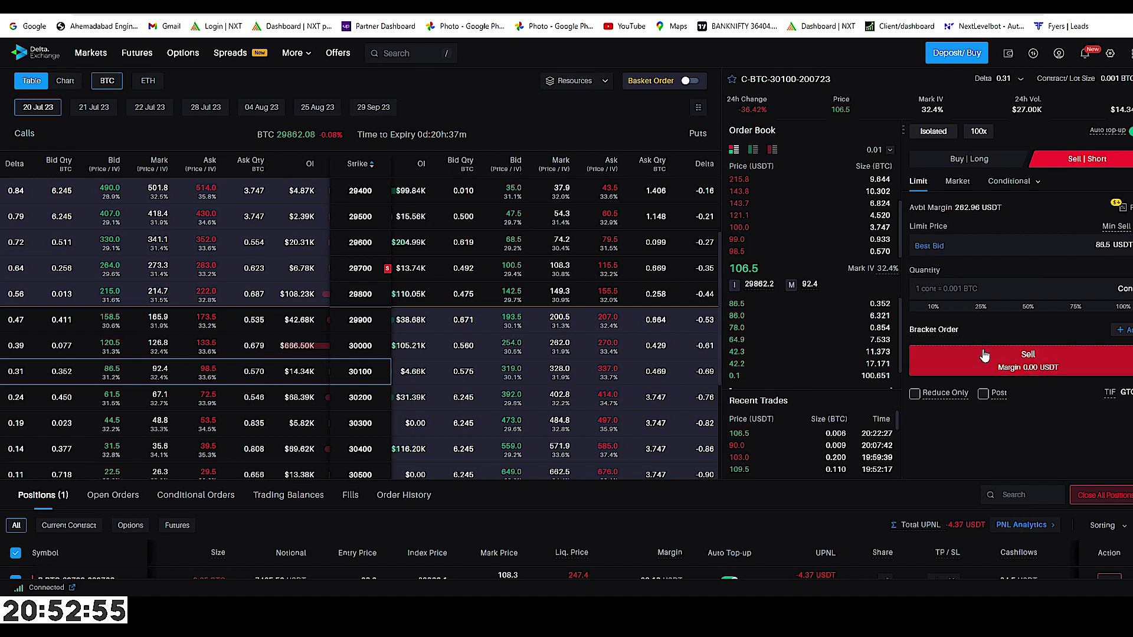
click(996, 292)
text(250)
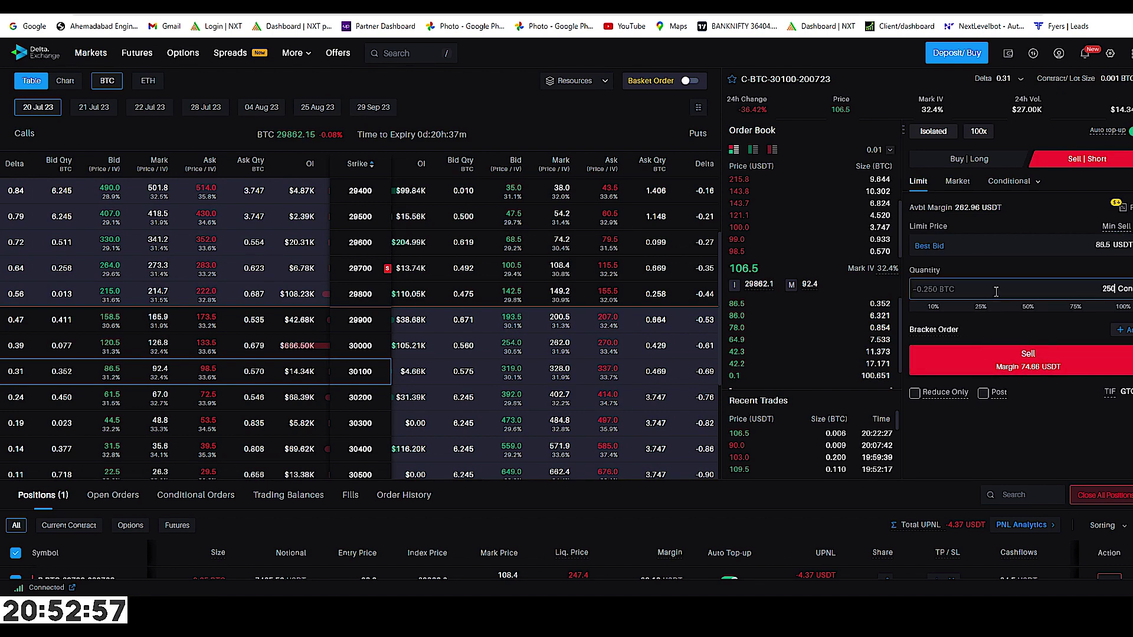
click(926, 247)
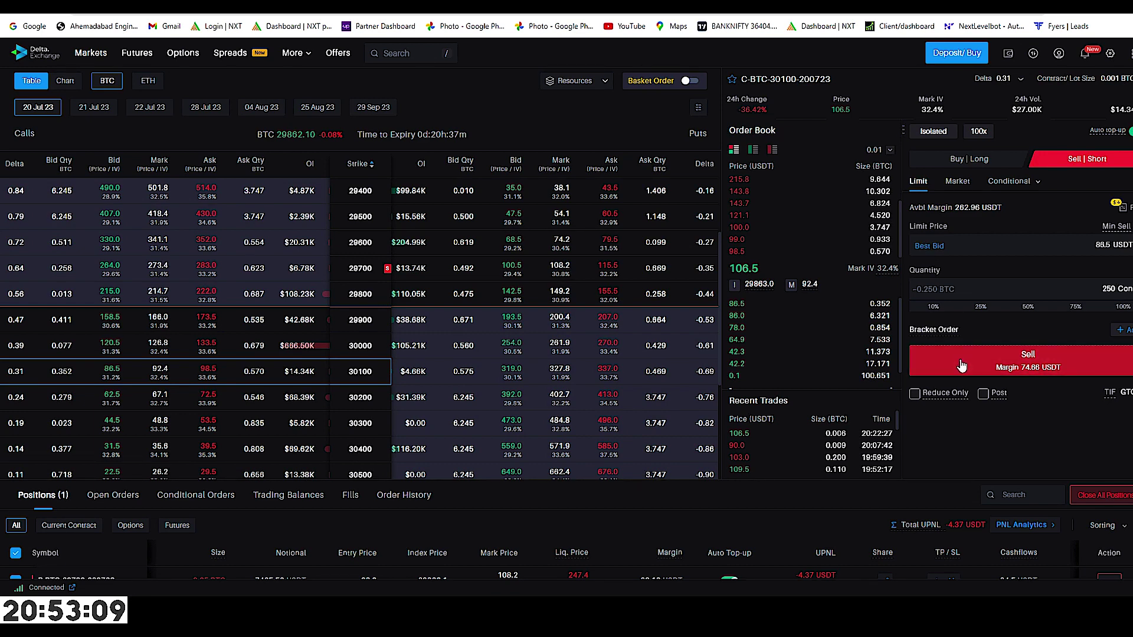
click(1003, 359)
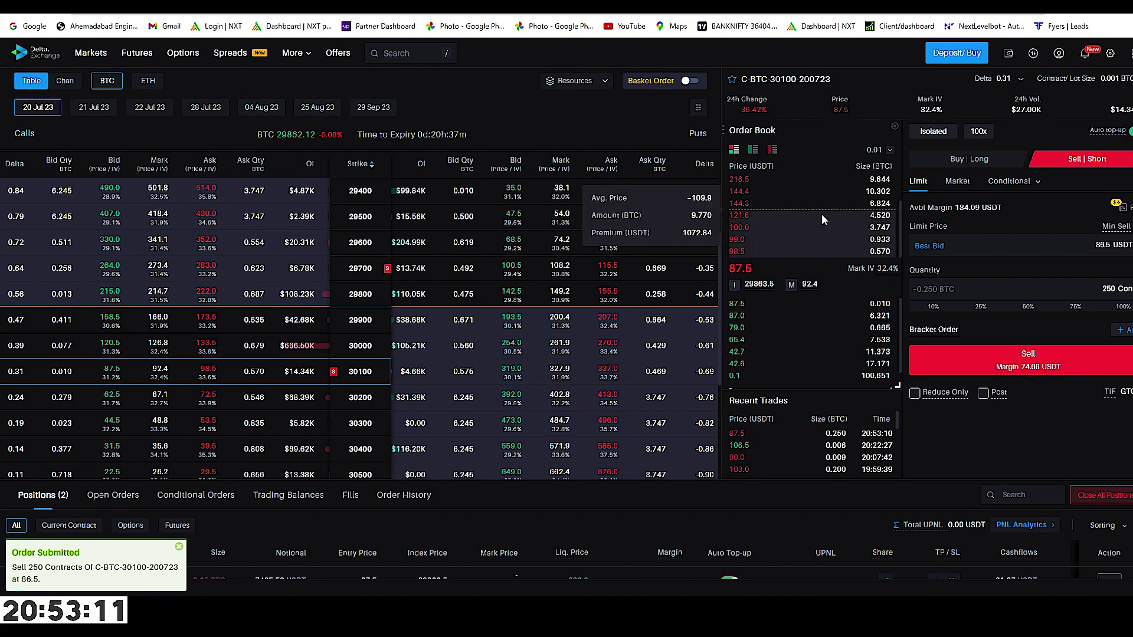
Step: Review the open 30100 call and 29700 put positions, and examine the latest candles on the 1-minute BTCUSDT chart
scroll(480, 522, down, 3)
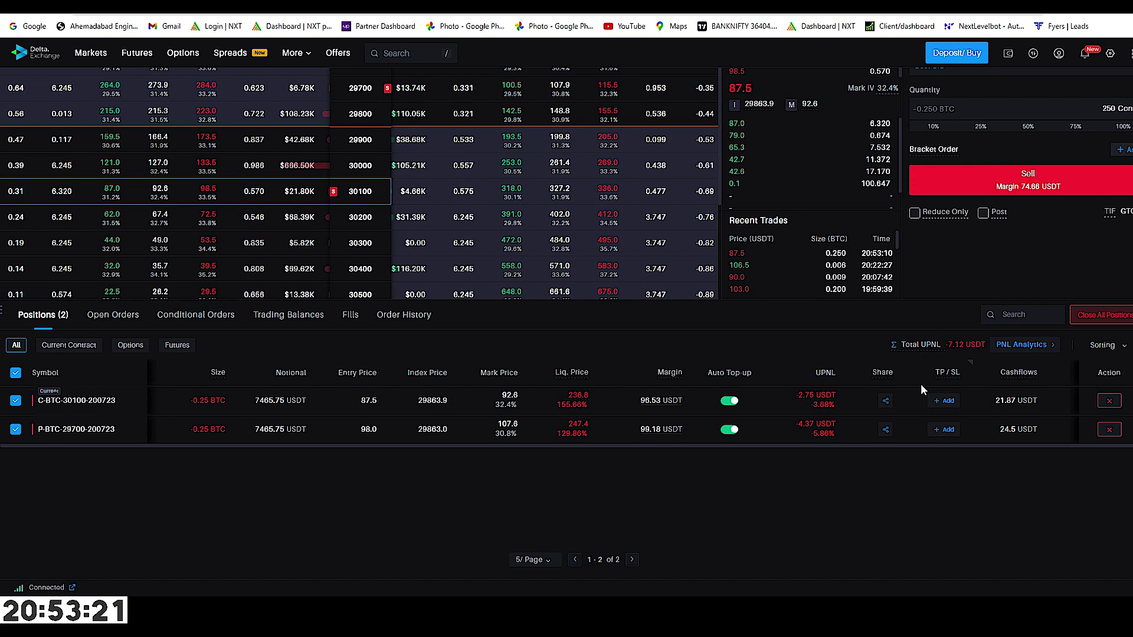
scroll(894, 310, up, 2)
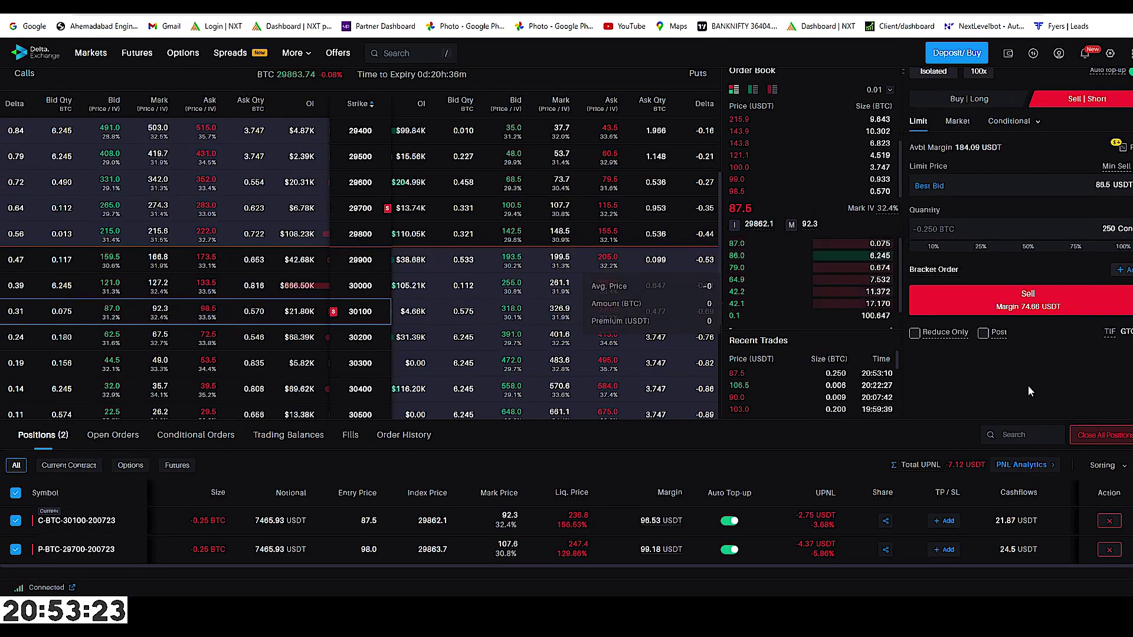
scroll(973, 378, down, 2)
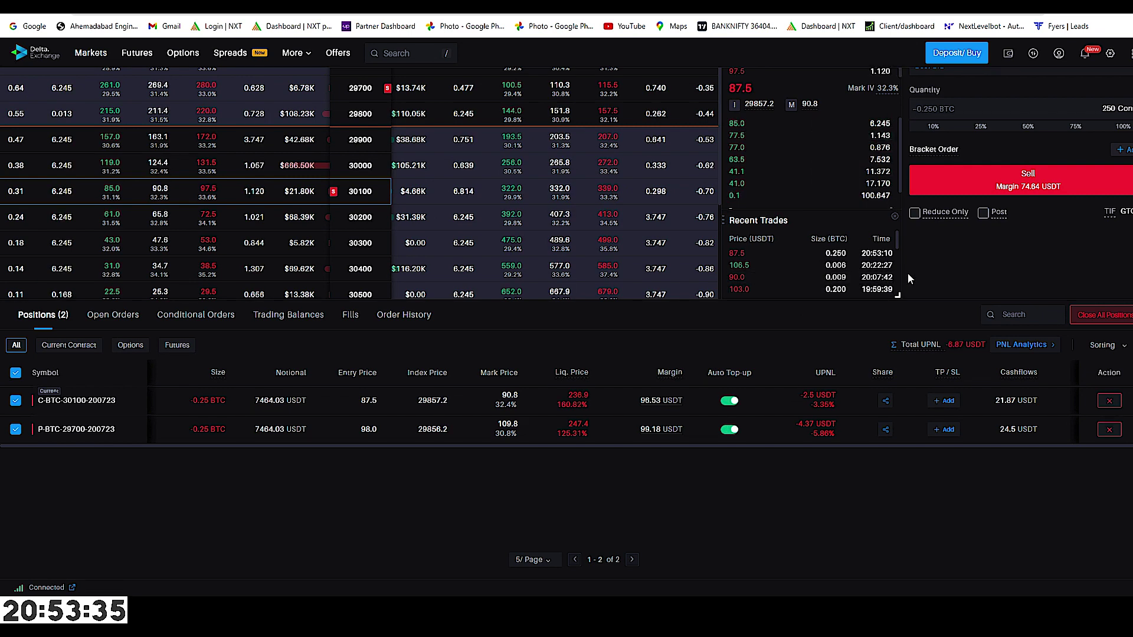
scroll(907, 272, up, 1)
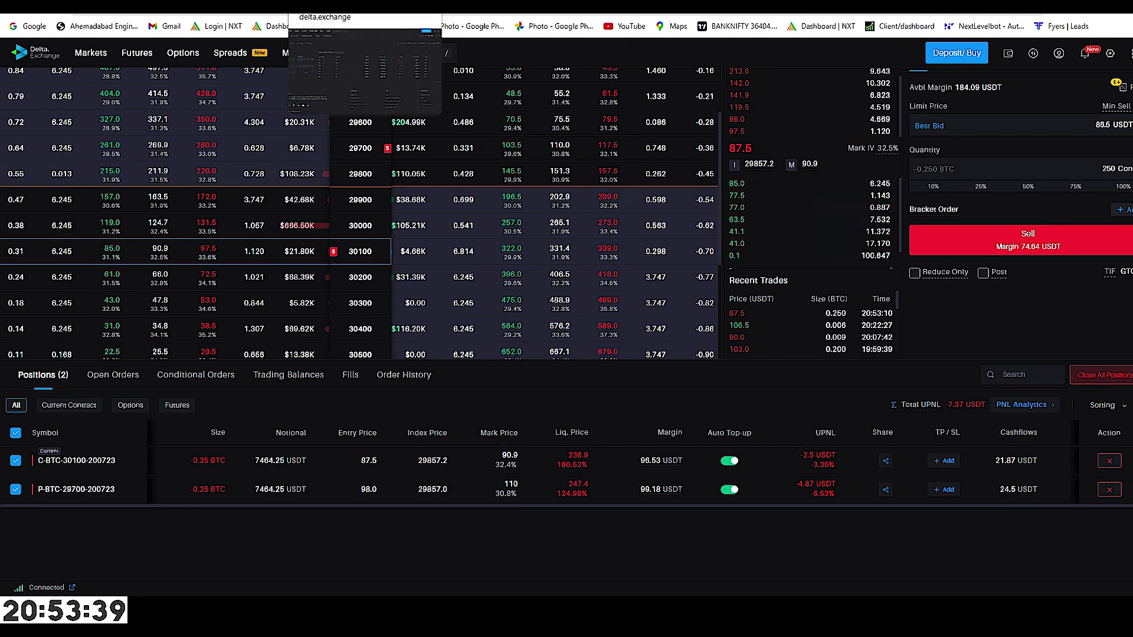
key(ctrl+Tab)
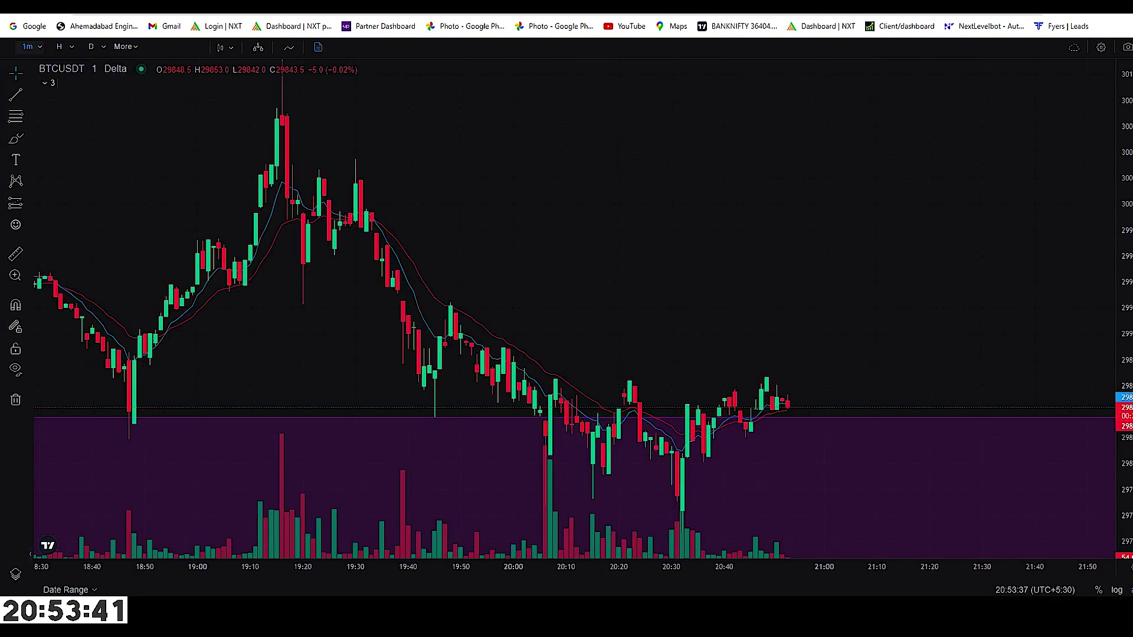
scroll(773, 219, up, 4)
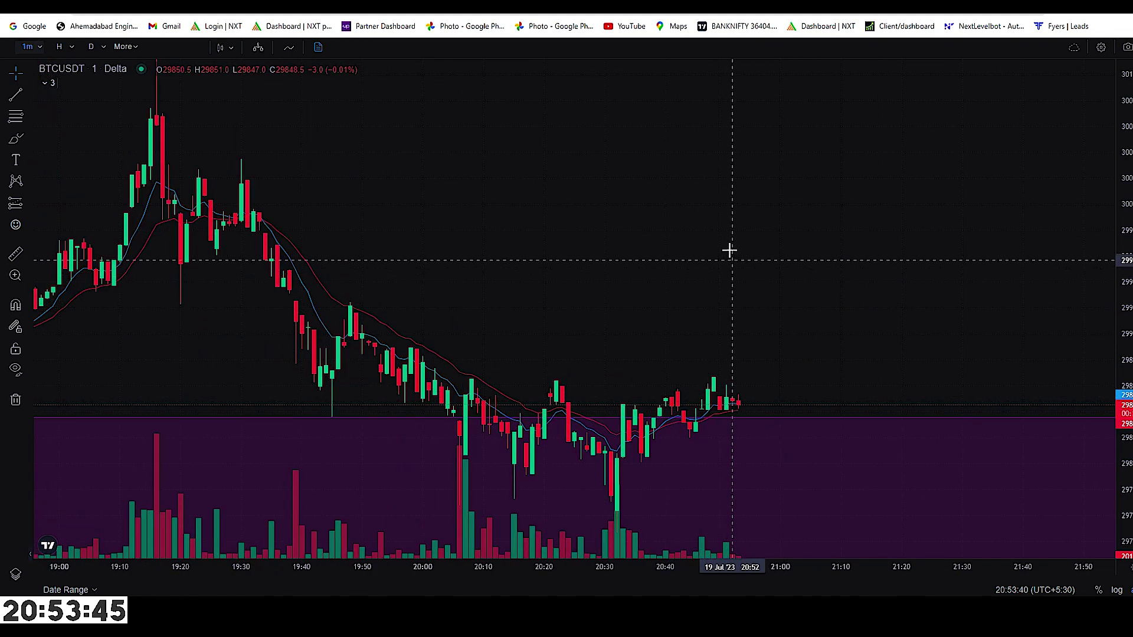
Step: Examine implied volatility, daily IV vs RV, taker activity and recent options trades in Options Analytics
key(ctrl+Tab)
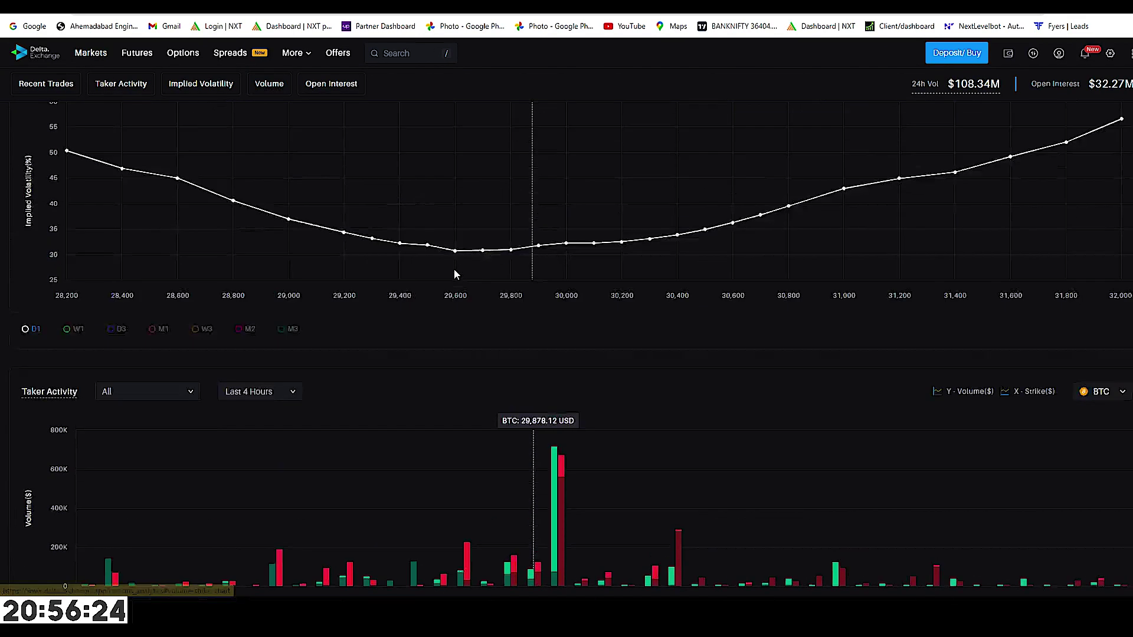
scroll(454, 273, up, 5)
scroll(454, 274, up, 5)
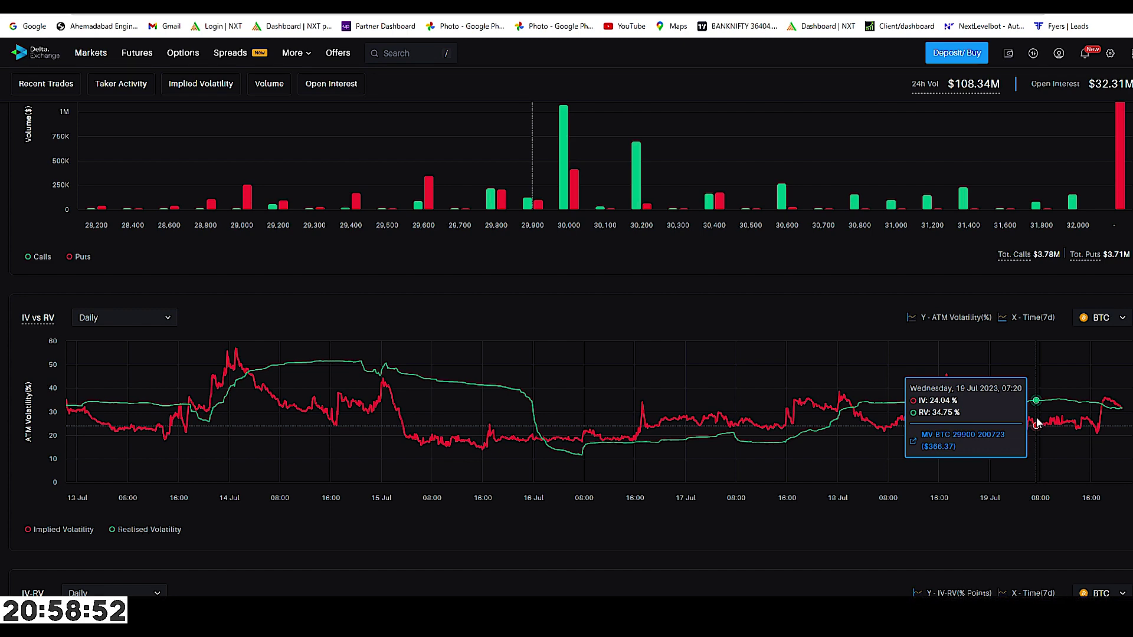
key(alt+Left)
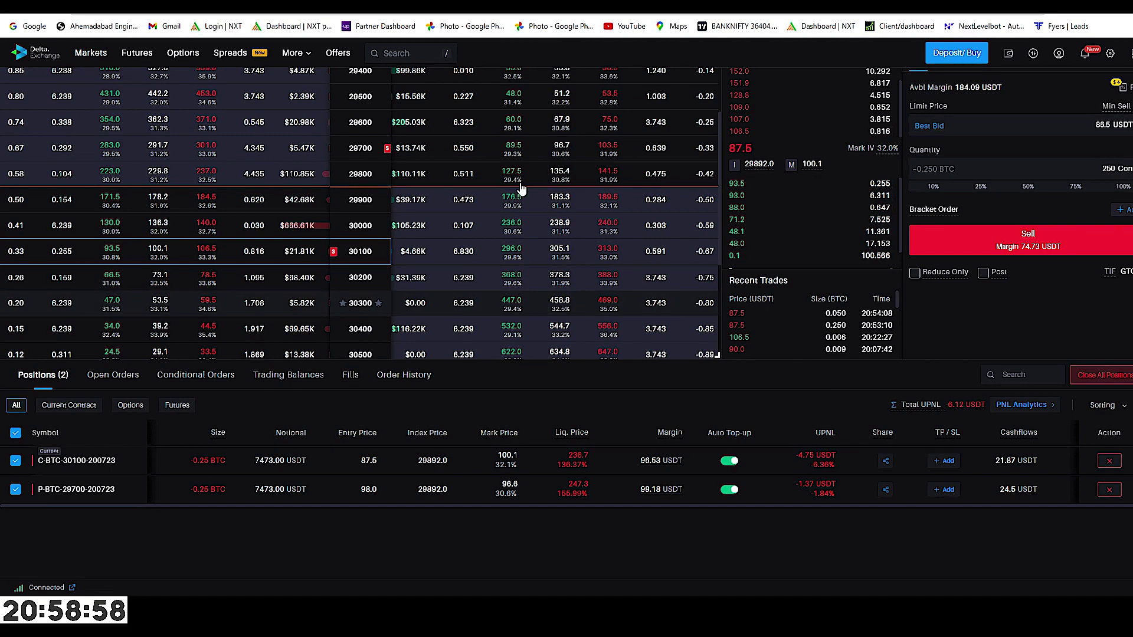
key(alt+Right)
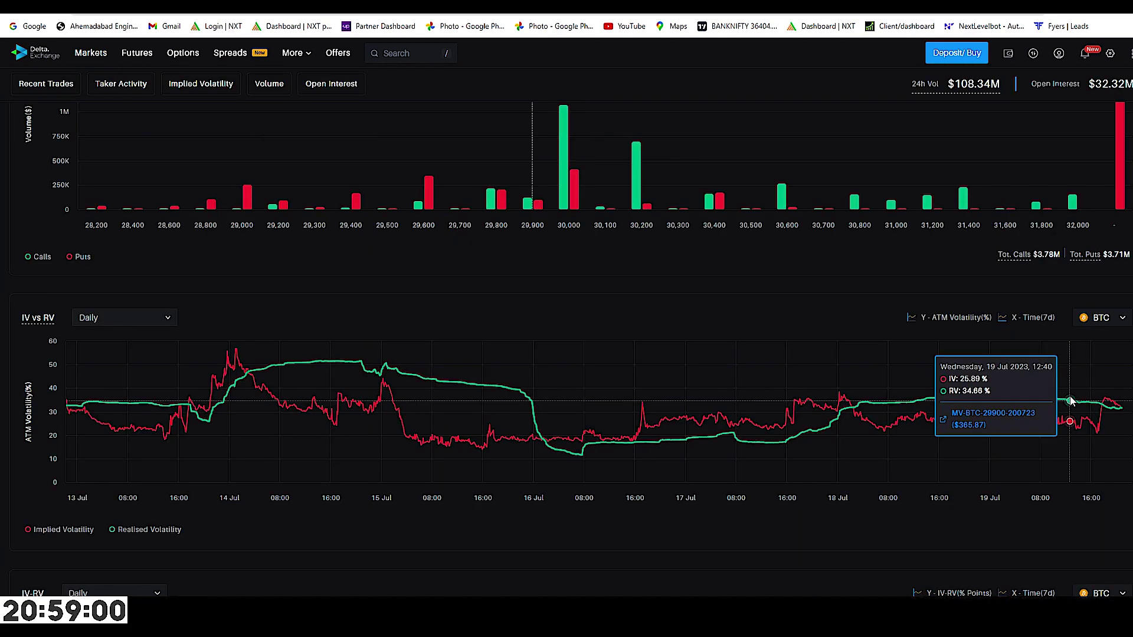
scroll(1068, 401, down, 15)
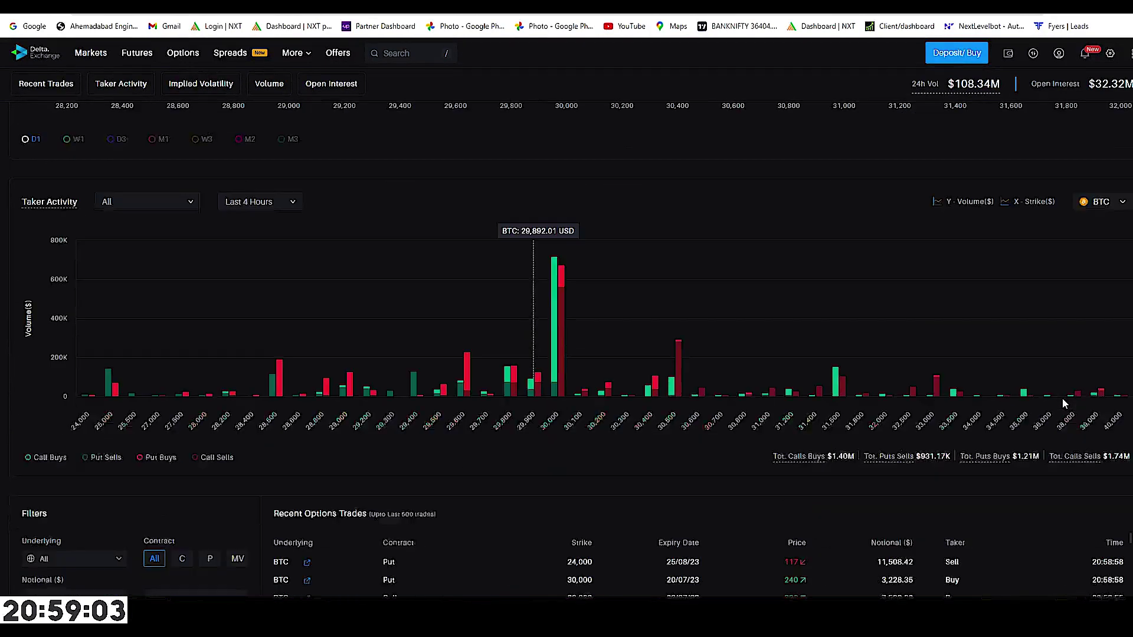
scroll(1062, 397, down, 5)
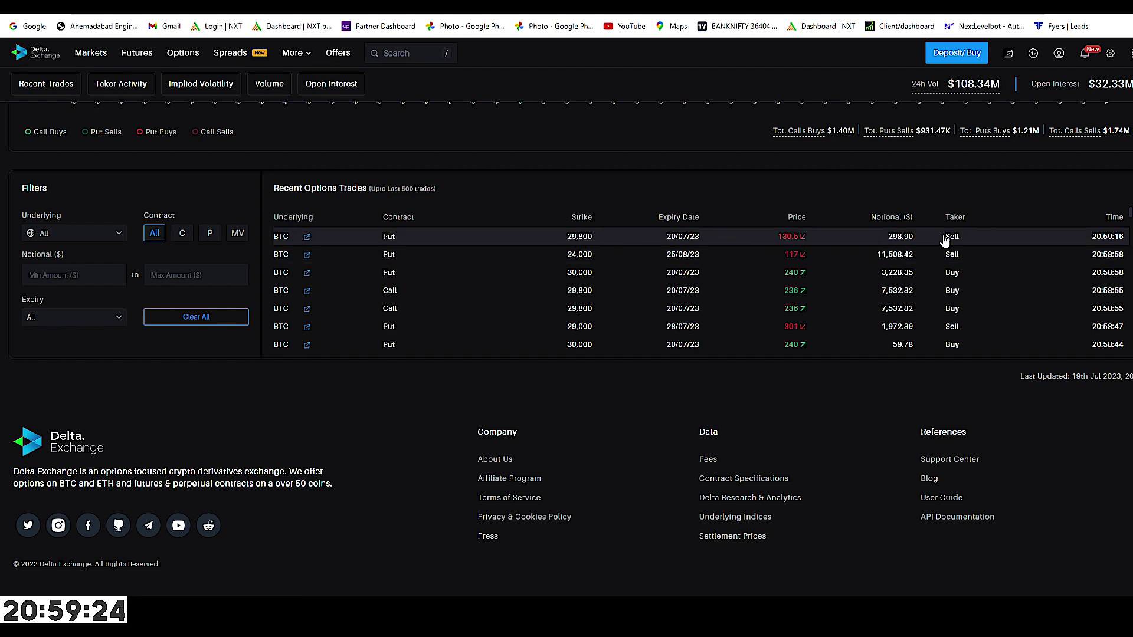
Step: Check recent price action on the 1-minute BTCUSDT chart, and inspect the open positions' UPNL and the 30100 call's order book
click(438, 7)
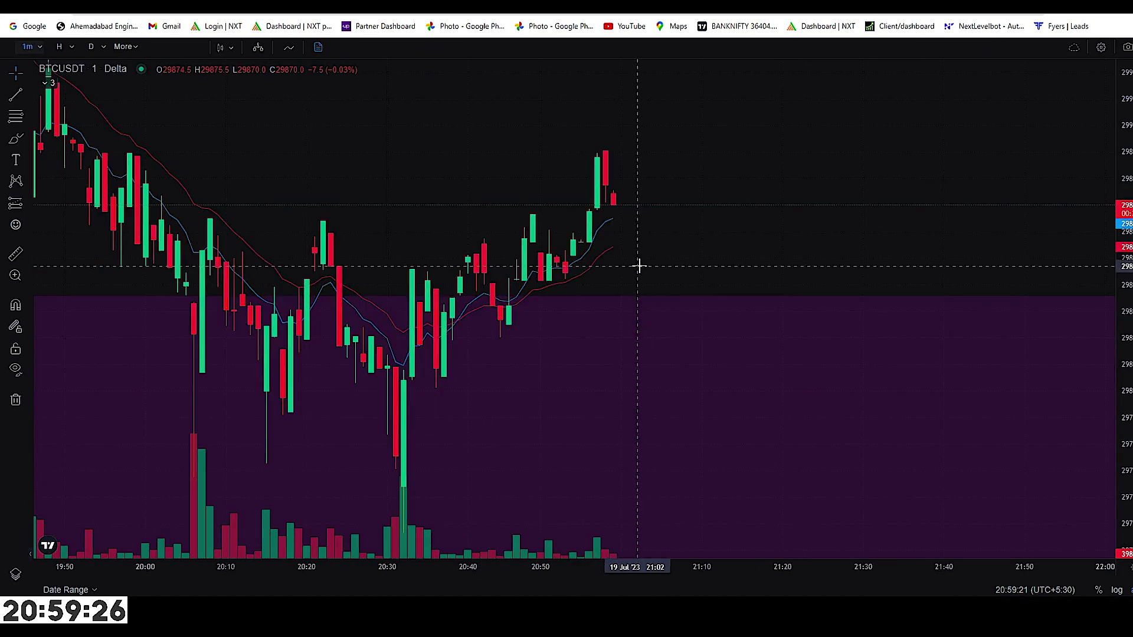
drag(635, 181, 660, 235)
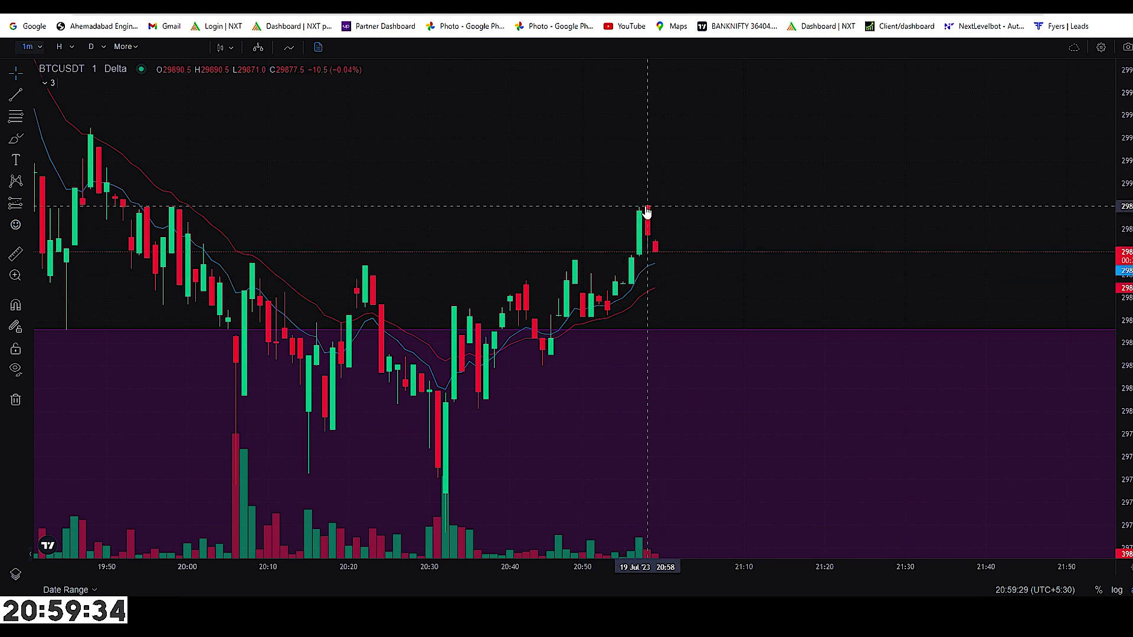
key(ctrl+Tab)
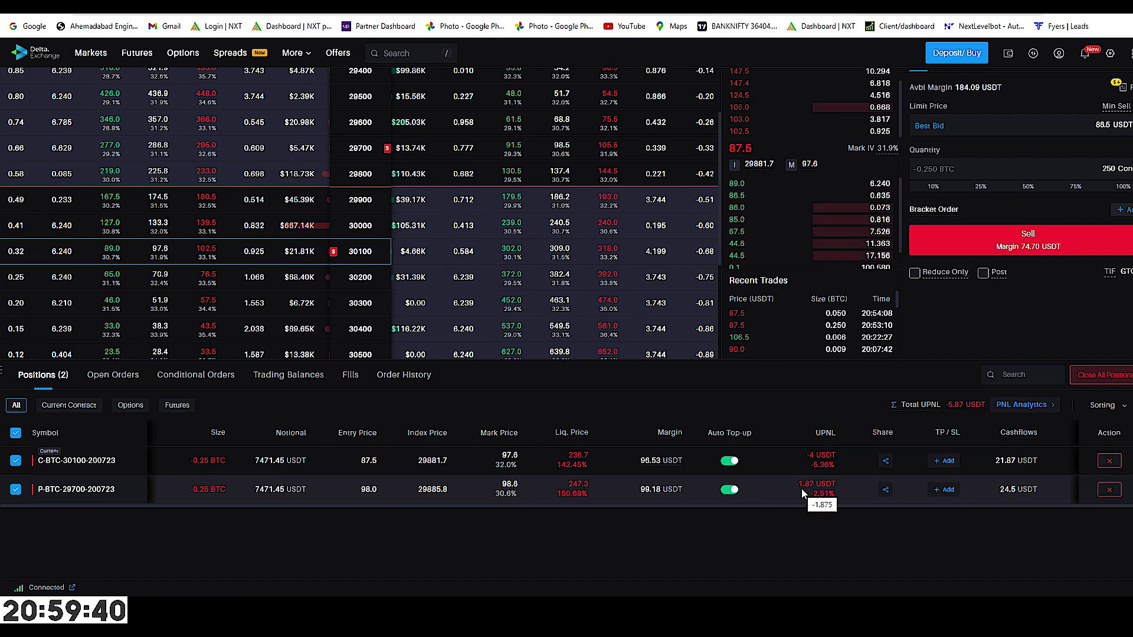
mouse_move(802, 494)
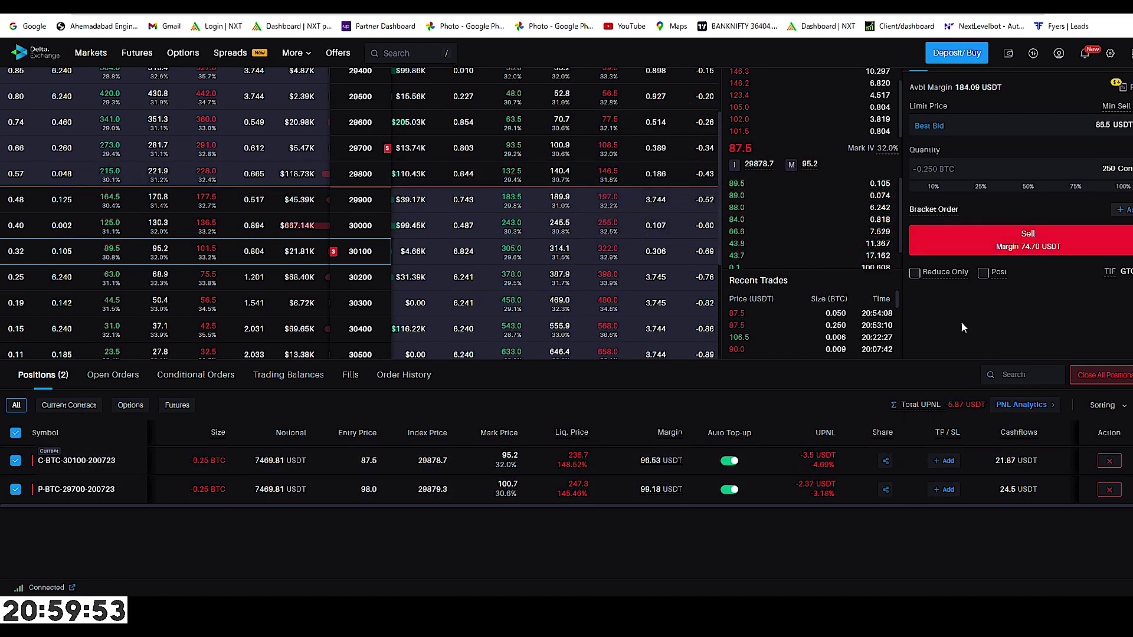
scroll(960, 321, up, 2)
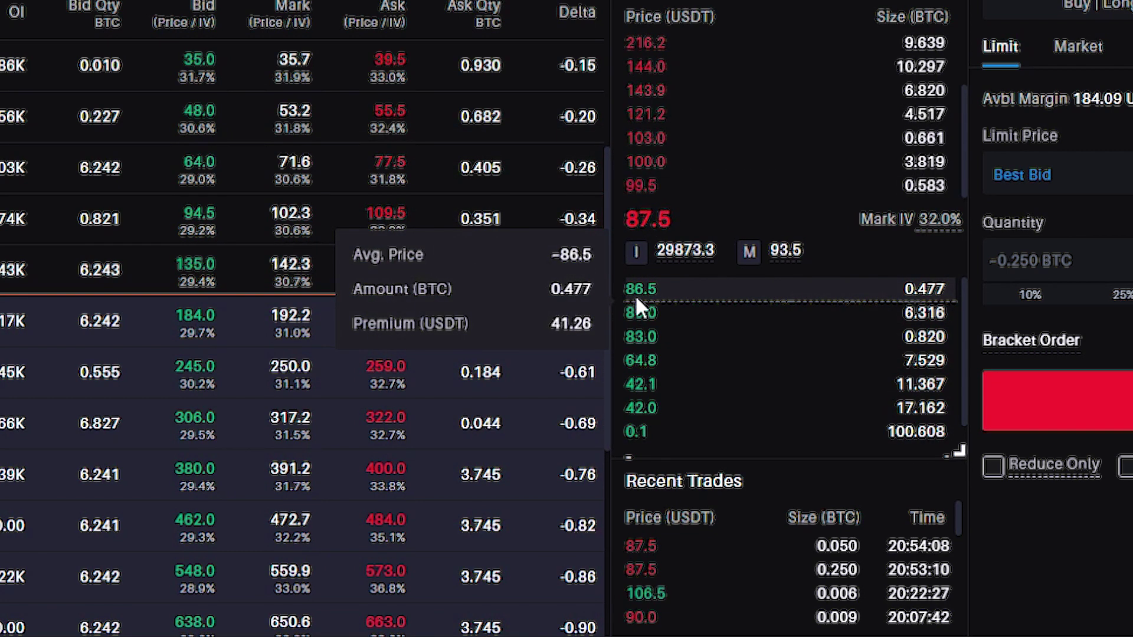
mouse_move(630, 195)
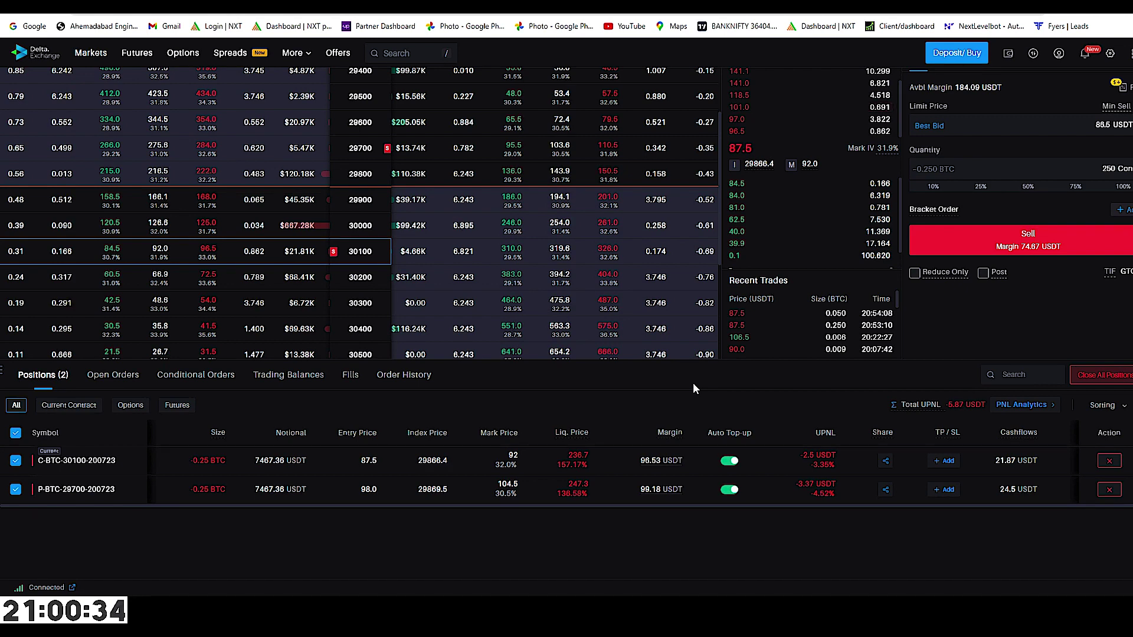
Step: Return to Options Analytics and look over the D1 Open Interest and Open Interest Change charts
mouse_move(295, 52)
click(354, 345)
click(181, 94)
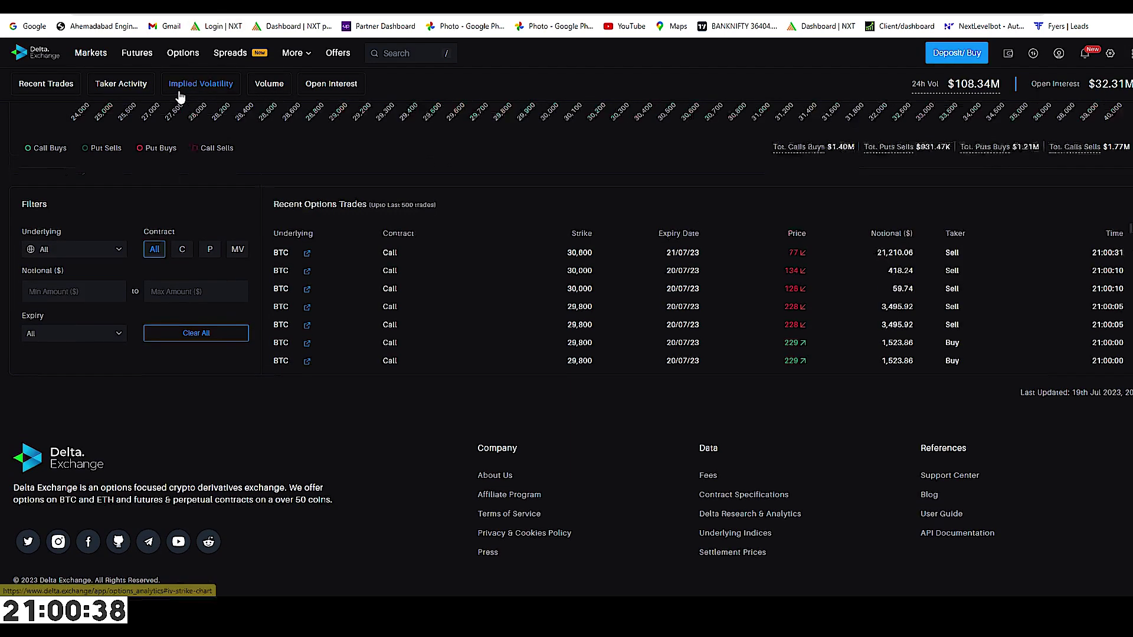
scroll(181, 96, down, 10)
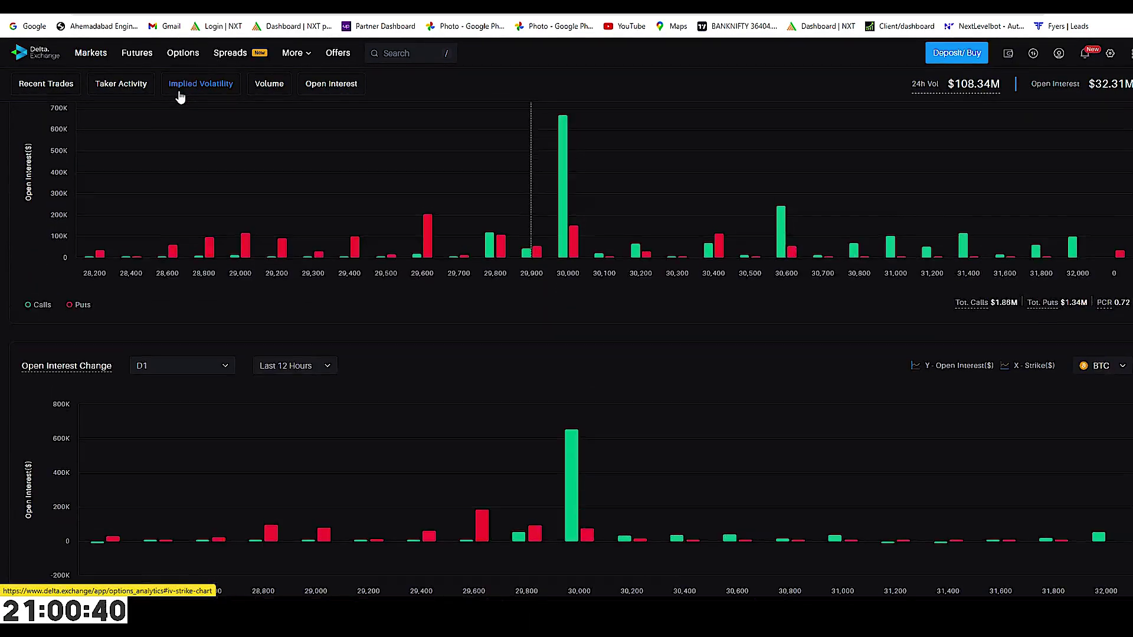
Step: View the Markets page's BTC options list for 20 Jul 2023 and go back to the options trading page
mouse_move(298, 54)
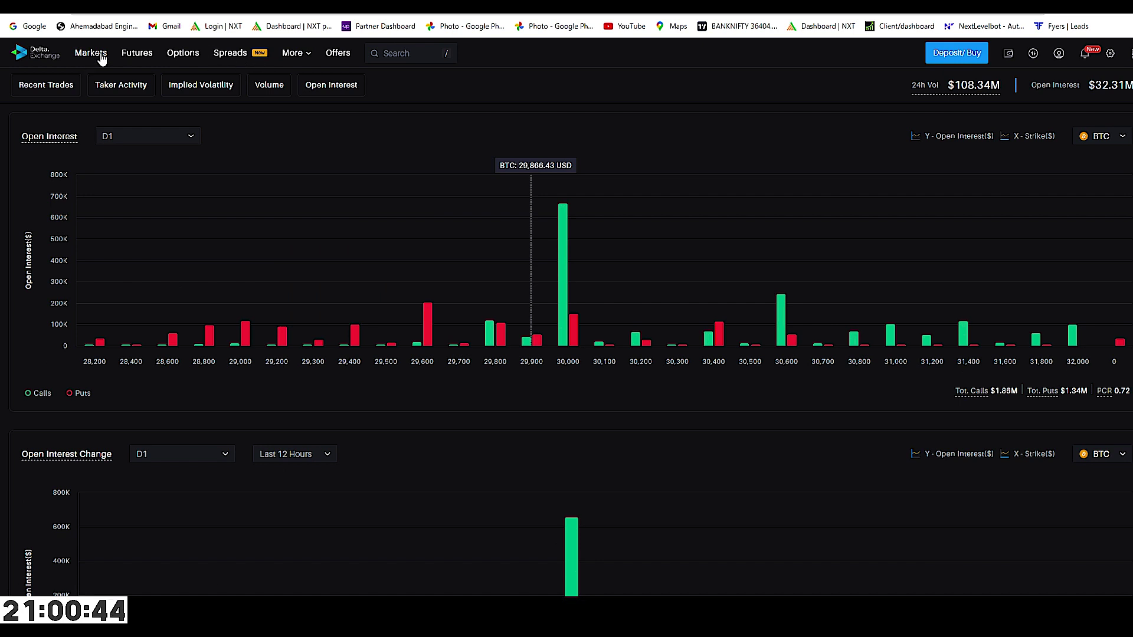
click(101, 54)
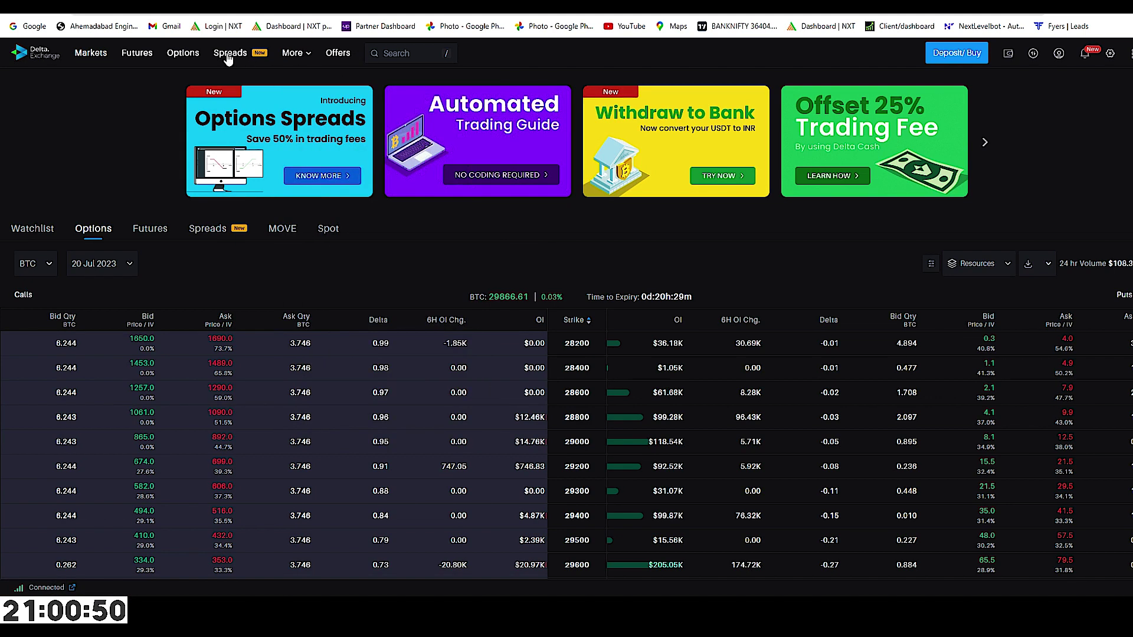
click(188, 55)
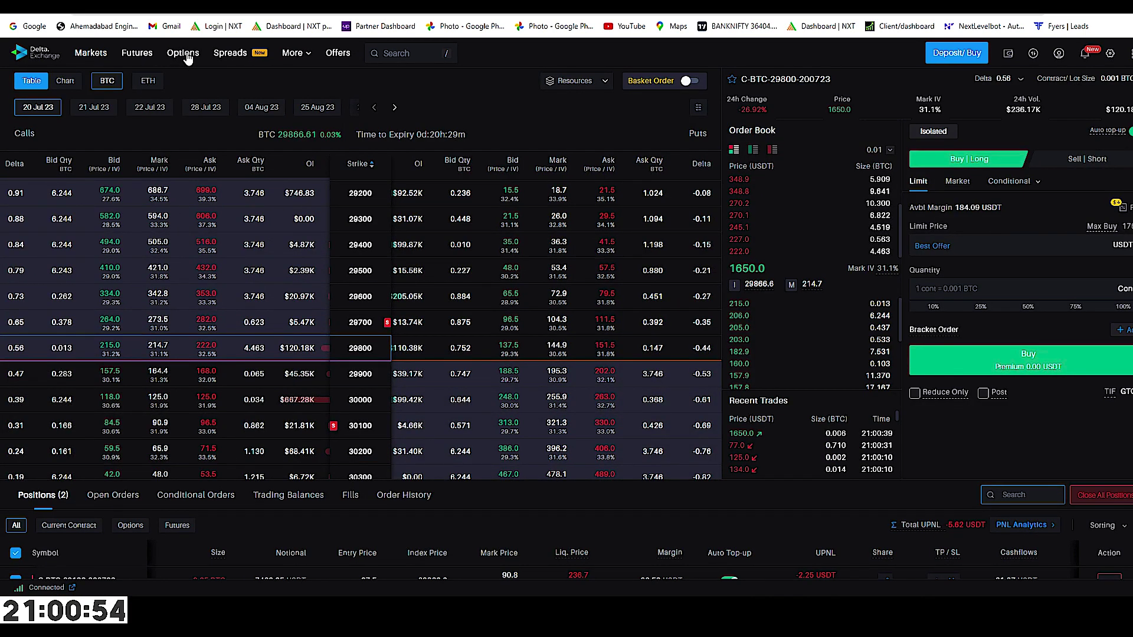
click(91, 53)
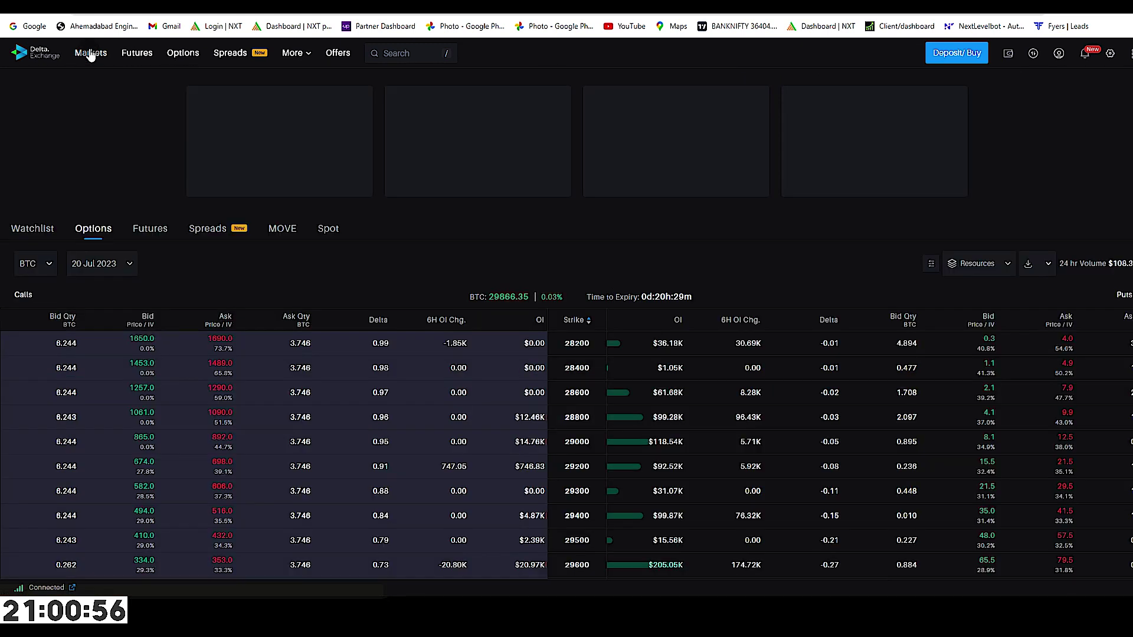
click(180, 53)
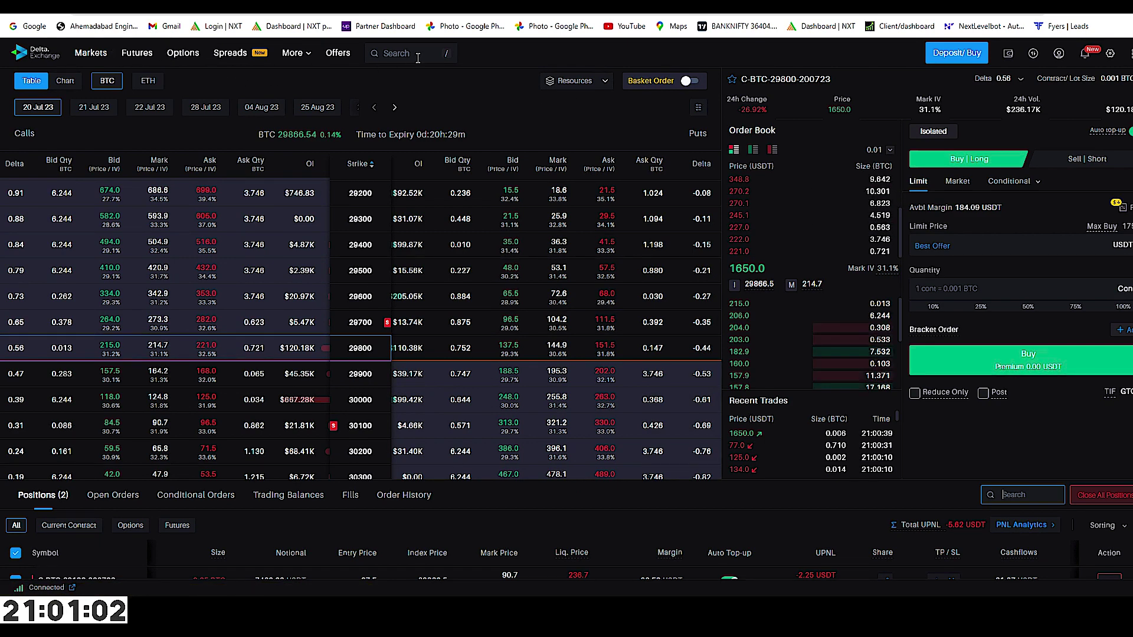
Step: Open Options Analytics from the chain's resources, look through volume by strike and recent trades, and return to the open positions
click(571, 82)
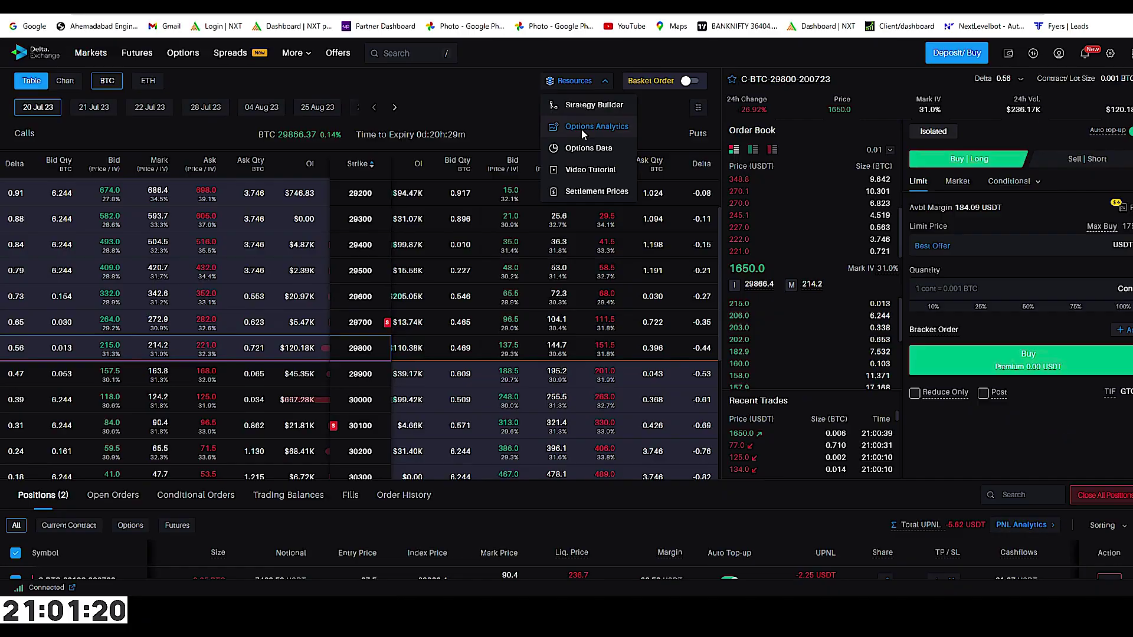
click(613, 272)
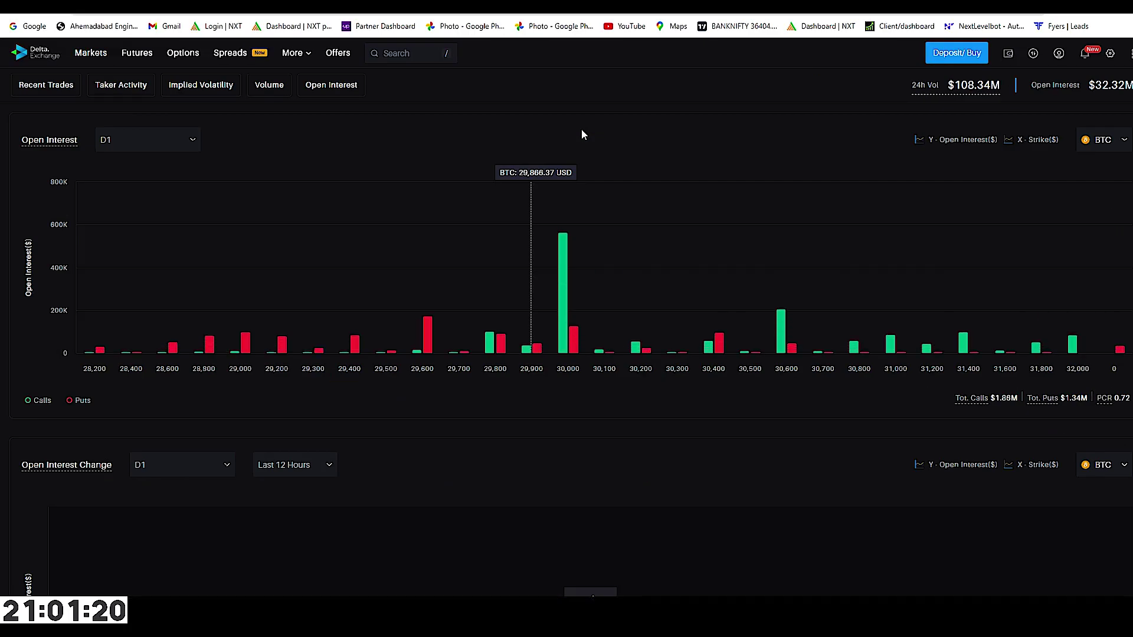
scroll(609, 271, down, 20)
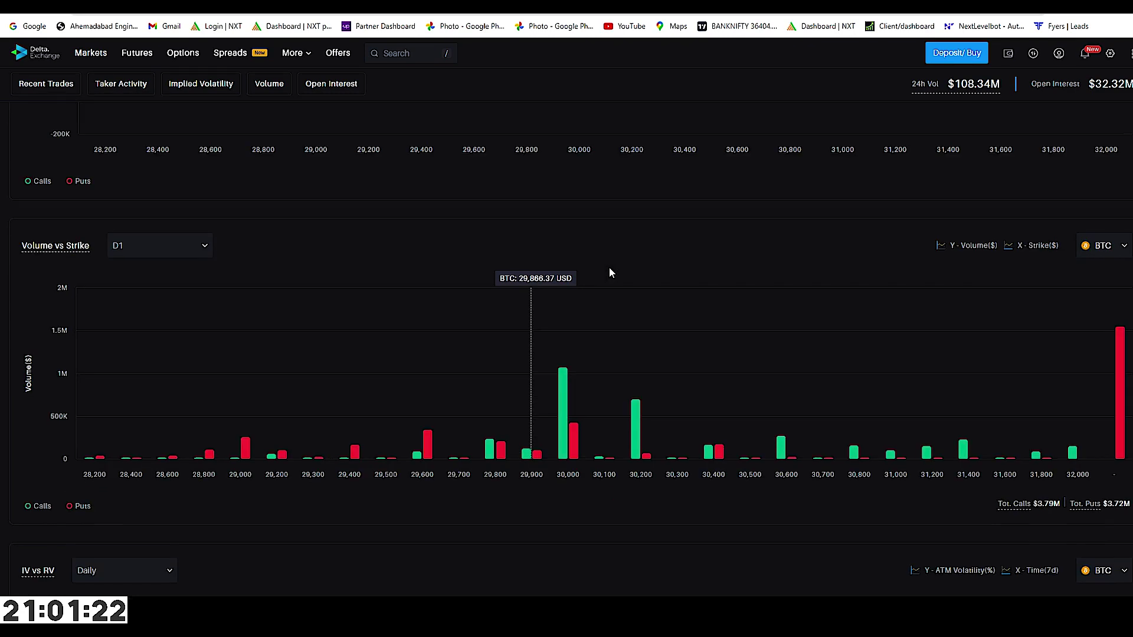
scroll(609, 271, down, 10)
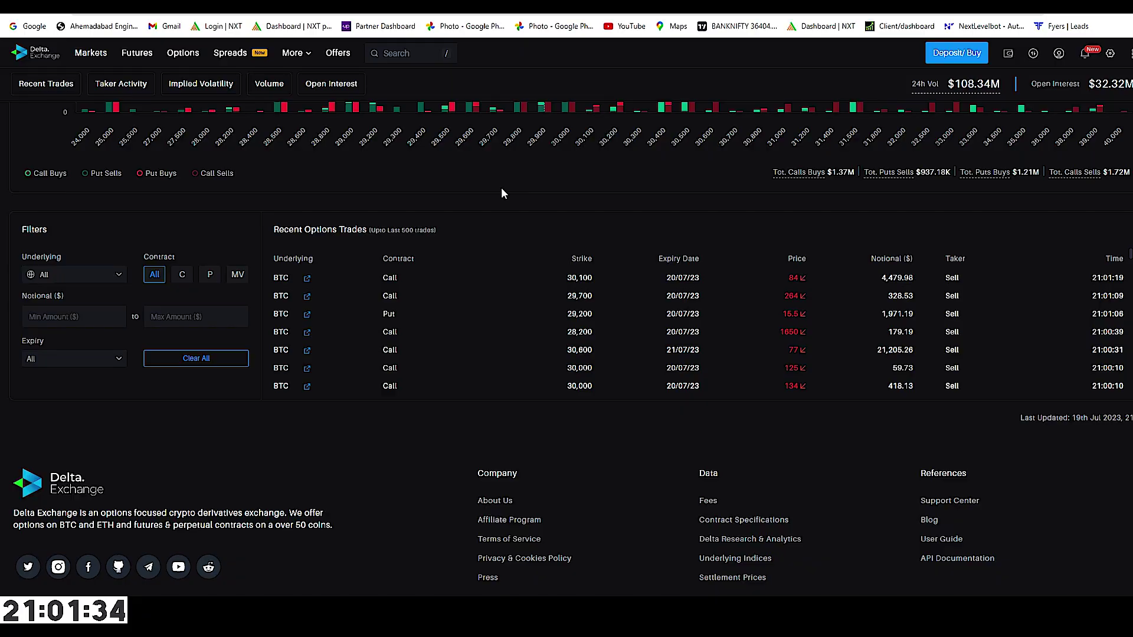
key(ctrl+Tab)
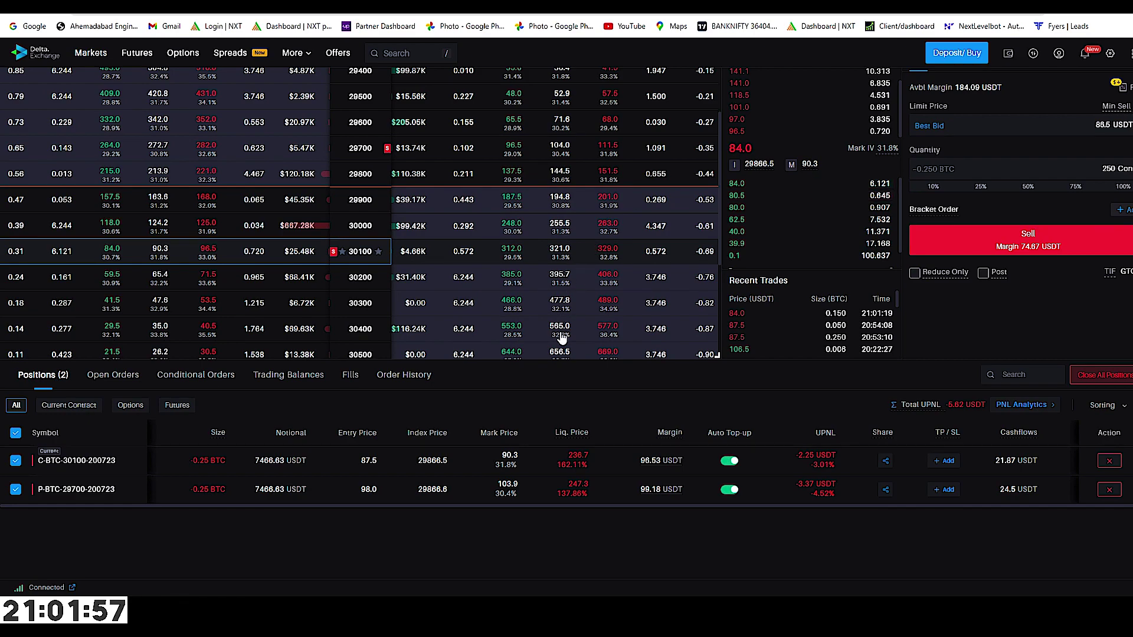
Step: Look over the Open Interest, Open Interest Change and IV vs RV charts in Options Analytics, and return to the open positions
scroll(548, 384, up, 3)
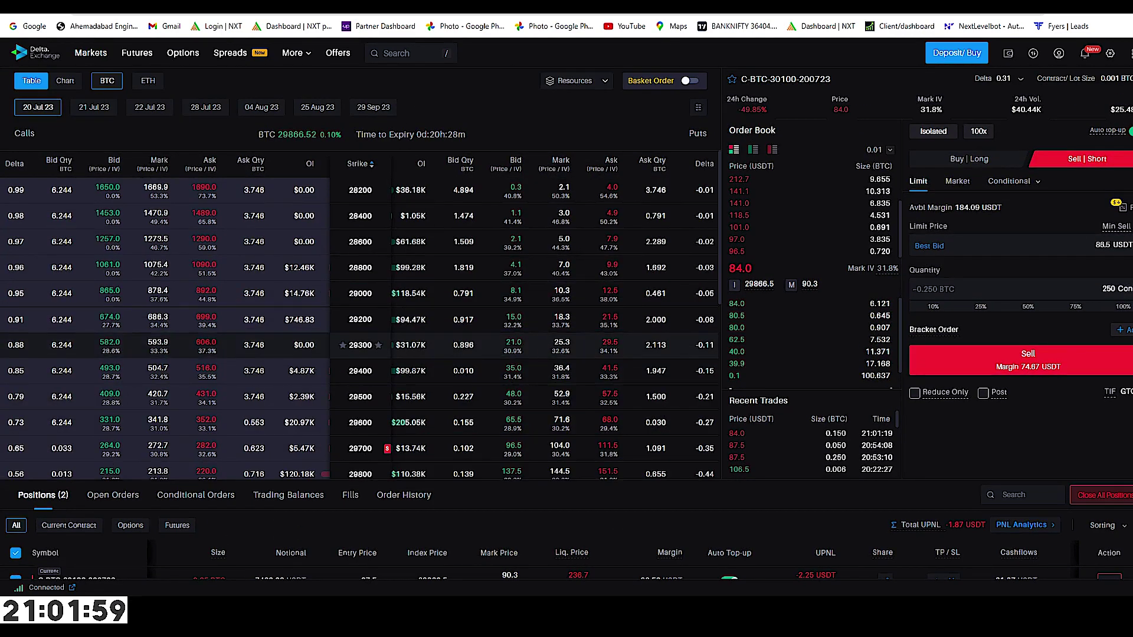
key(ctrl+Tab)
scroll(450, 245, up, 20)
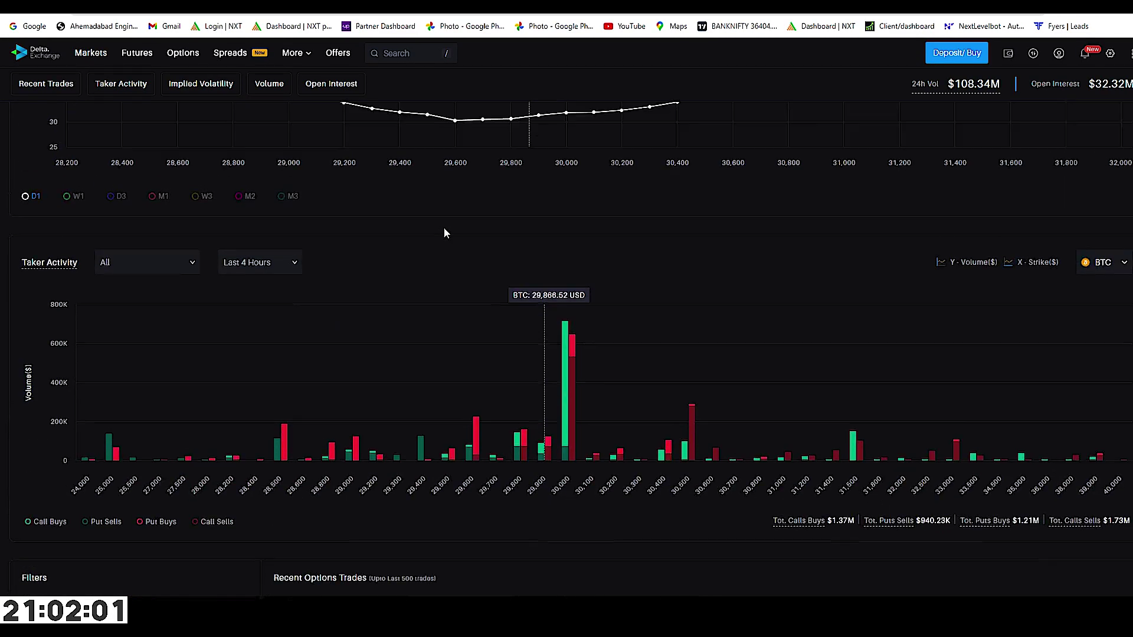
scroll(445, 233, up, 5)
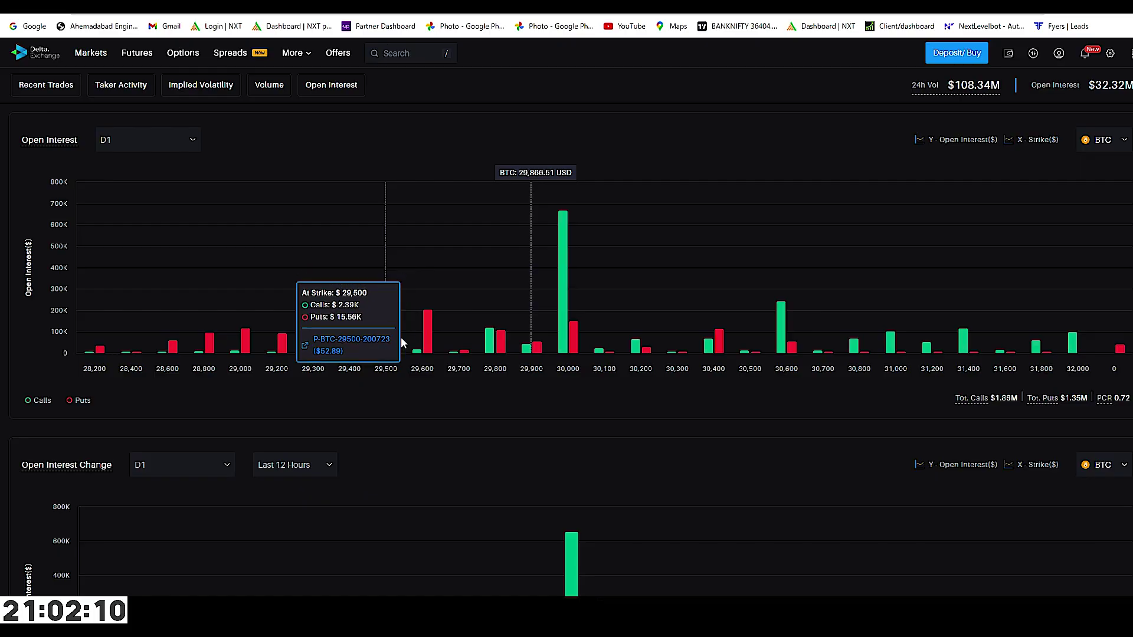
scroll(419, 325, down, 6)
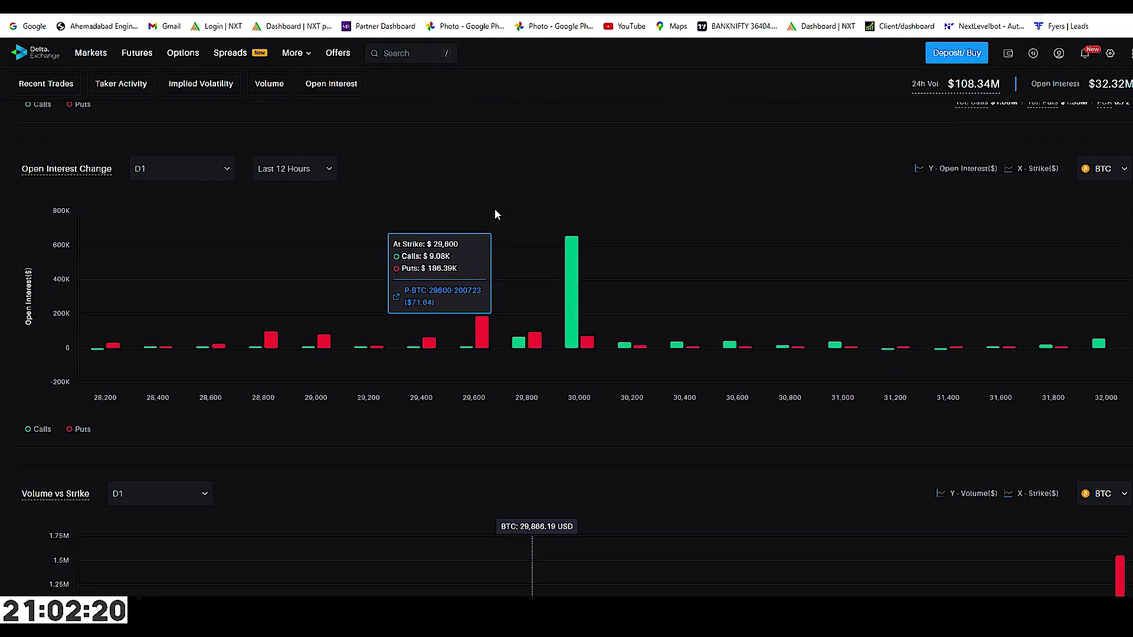
scroll(763, 80, down, 3)
scroll(452, 204, up, 2)
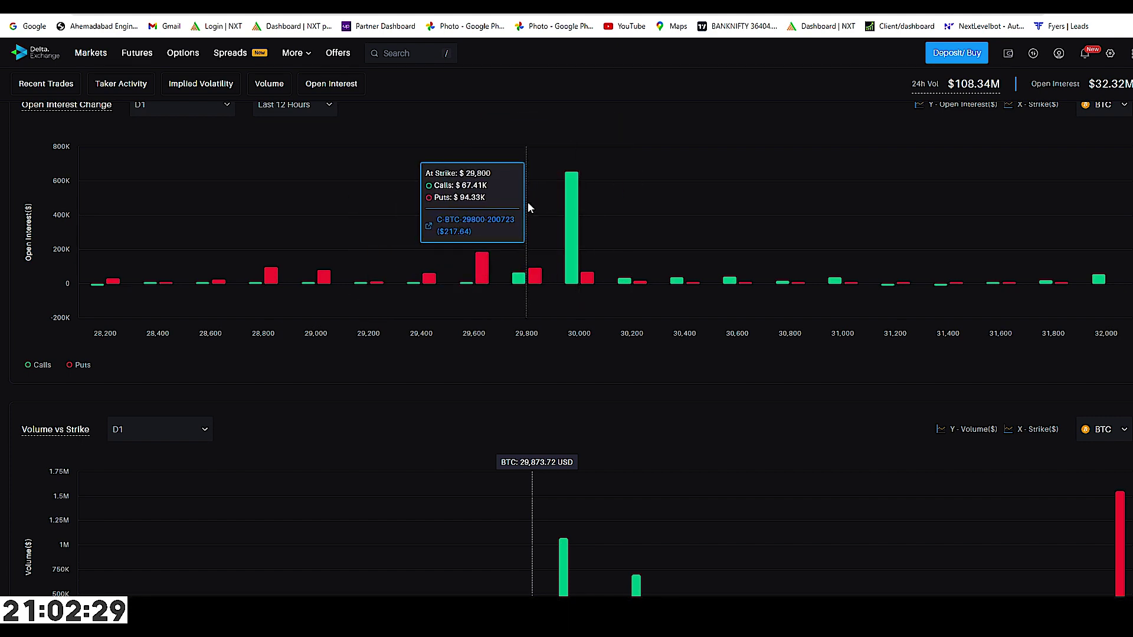
scroll(539, 257, down, 10)
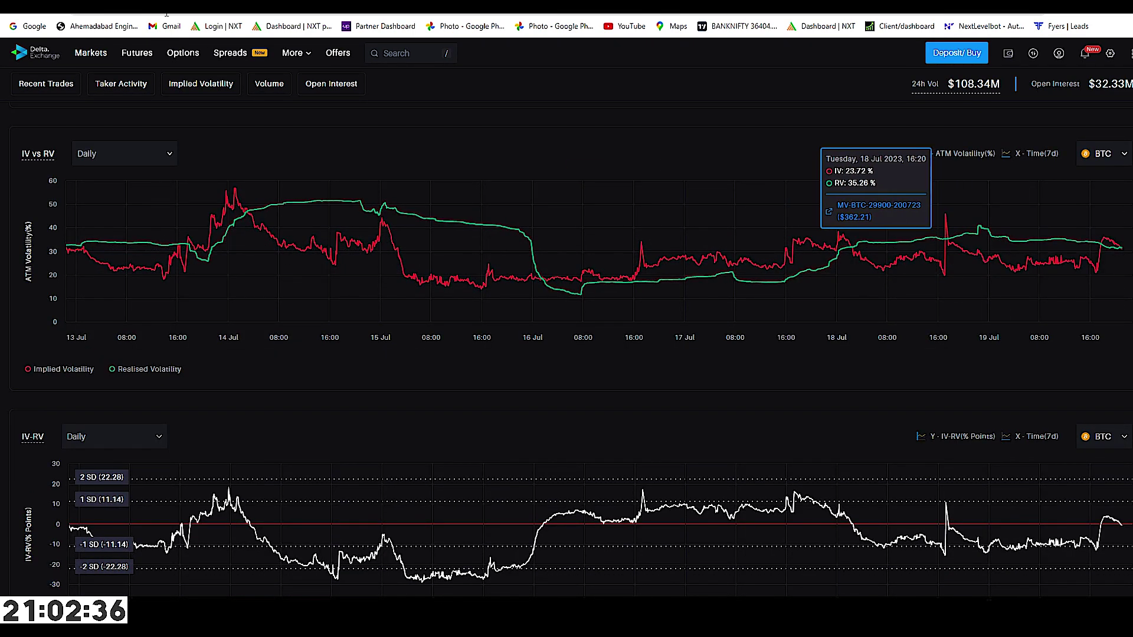
key(alt+Left)
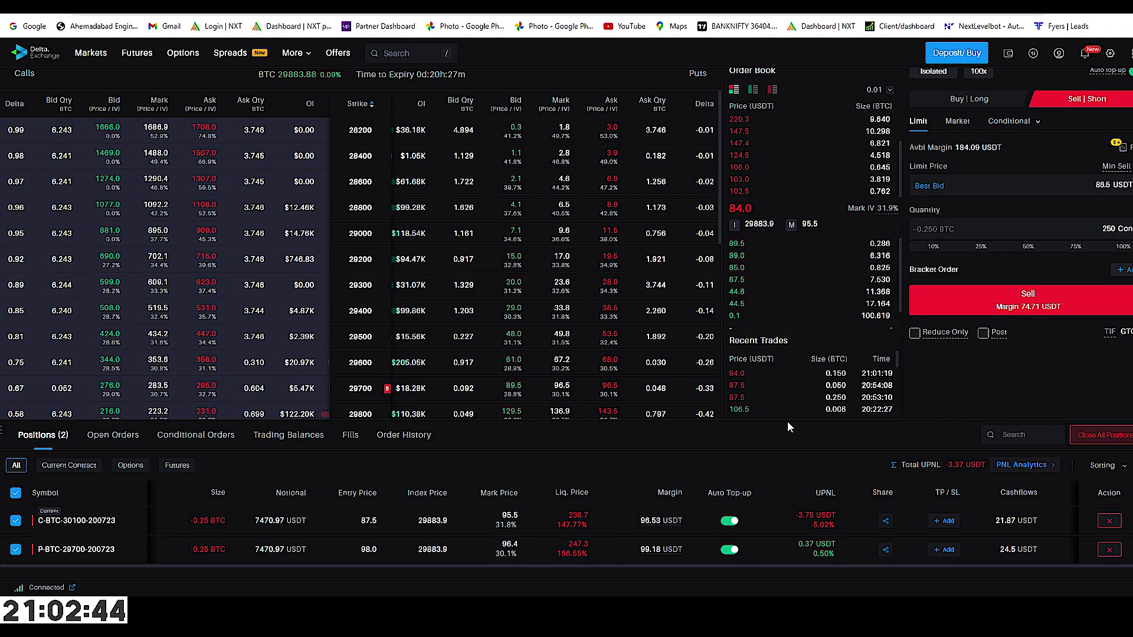
Step: Check the trading wallet's account equity and available margin against the UPNL of the two open option positions
scroll(788, 402, up, 2)
mouse_move(1006, 57)
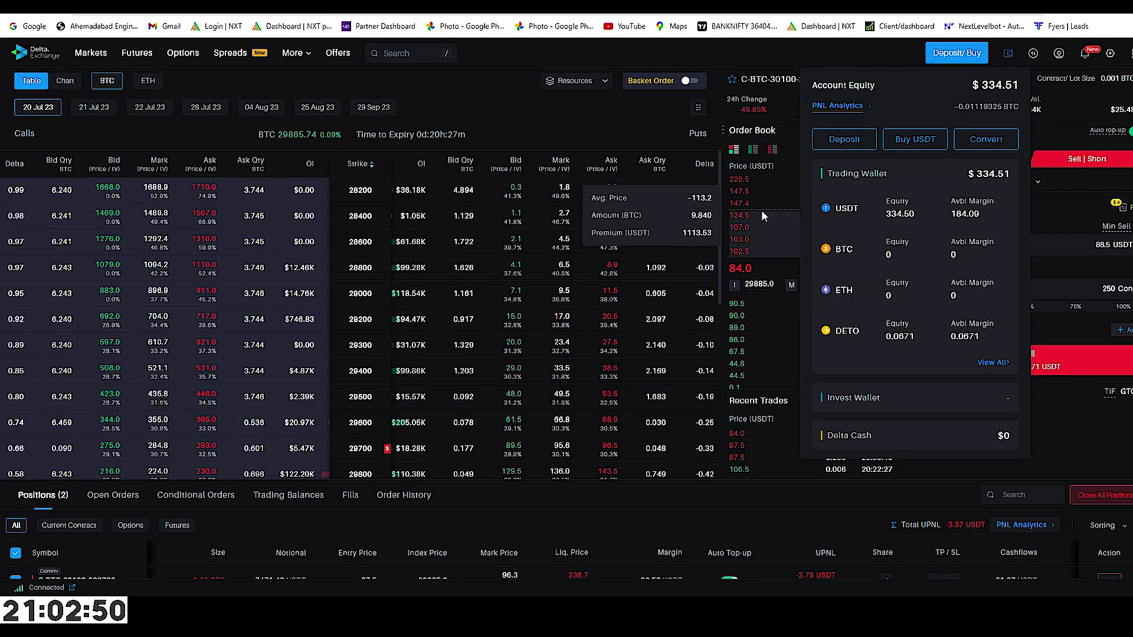
click(633, 127)
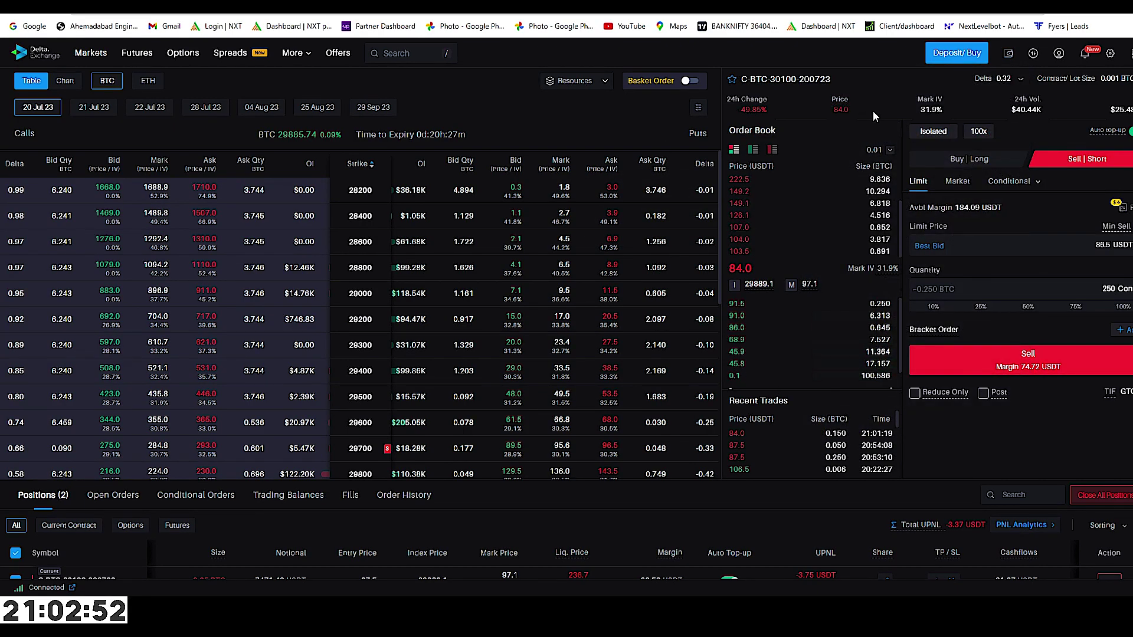
scroll(679, 380, down, 2)
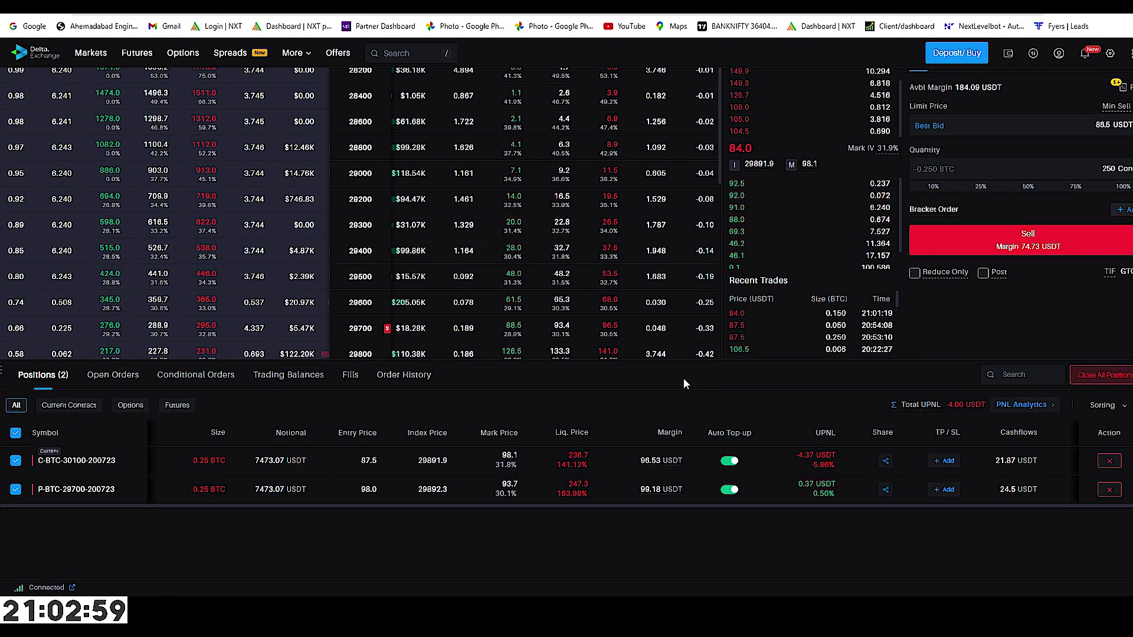
click(1009, 53)
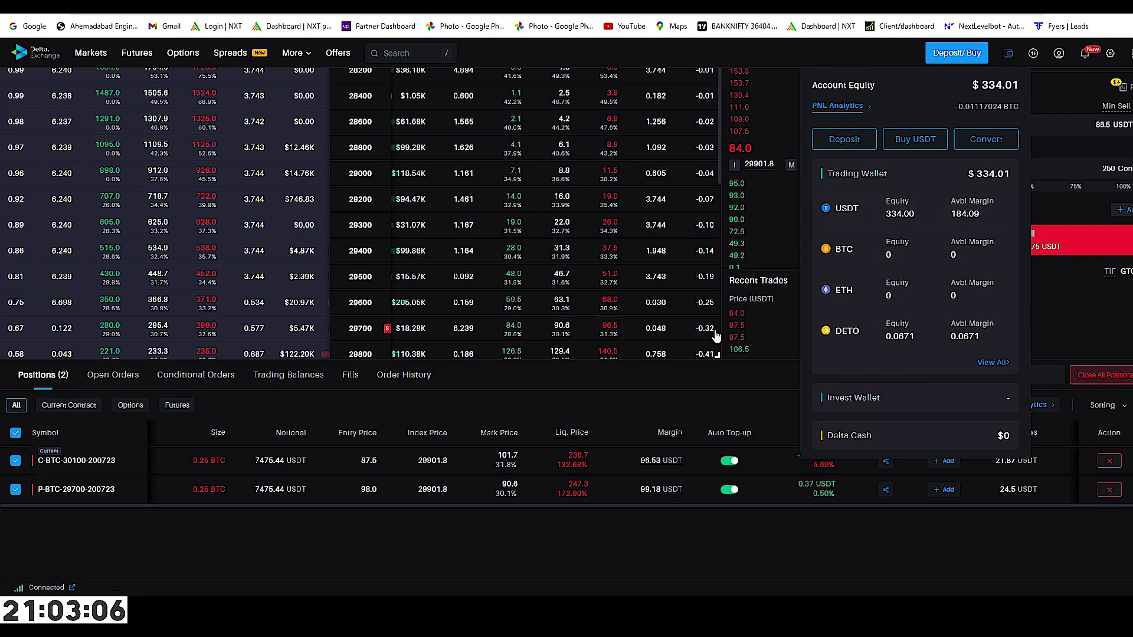
click(694, 374)
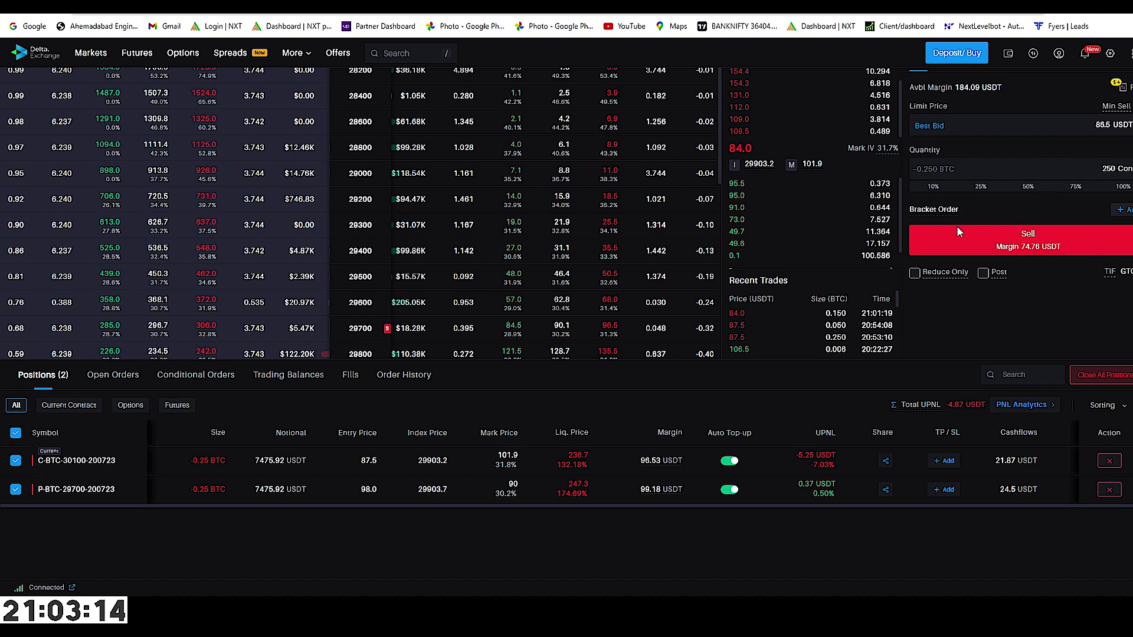
scroll(956, 403, up, 2)
click(1008, 53)
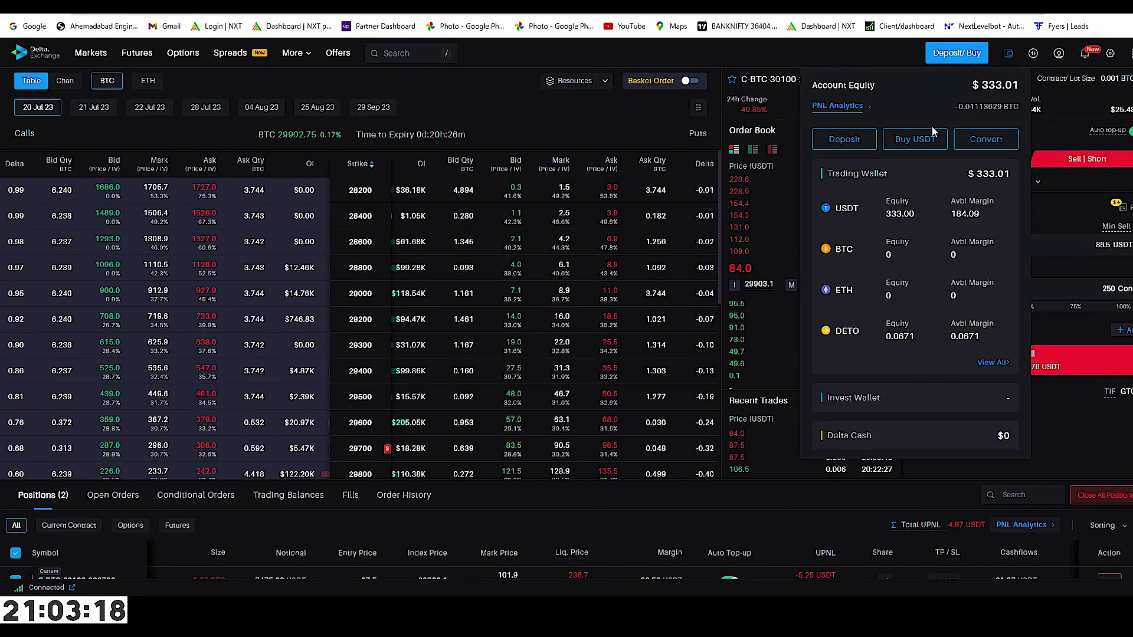
click(512, 48)
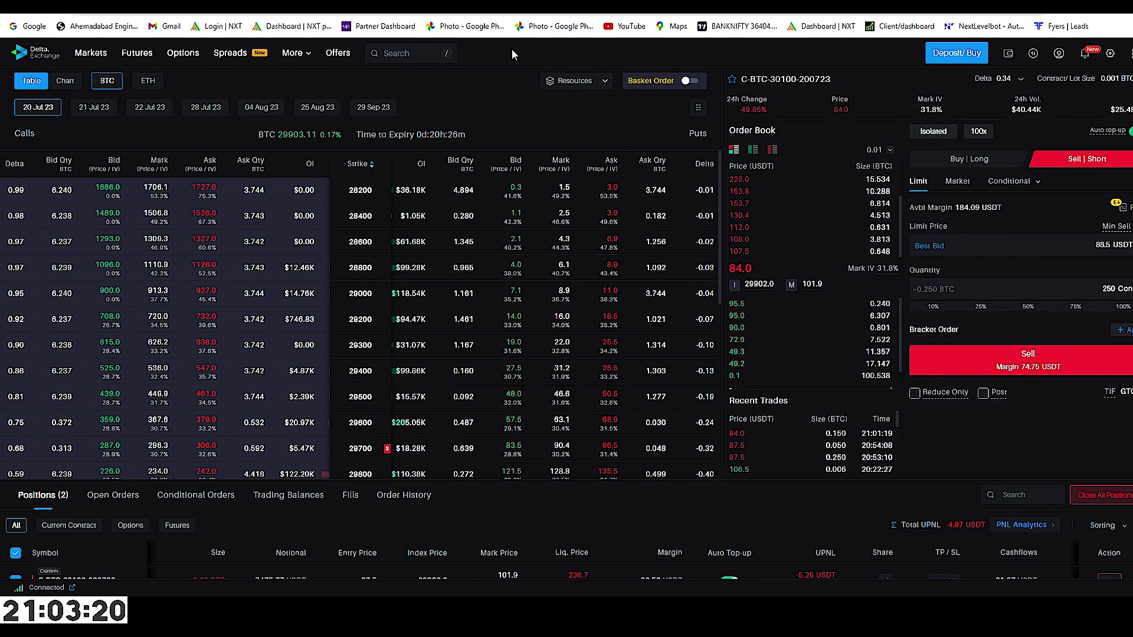
scroll(742, 507, down, 2)
scroll(742, 509, down, 1)
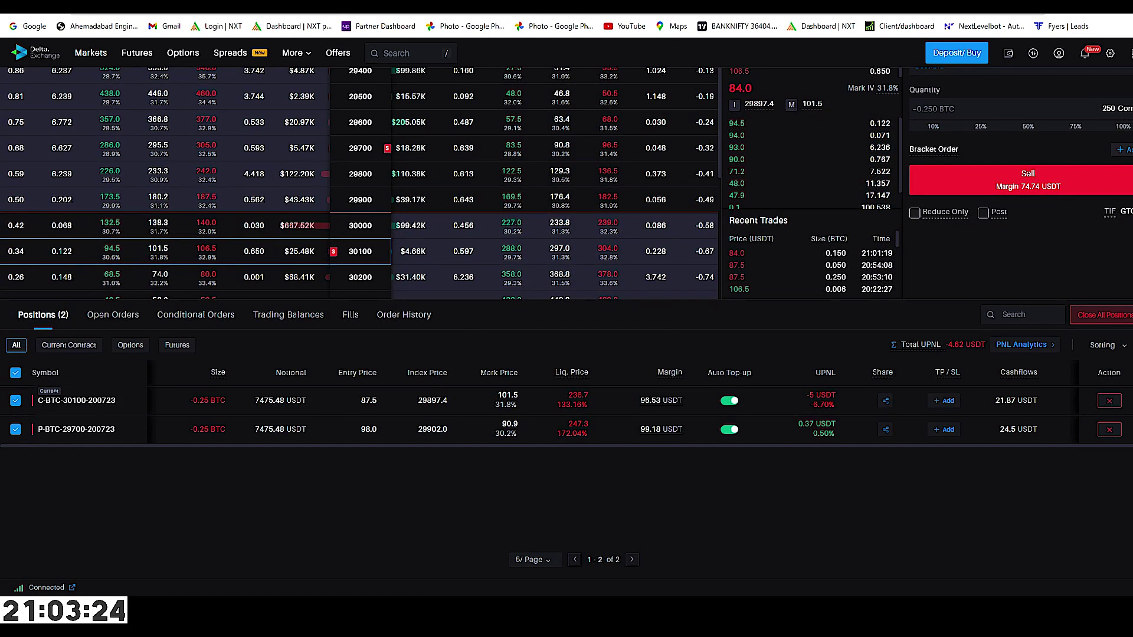
Step: Examine the 1-minute BTCUSDT chart with a wider price range, and go back to the options positions
key(ctrl+Tab)
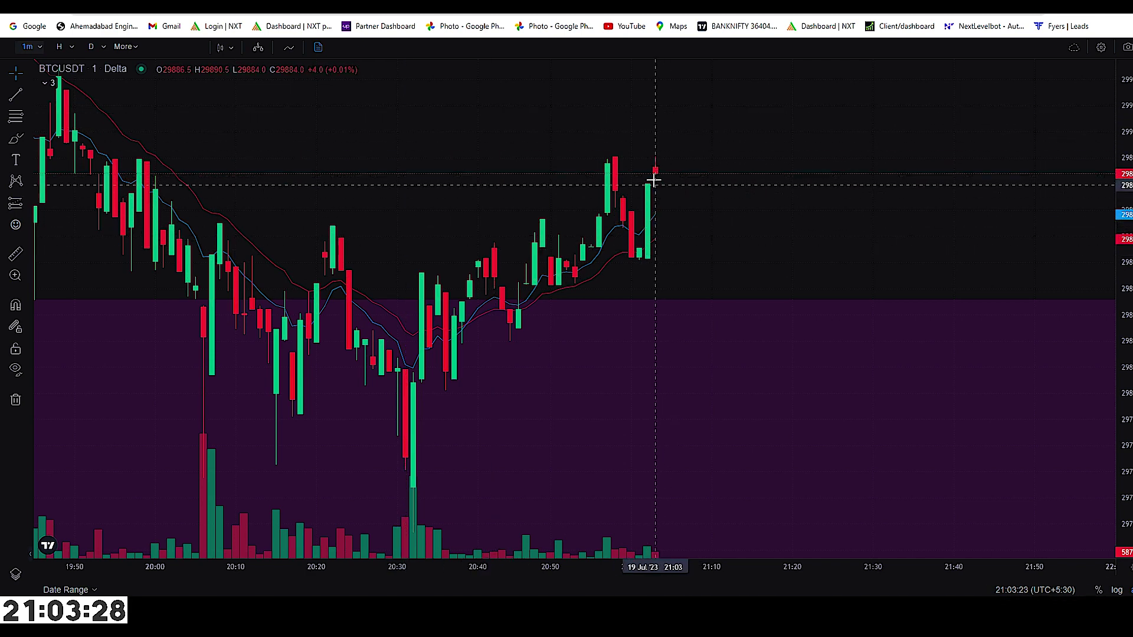
scroll(580, 145, up, 2)
scroll(718, 246, down, 5)
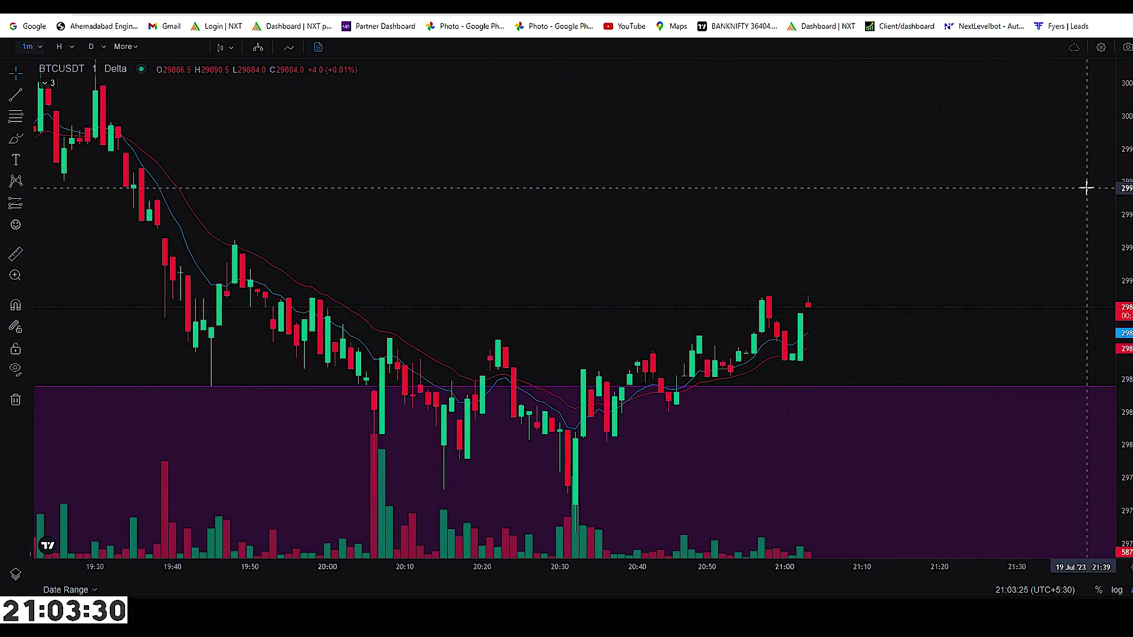
drag(1126, 218, 862, 266)
scroll(743, 307, up, 1)
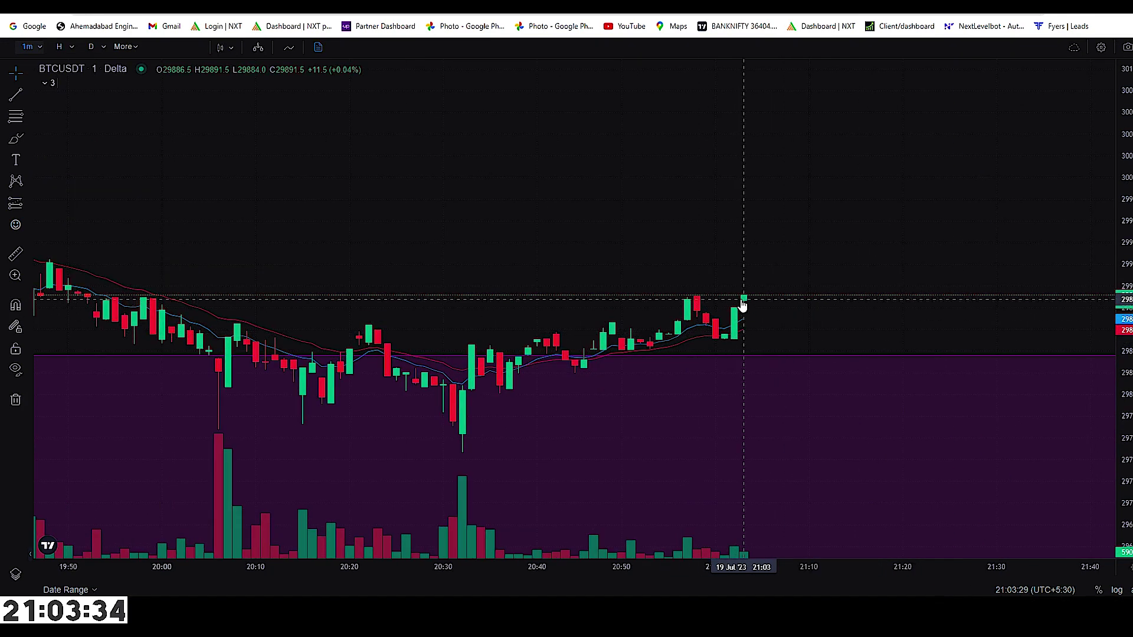
scroll(820, 258, down, 2)
scroll(590, 166, up, 1)
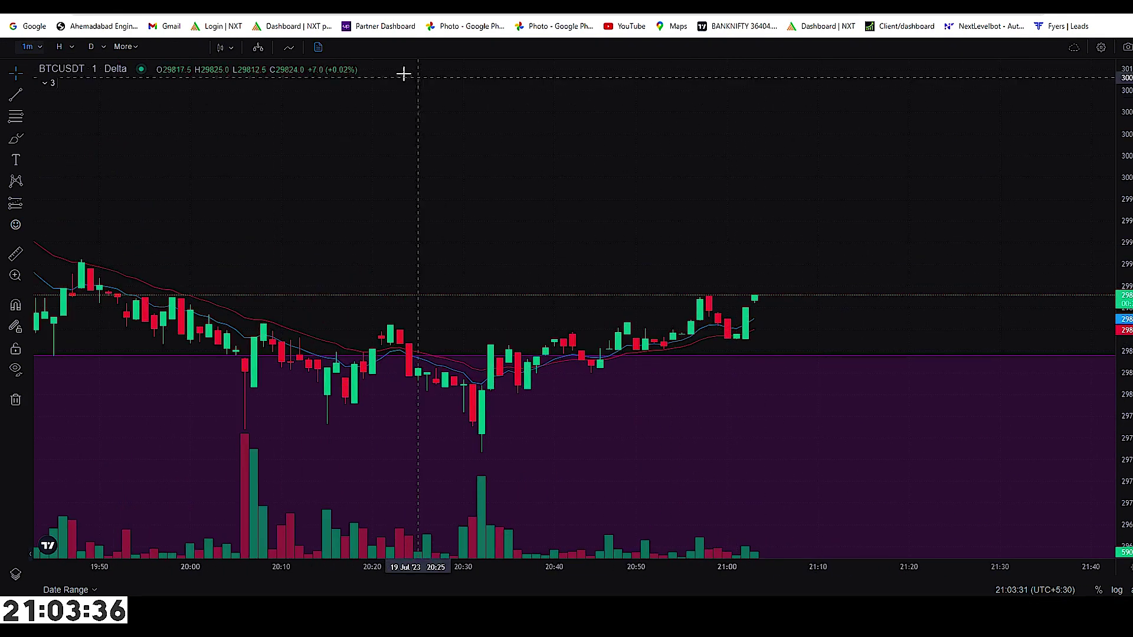
key(Escape)
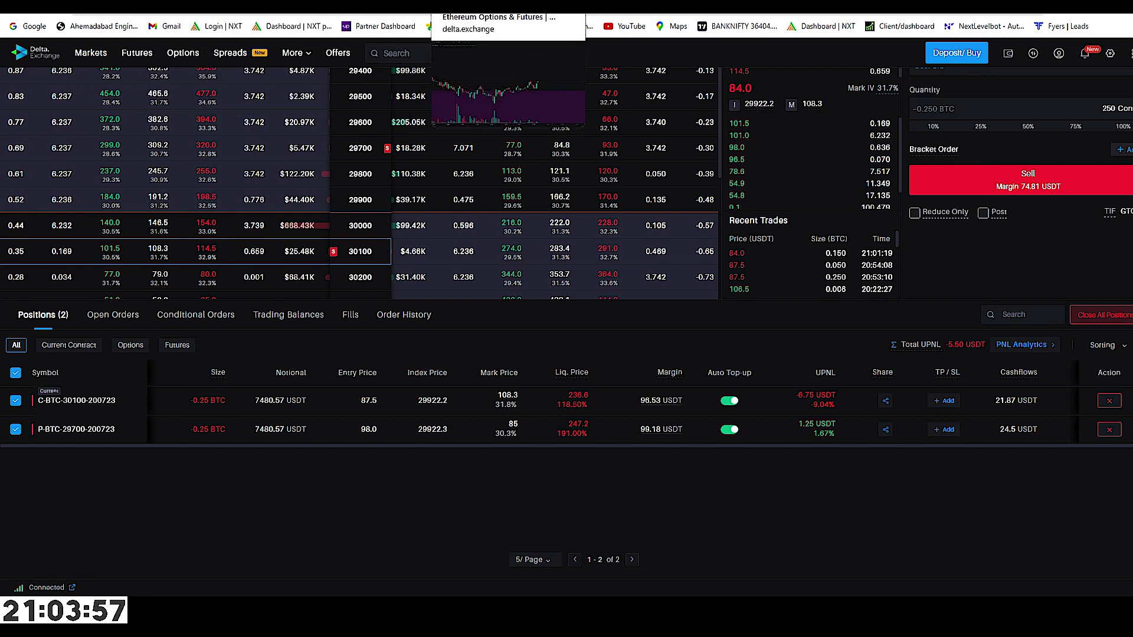
Step: Recheck the latest 1-minute BTCUSDT candles against the past two hours, and return to the open positions
click(466, 6)
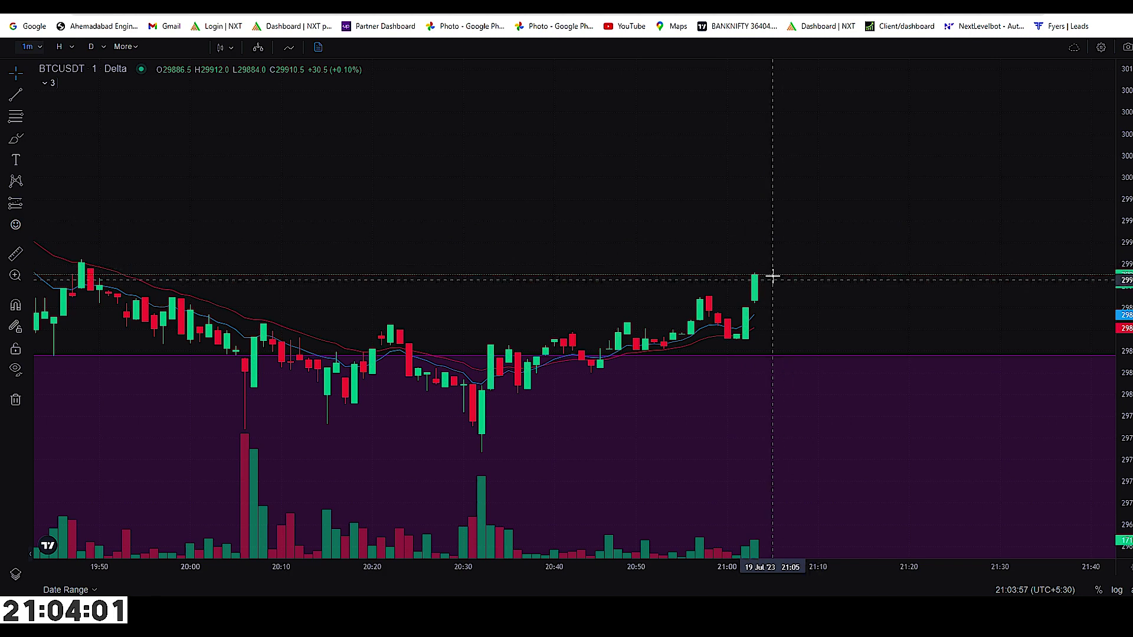
scroll(774, 181, down, 5)
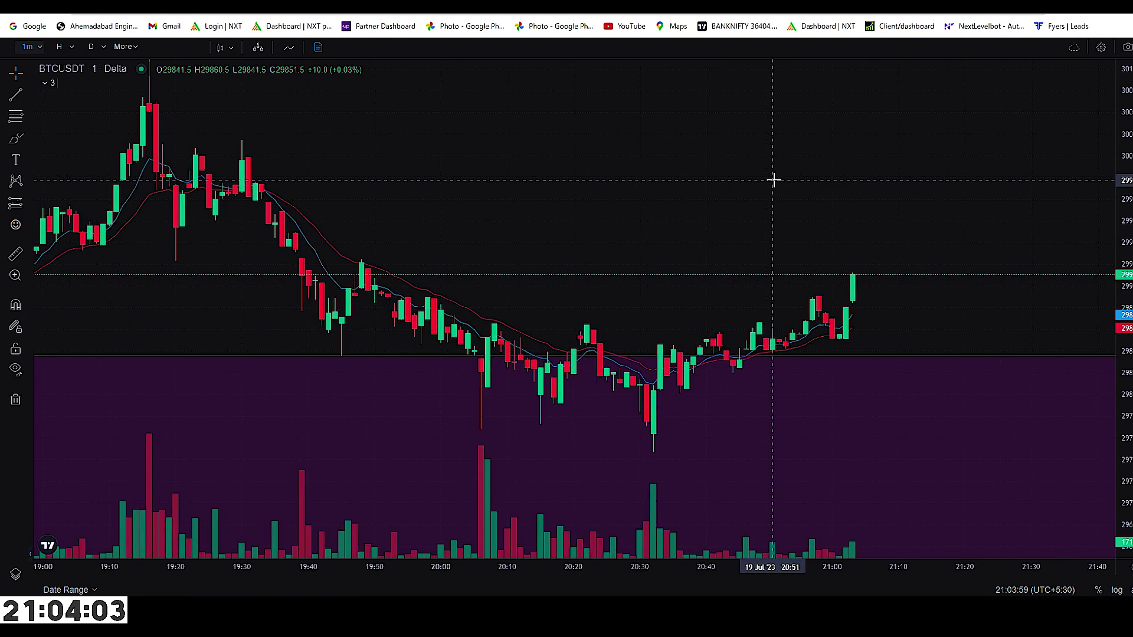
scroll(845, 173, up, 3)
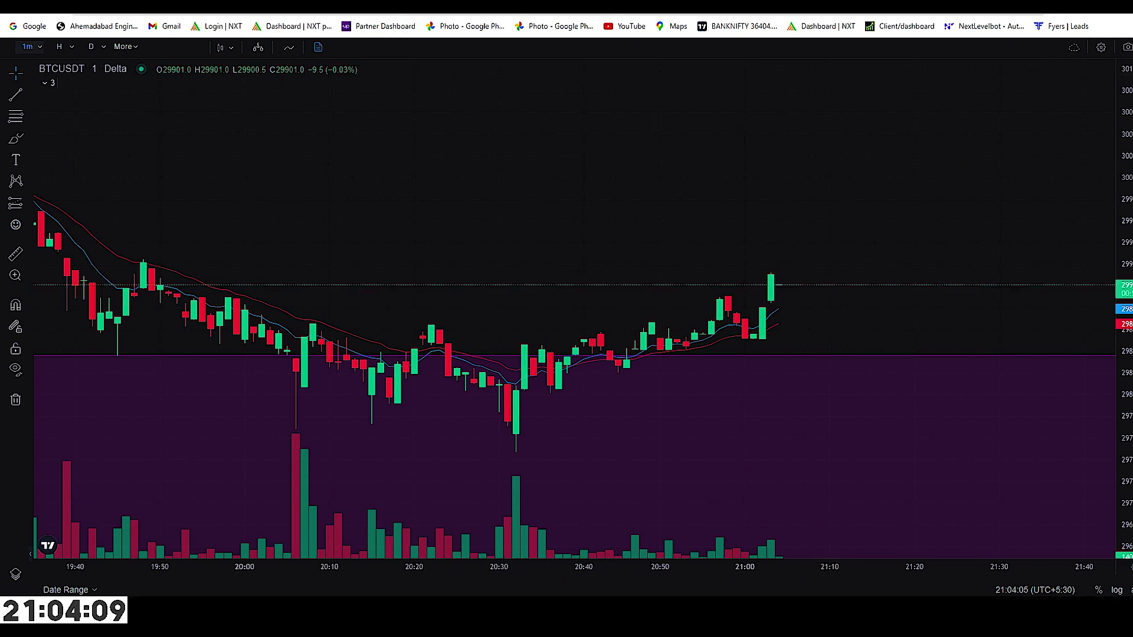
key(Escape)
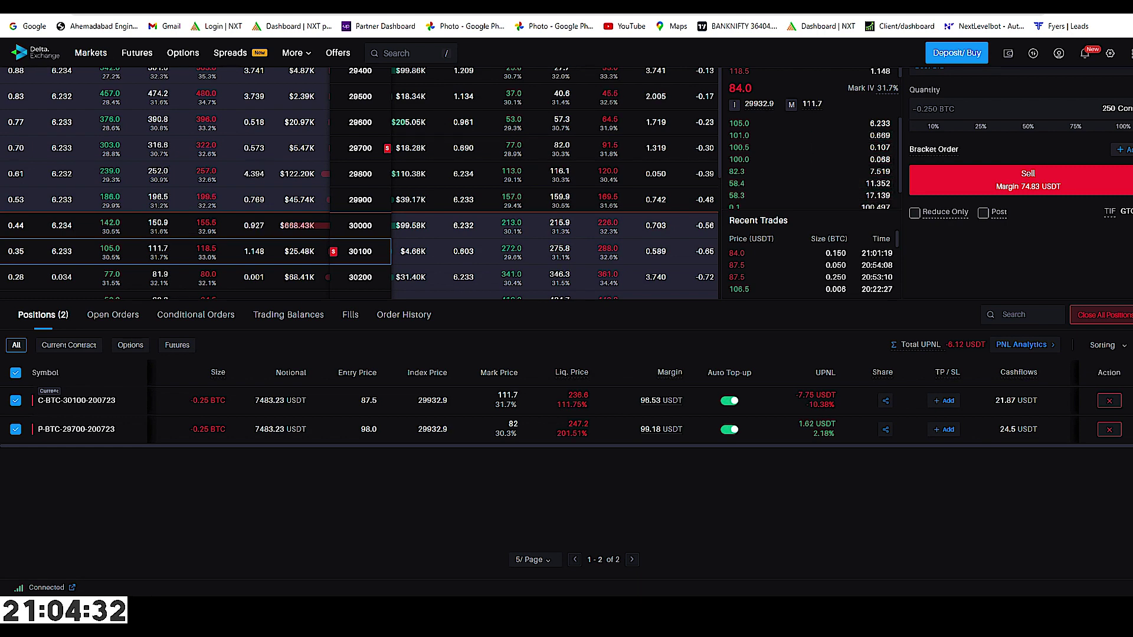
Step: Review the BTCUSDT price action since about 17:45 relative to the shaded zone, and return to the positions list
key(ctrl+Tab)
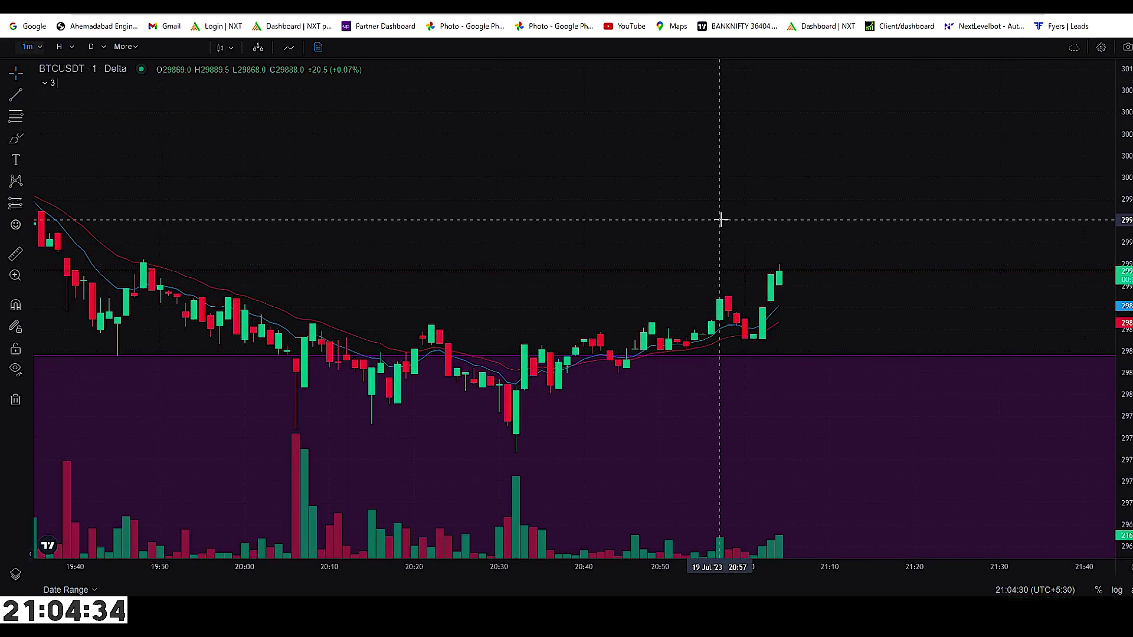
scroll(722, 220, up, 4)
scroll(765, 212, up, 2)
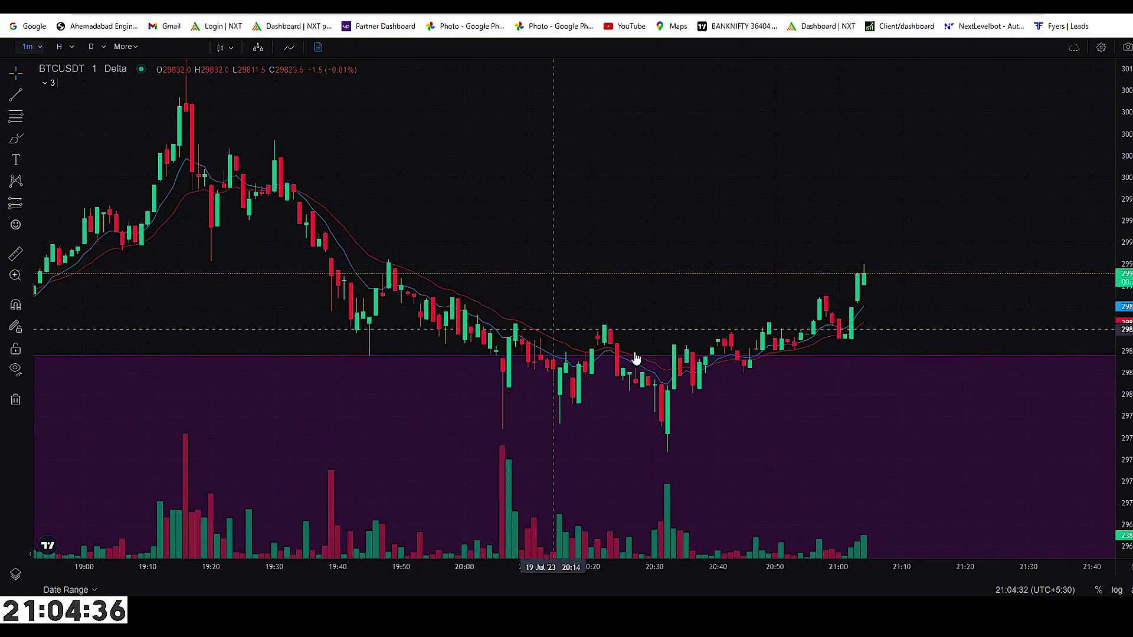
scroll(862, 242, up, 3)
scroll(885, 227, down, 4)
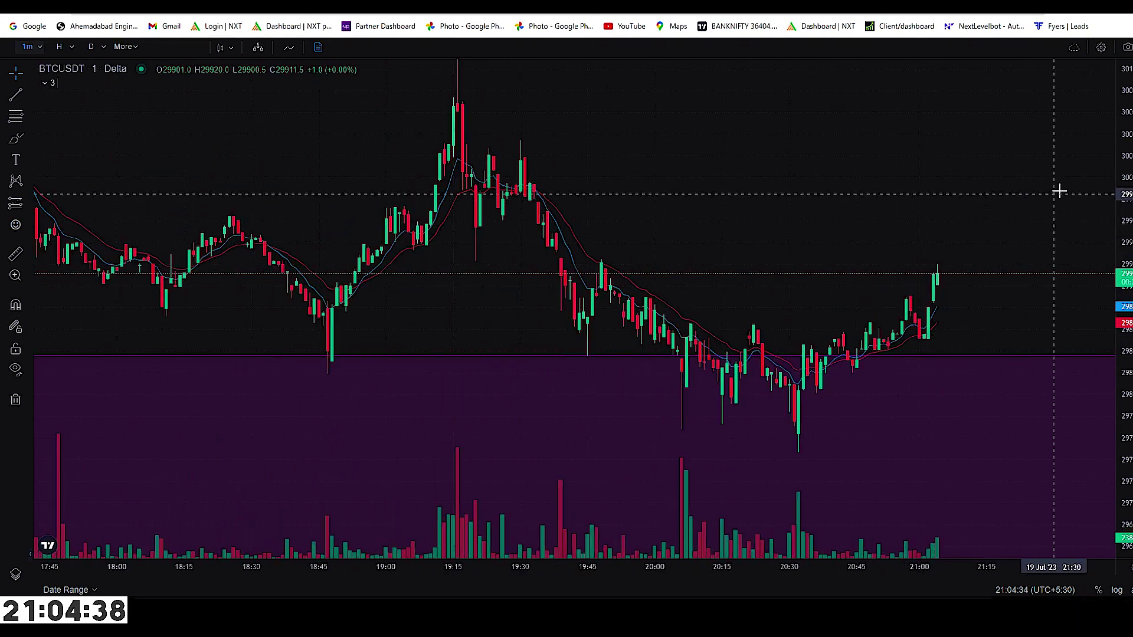
scroll(877, 253, right, 5)
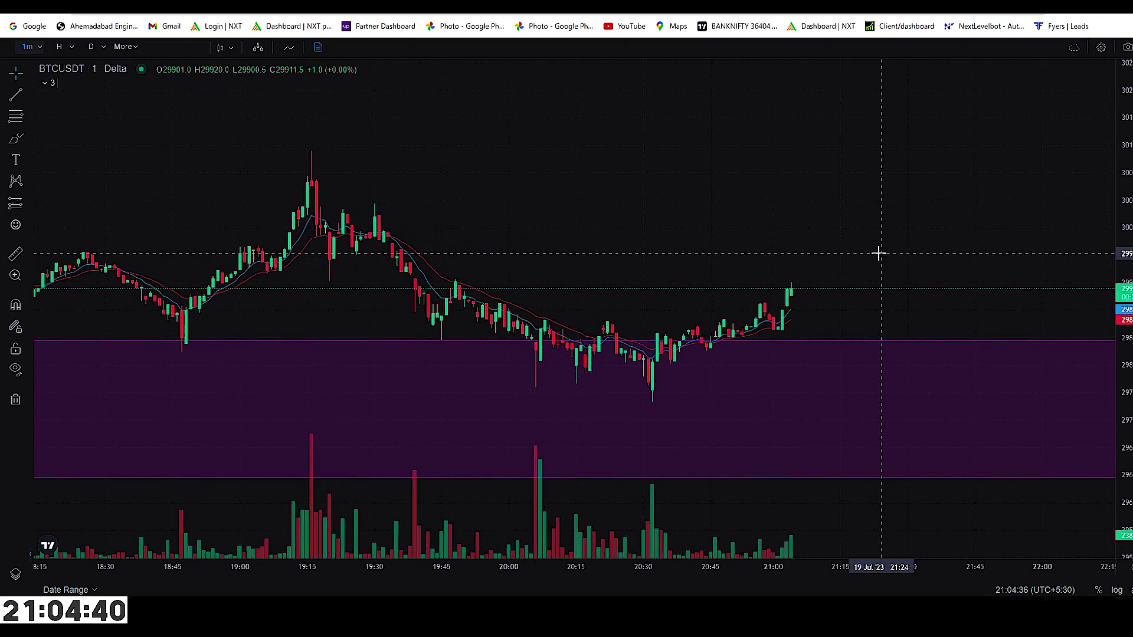
scroll(879, 254, left, 2)
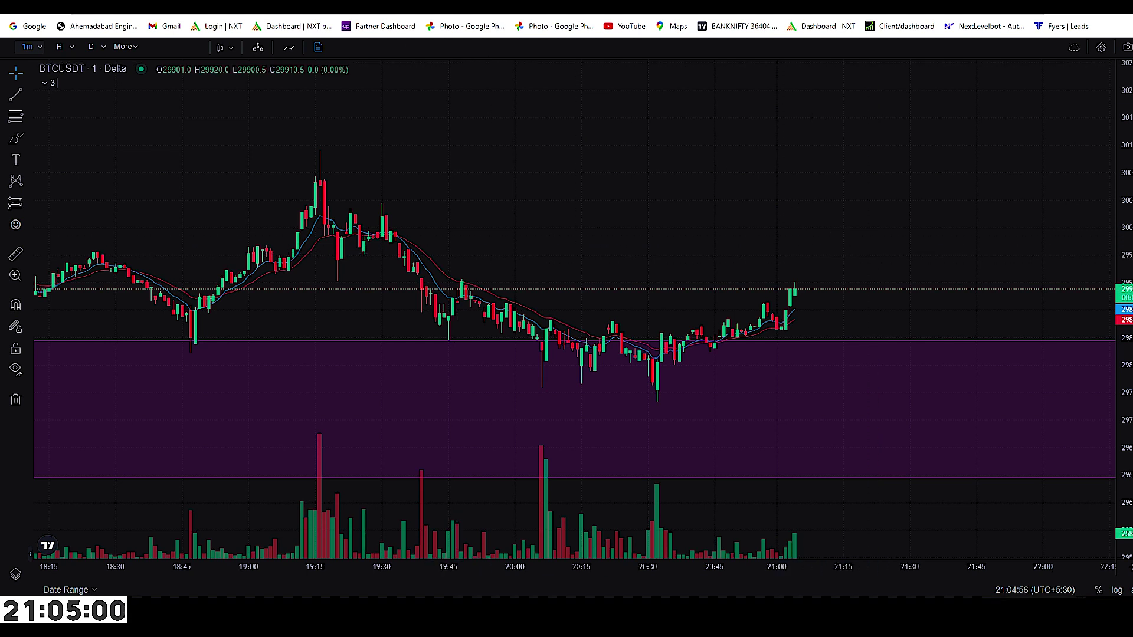
key(ctrl+Tab)
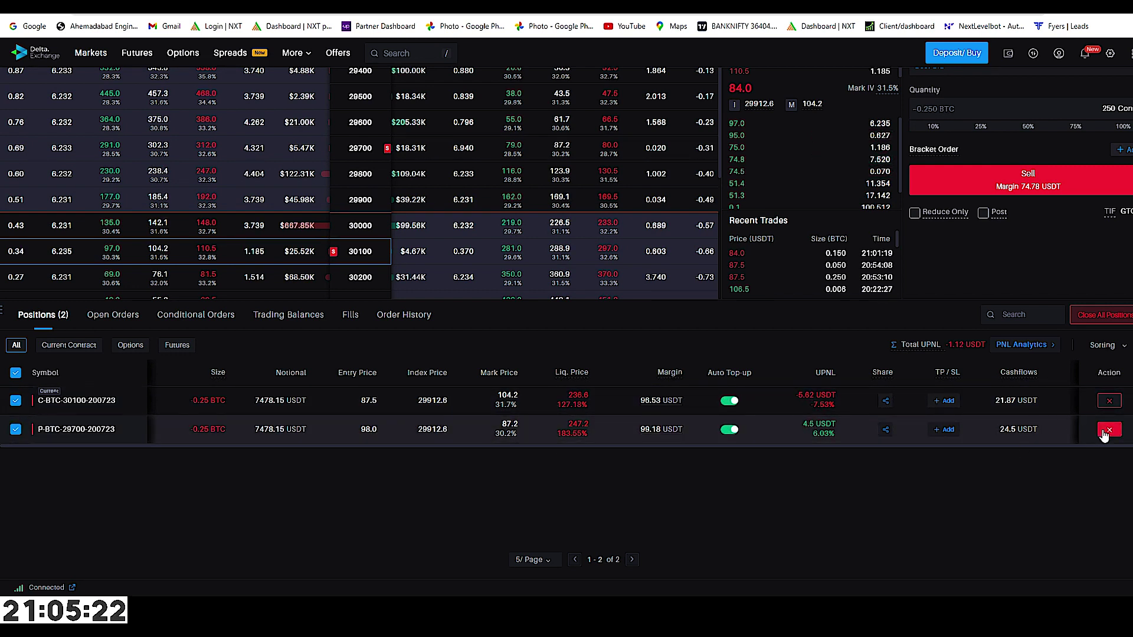
Step: Open a bracket order for the 29700 put position and set its take-profit trigger price to 10 and limit price to 15 USDT
click(945, 431)
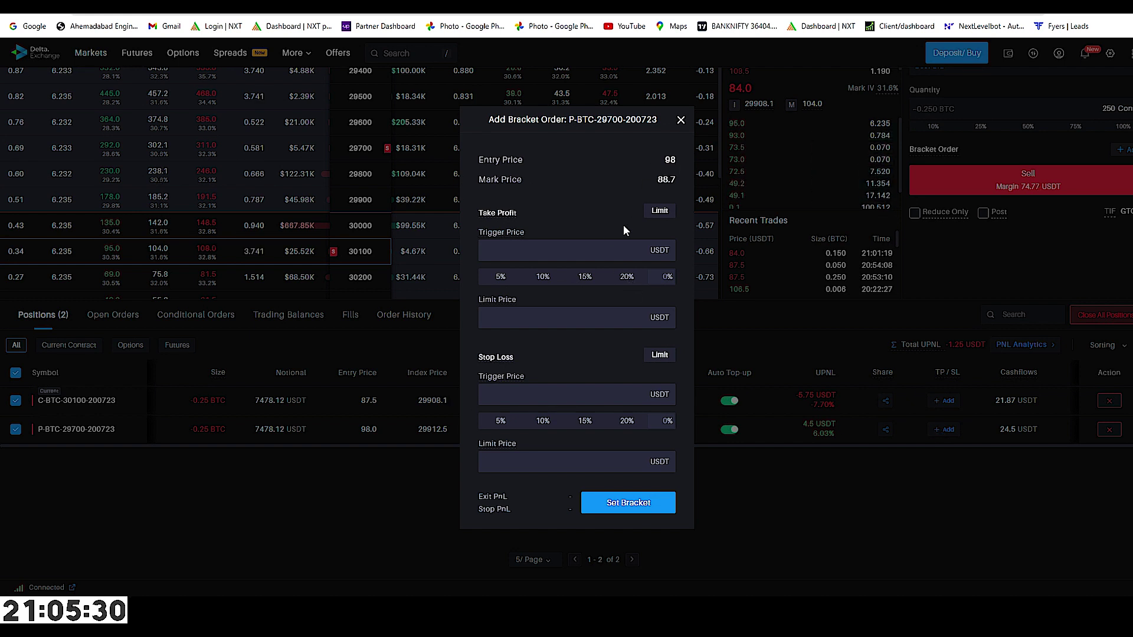
click(594, 251)
text(10)
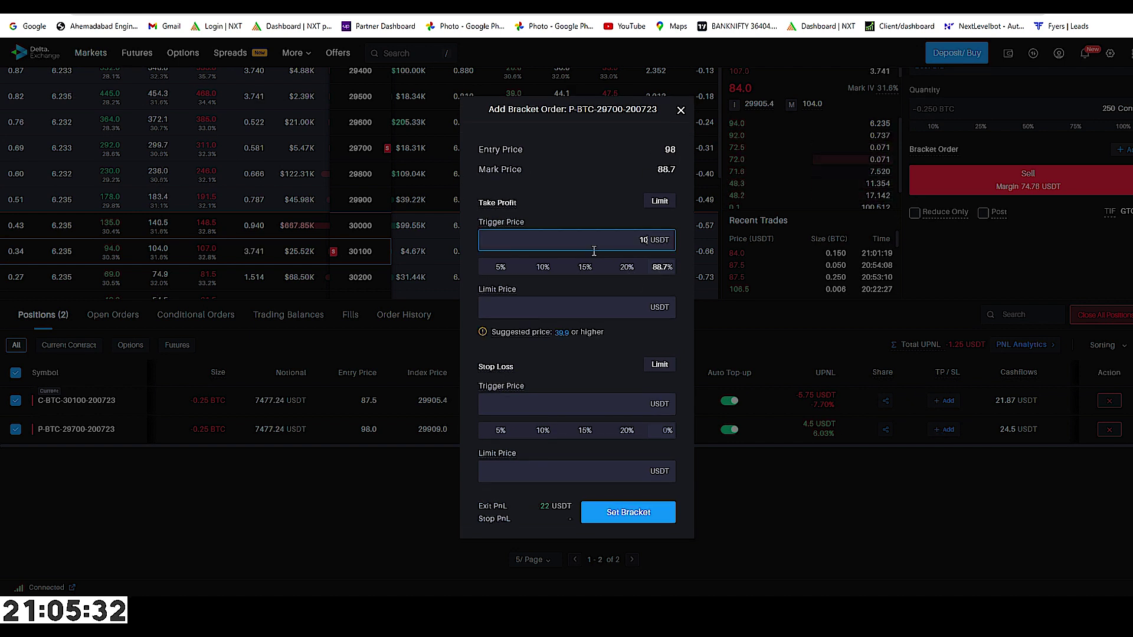
click(569, 301)
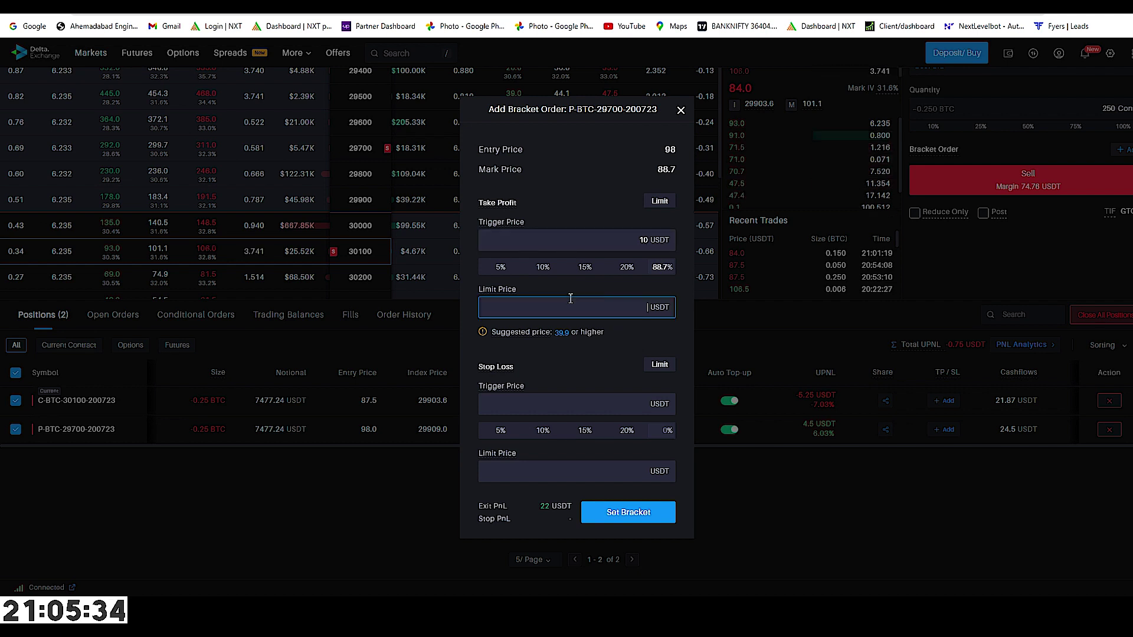
text(15)
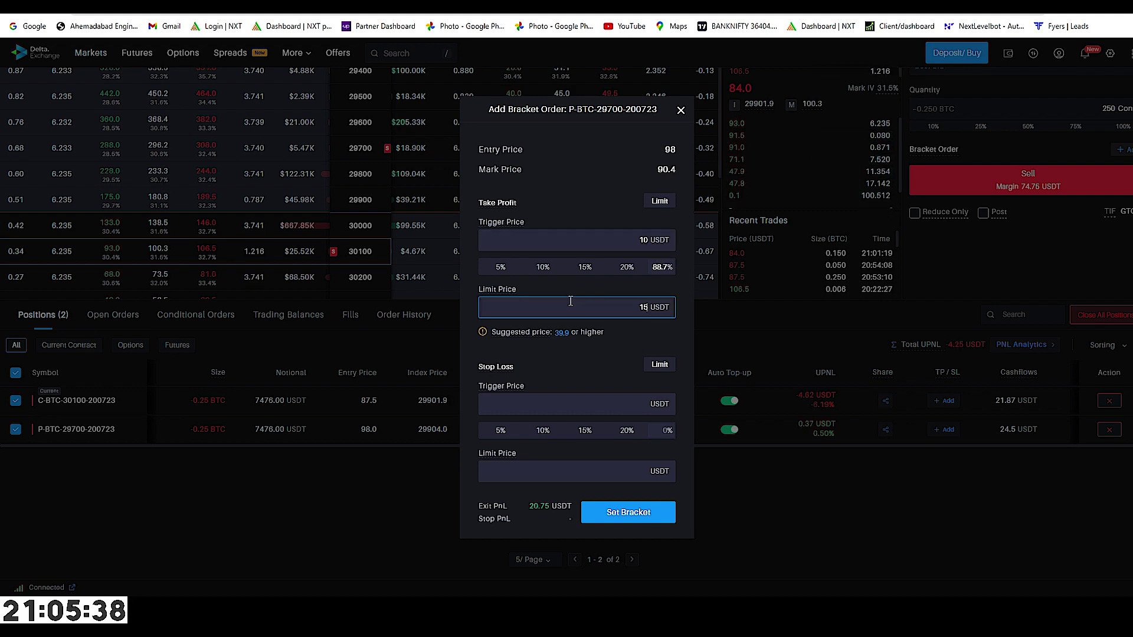
Step: Set the 29700 put's stop-loss trigger price to 198 and limit price to 205 USDT, and submit the bracket order
click(602, 408)
text(198)
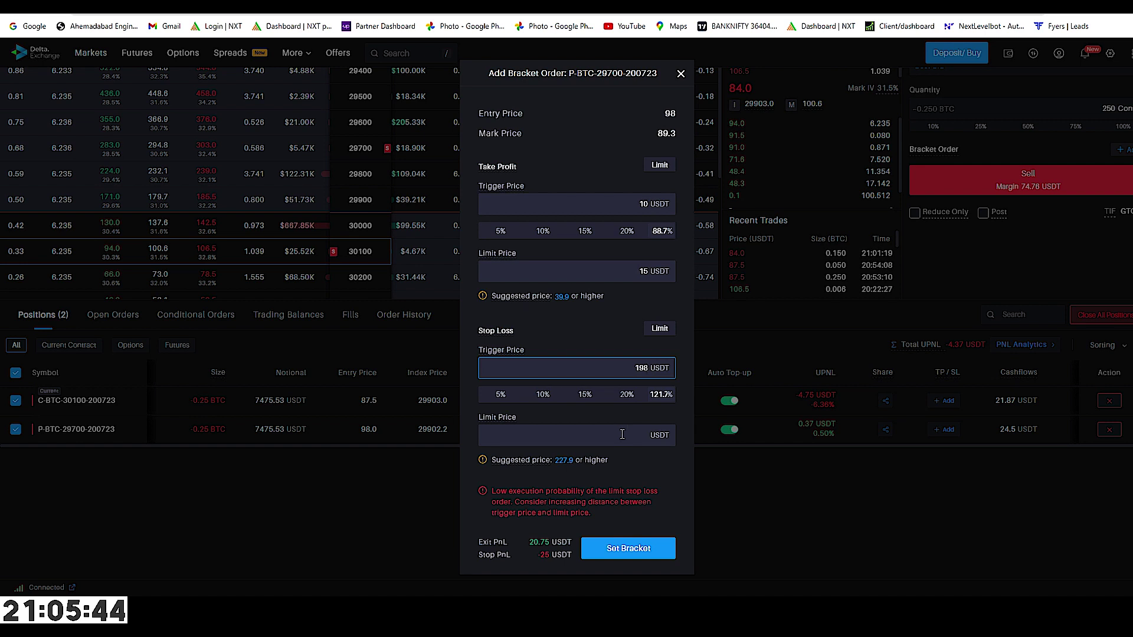
click(622, 435)
text(20)
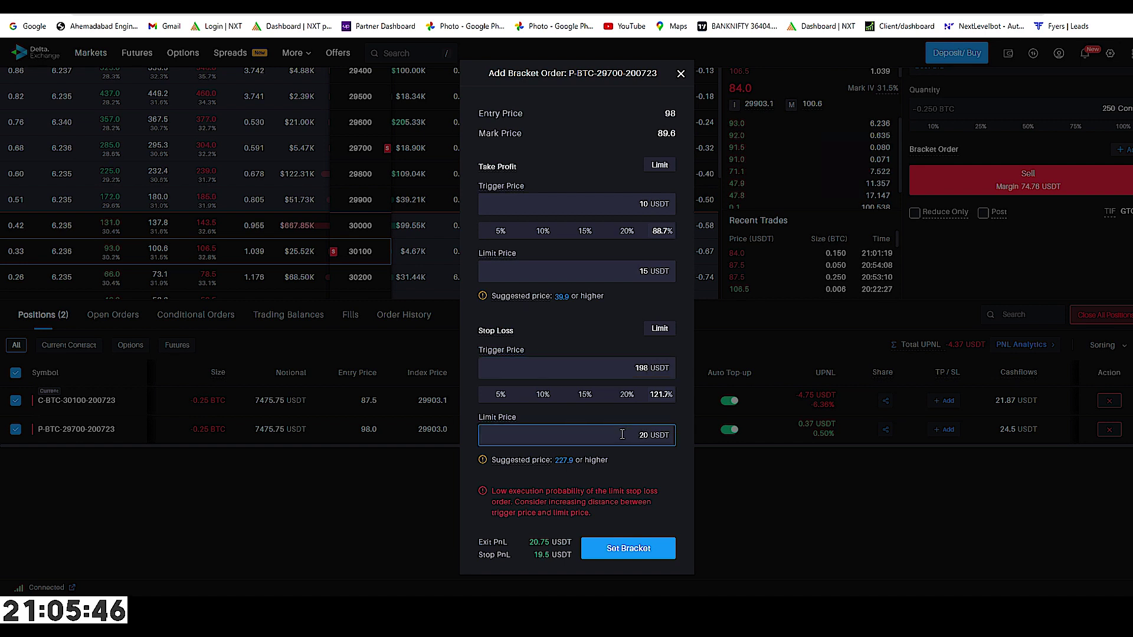
text(5)
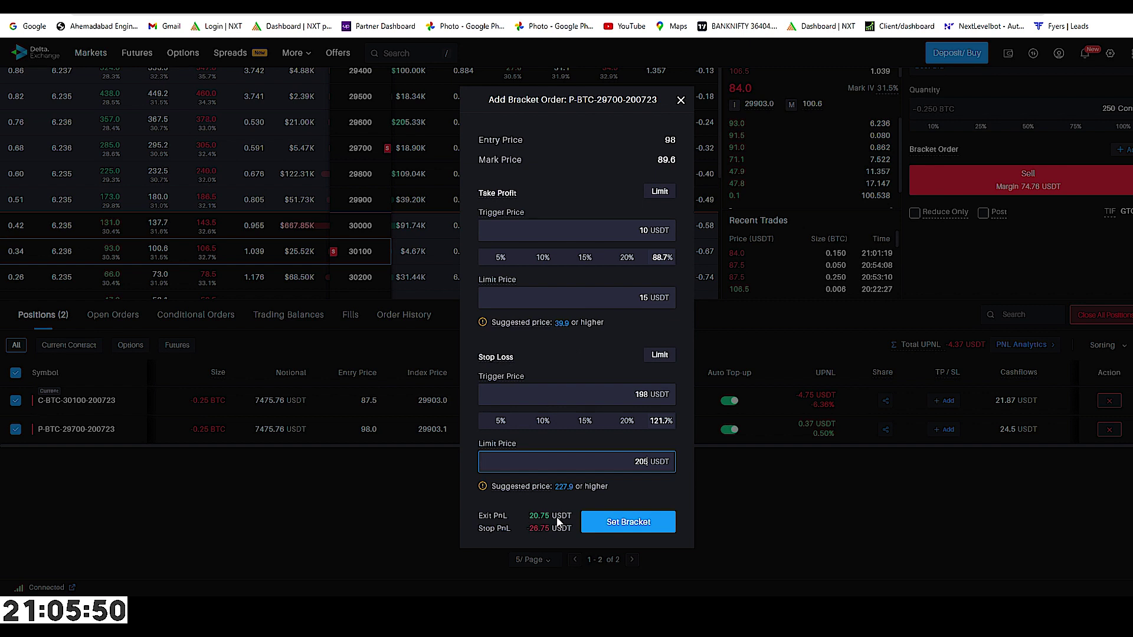
click(618, 522)
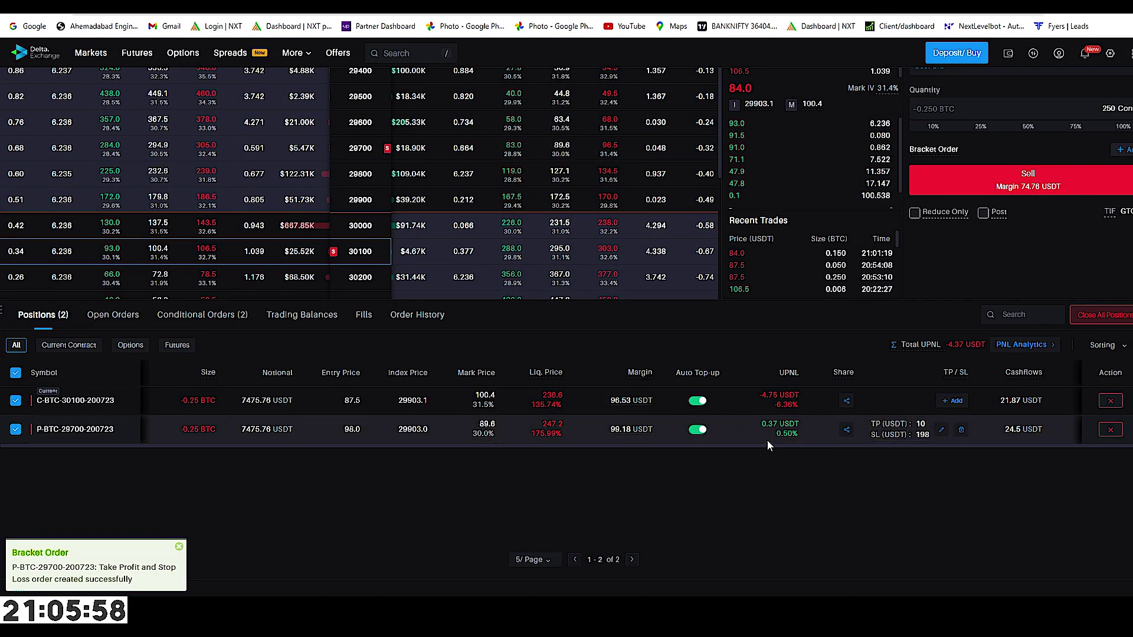
Step: Open a bracket order for the 30100 call position with a take-profit trigger price of 10 and limit price of 15 USDT
click(956, 401)
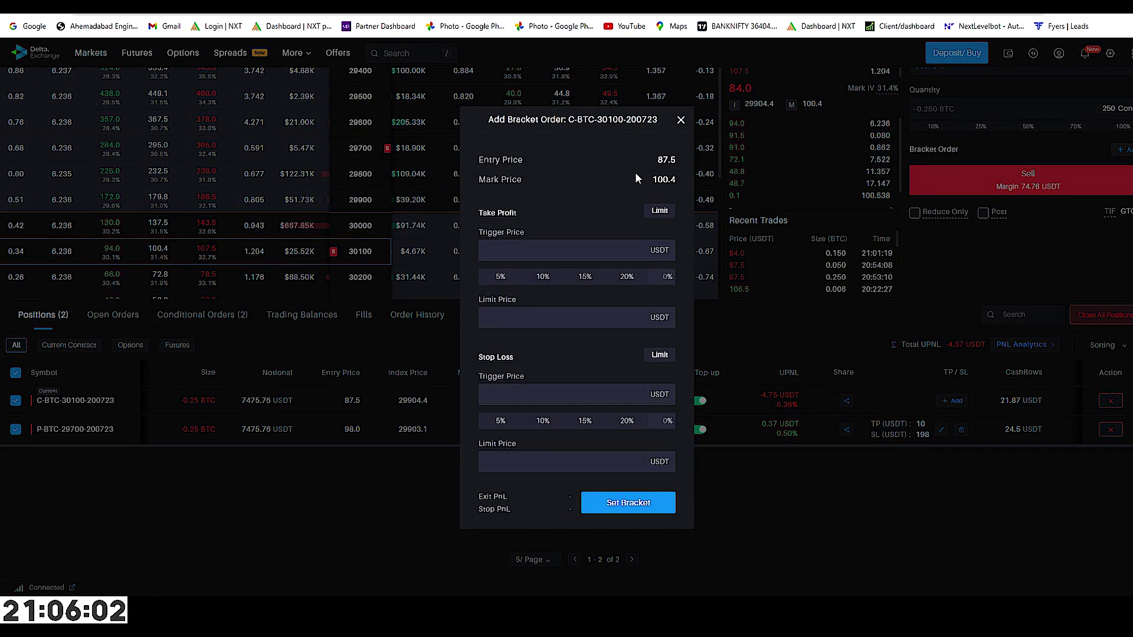
click(598, 243)
text(10)
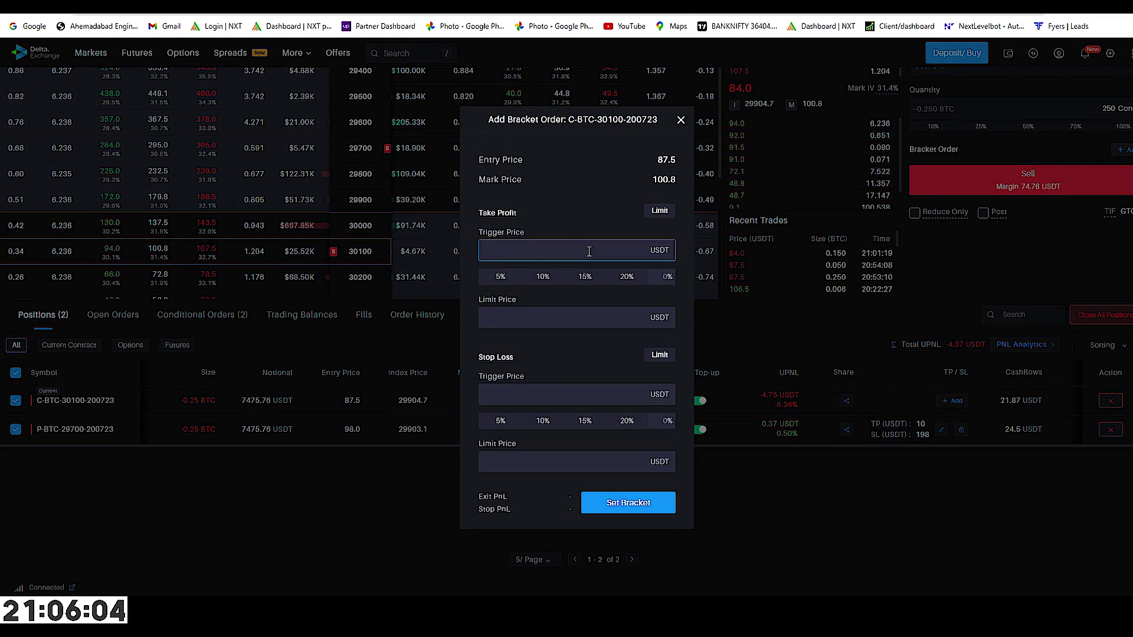
click(565, 299)
text(15)
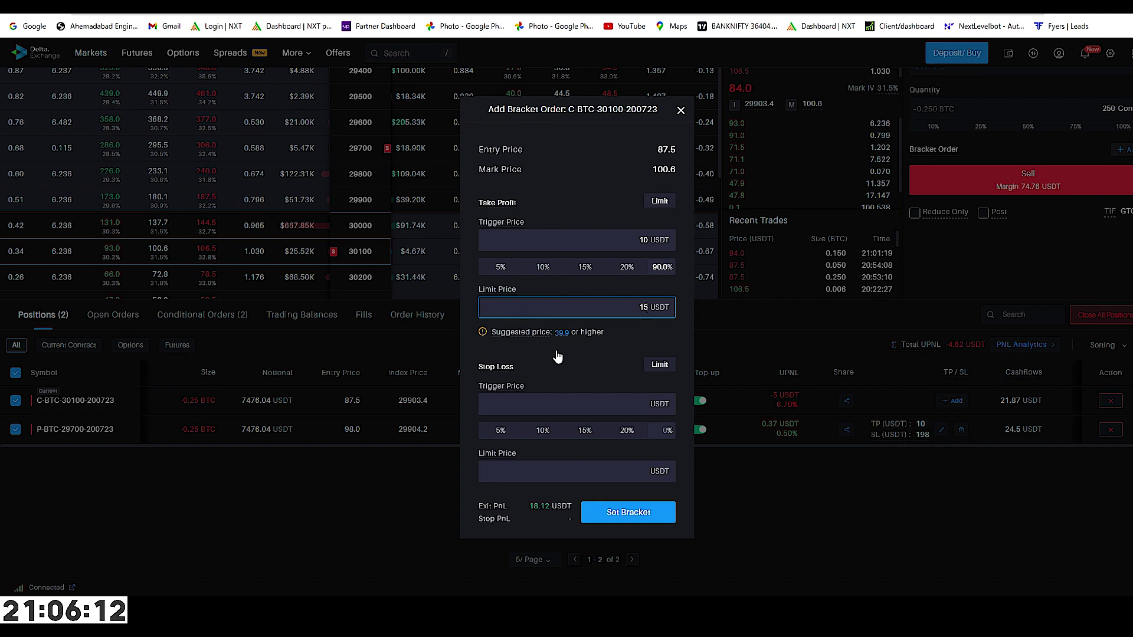
Step: Set the 30100 call's stop-loss trigger price to 198 and limit price to 205 USDT, and submit the bracket order
click(609, 407)
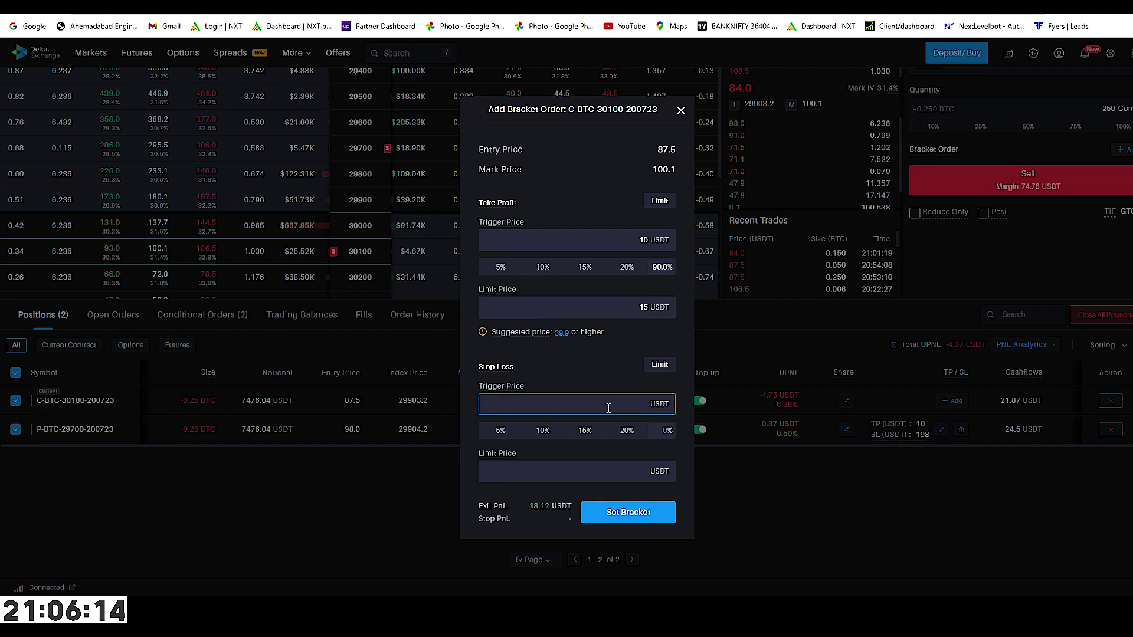
text(198)
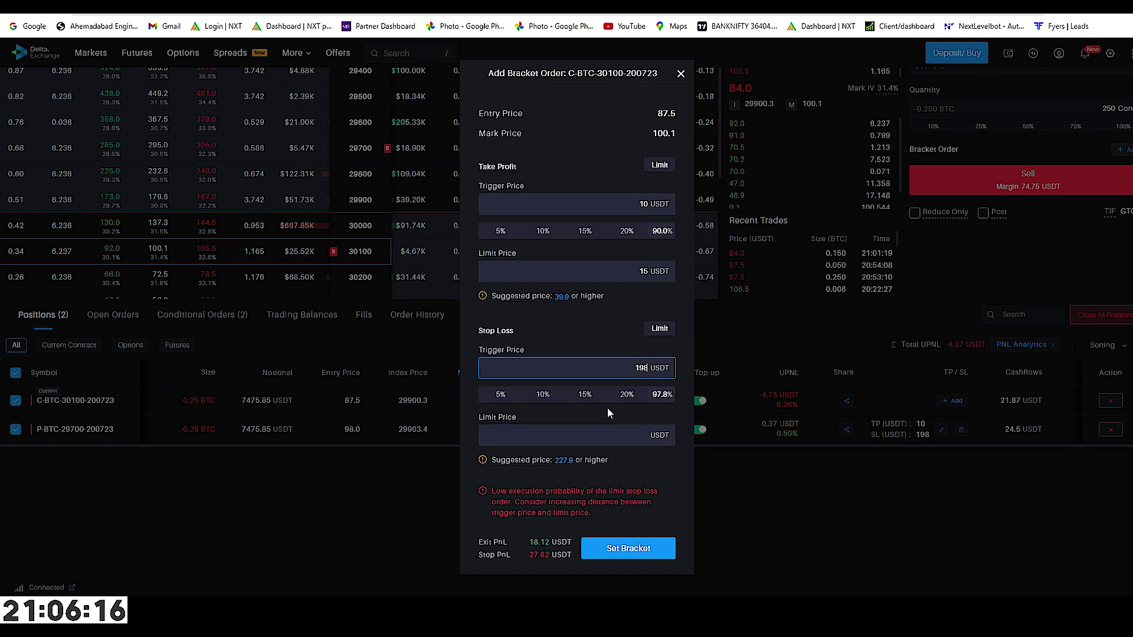
click(600, 436)
text(20)
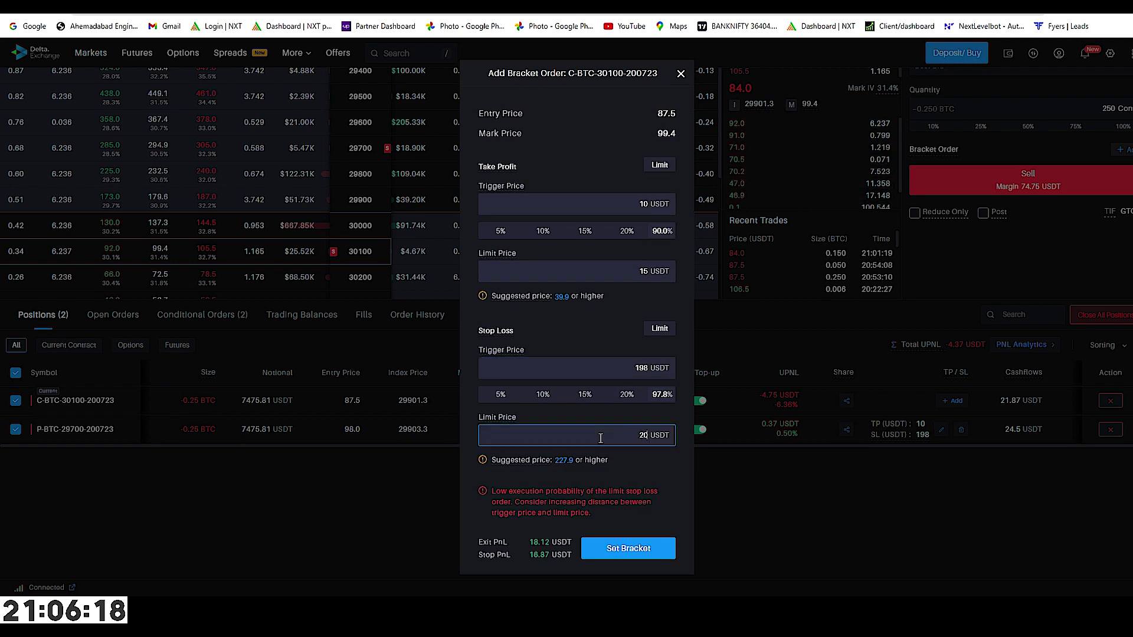
text(5)
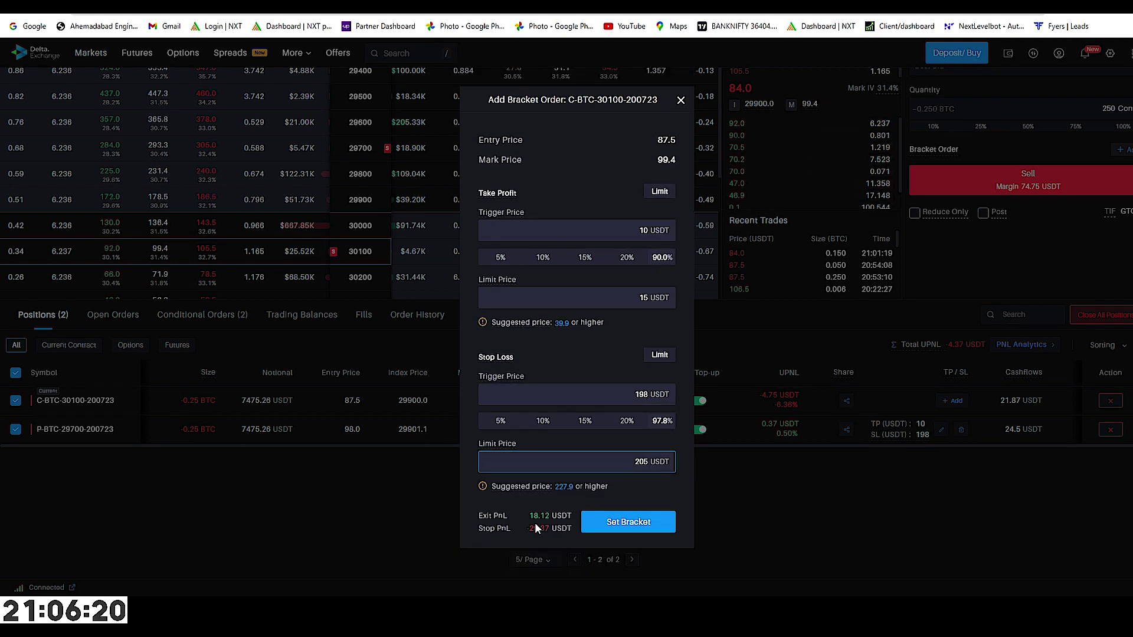
click(605, 520)
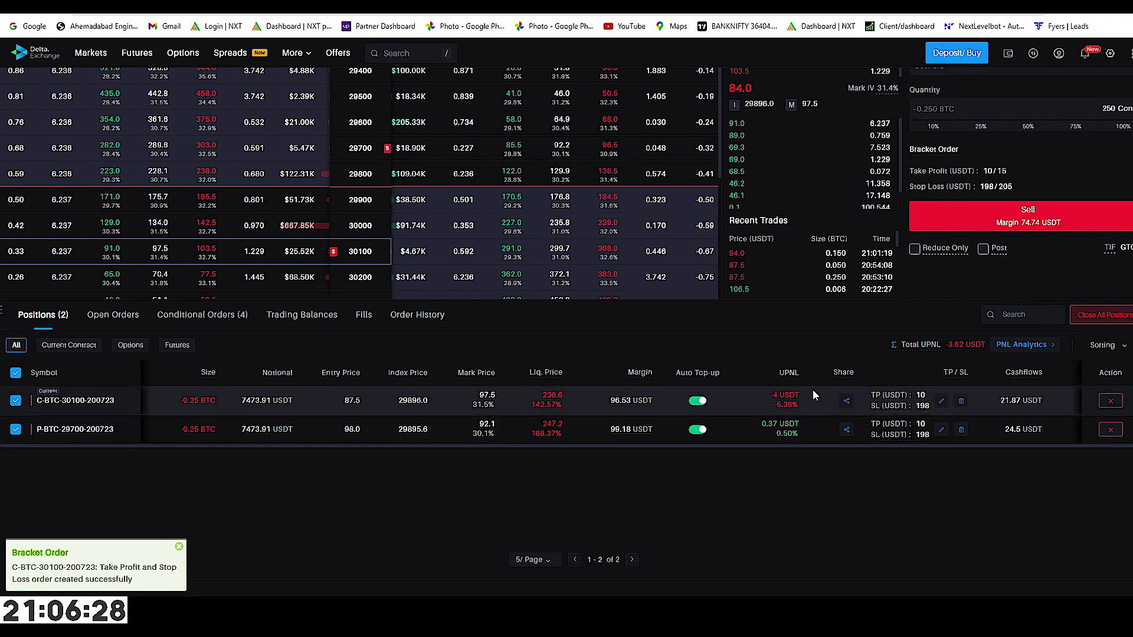
Step: Delete the take-profit and stop-loss bracket orders from both the 30100 call and 29700 put positions
click(958, 403)
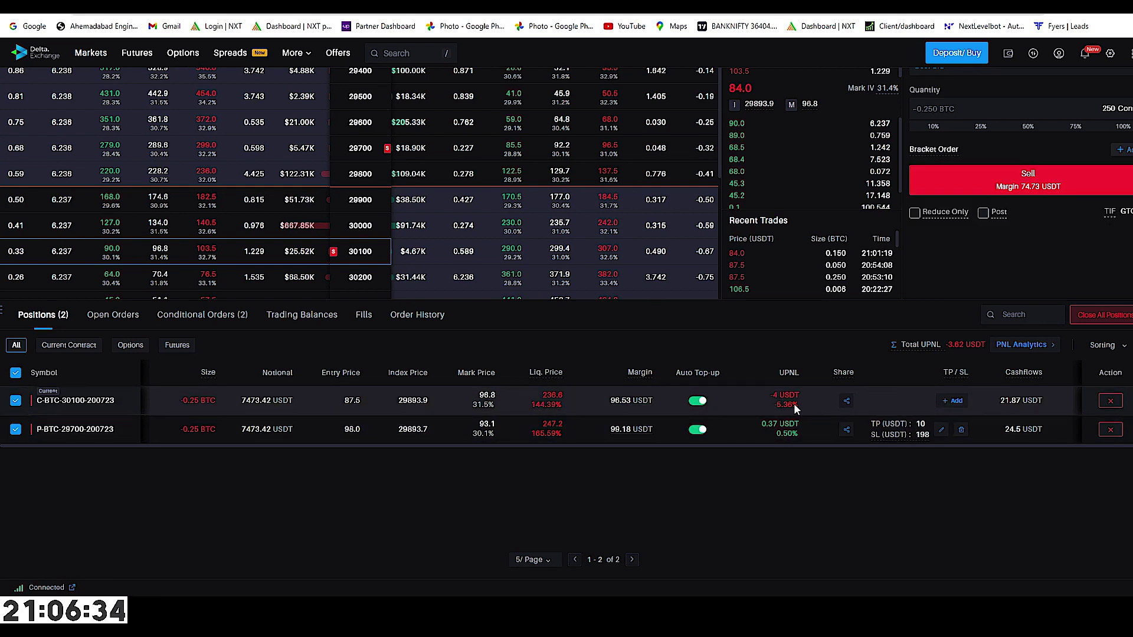
click(962, 433)
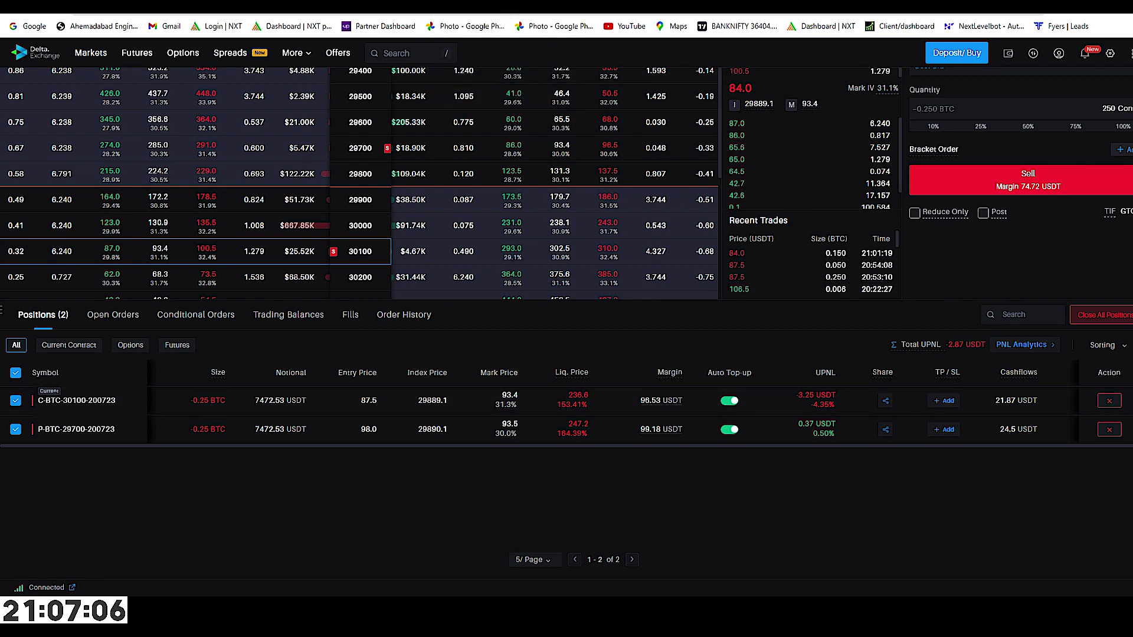
Step: In the full account preferences, enable the Limit Order, Take Profit Market Order and Always show on mobile confirmation messages
click(1110, 53)
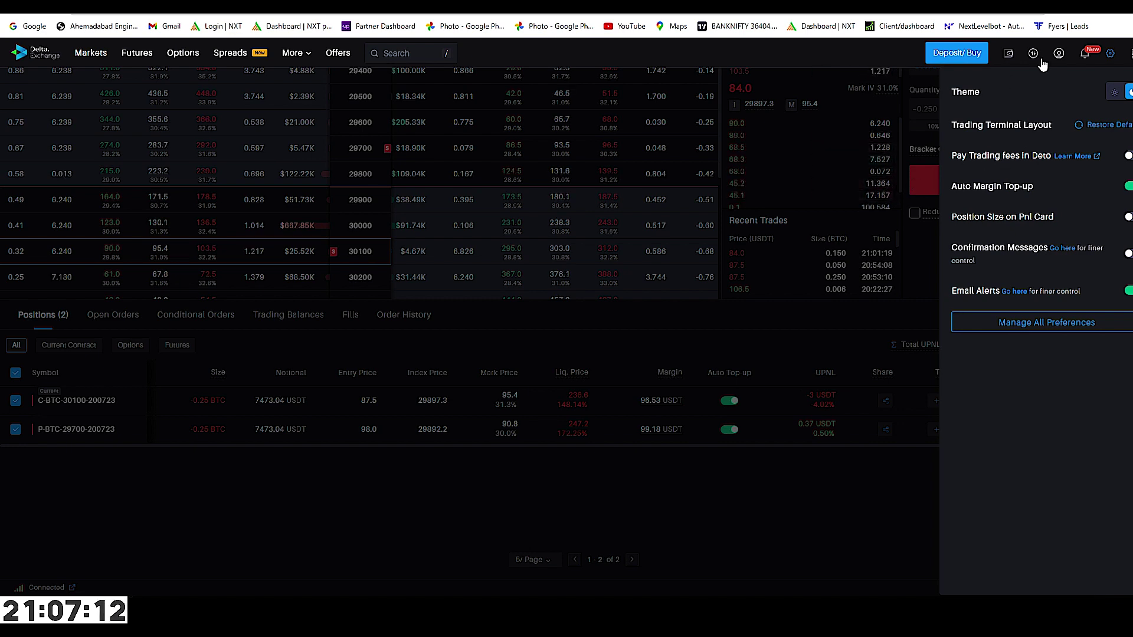
click(1129, 53)
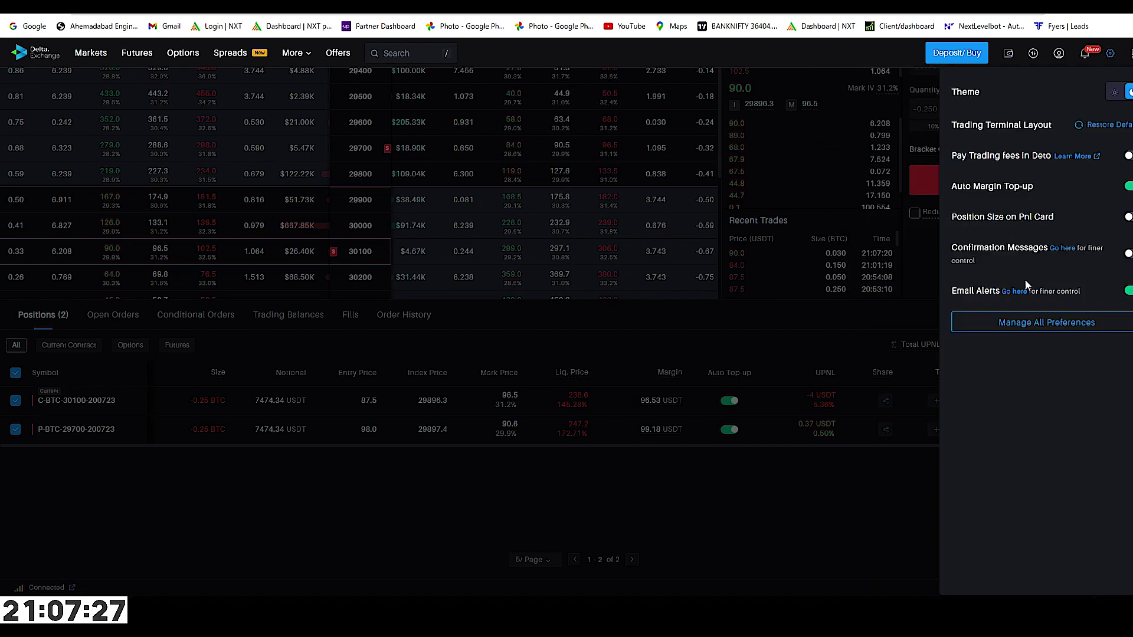
click(1023, 323)
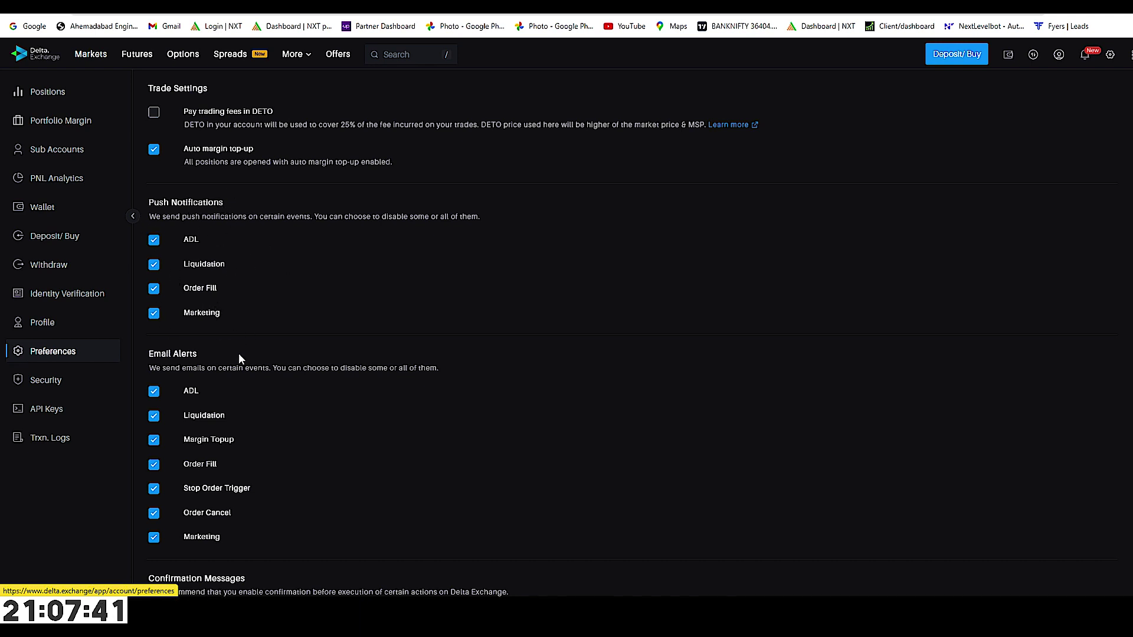
scroll(239, 353, down, 2)
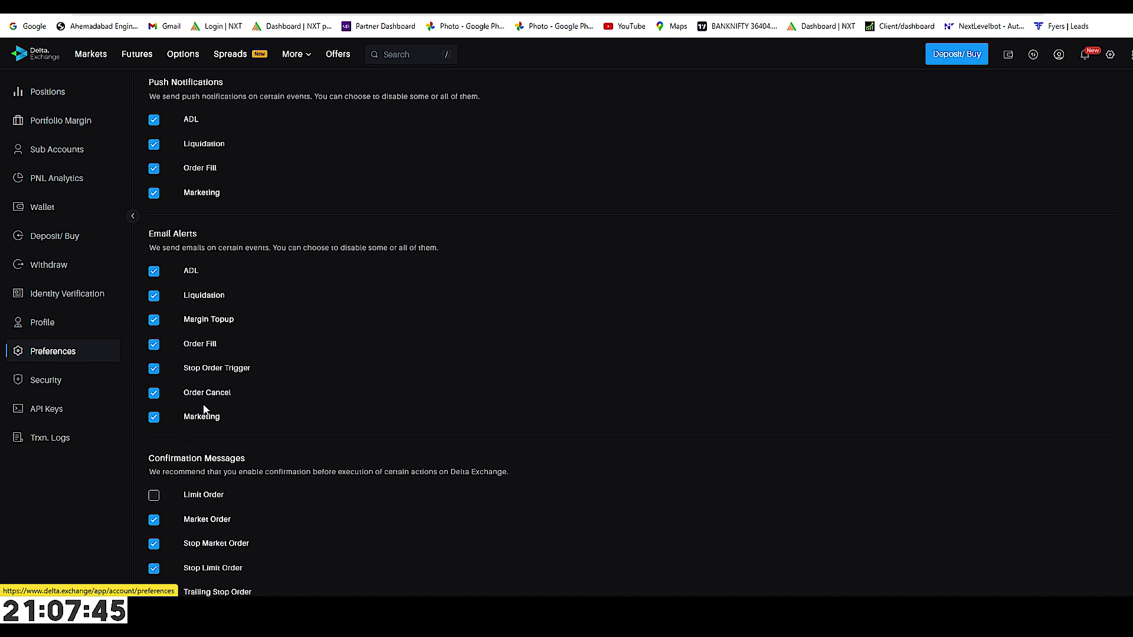
scroll(239, 296, down, 2)
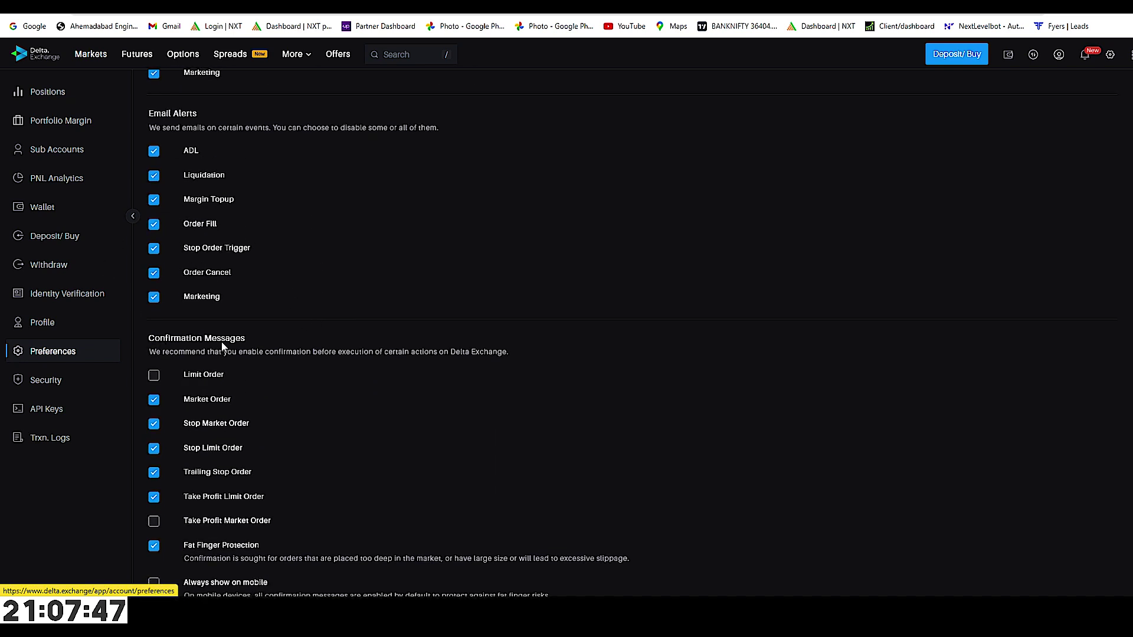
scroll(198, 377, down, 2)
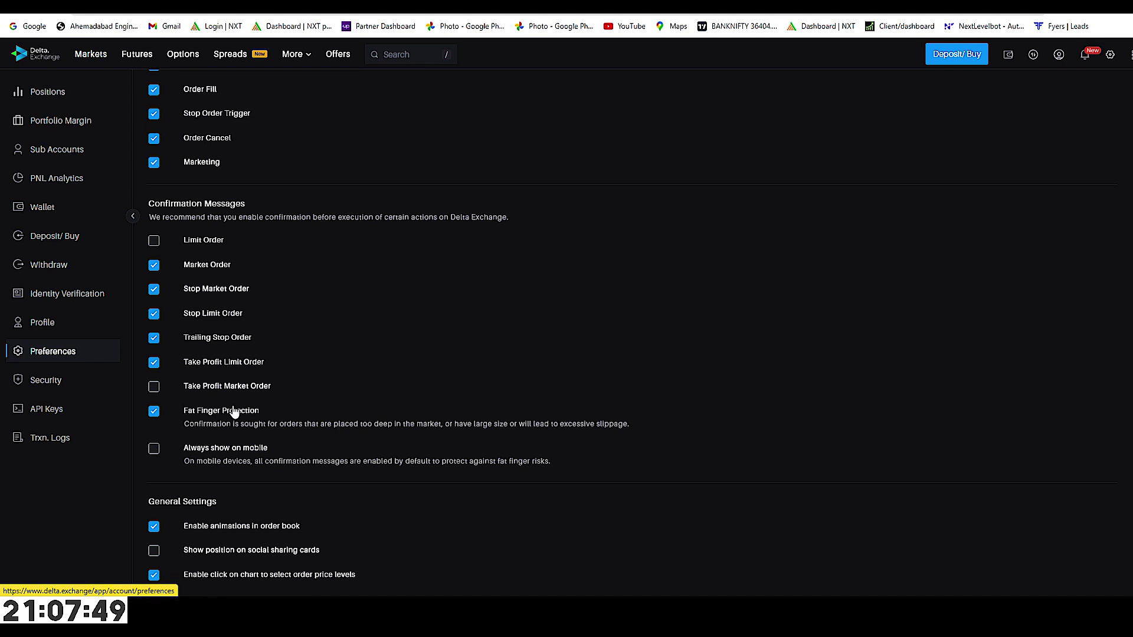
click(153, 388)
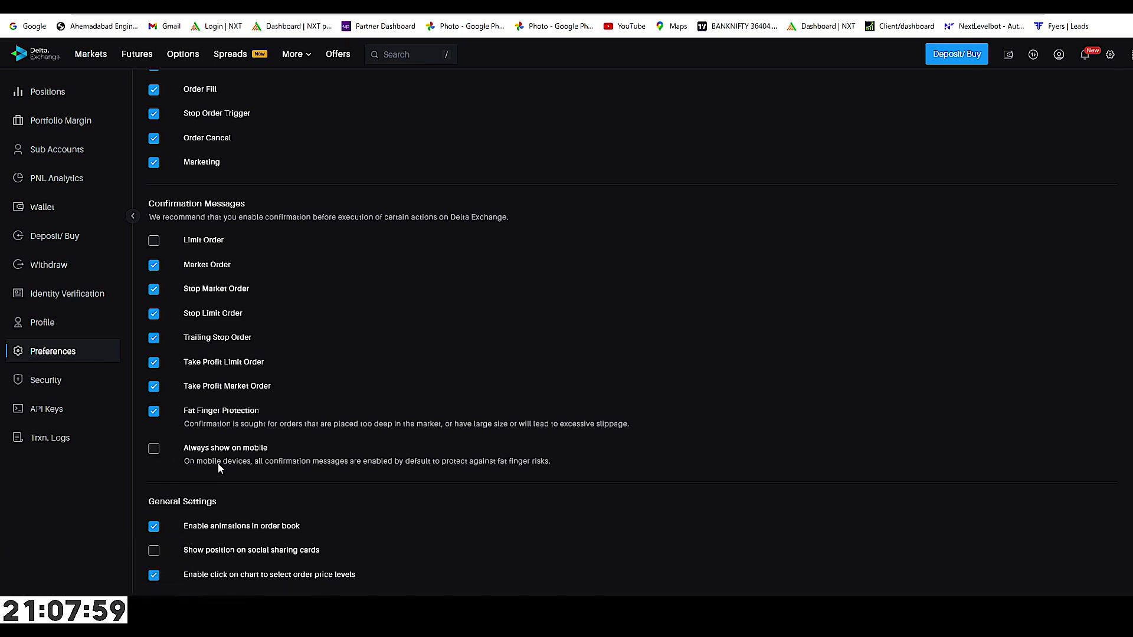
click(153, 451)
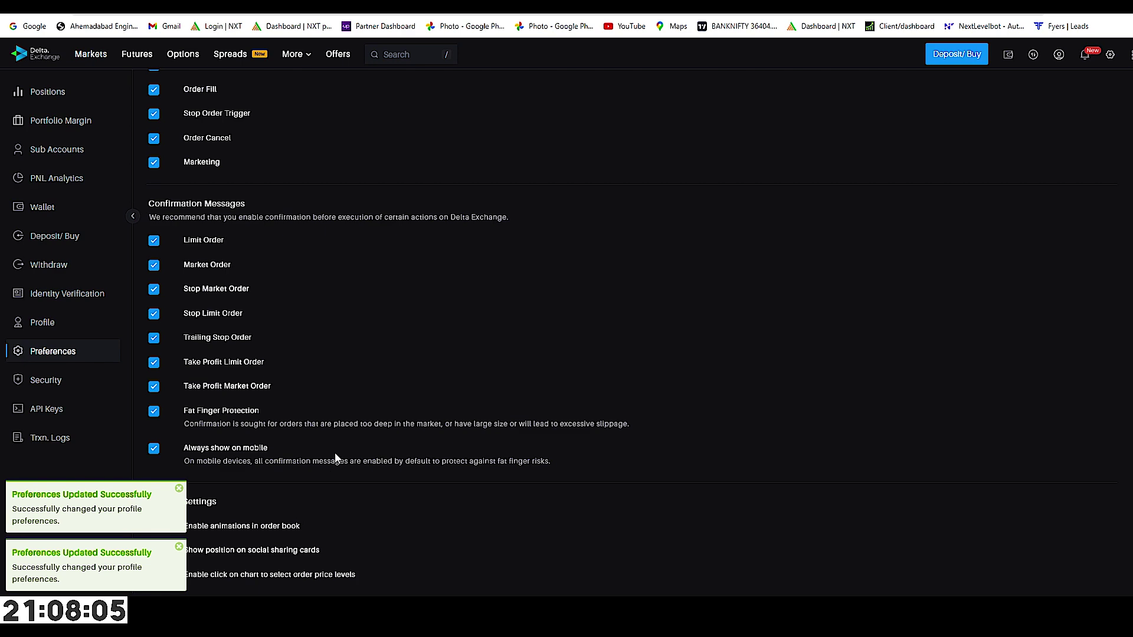
scroll(346, 319, up, 6)
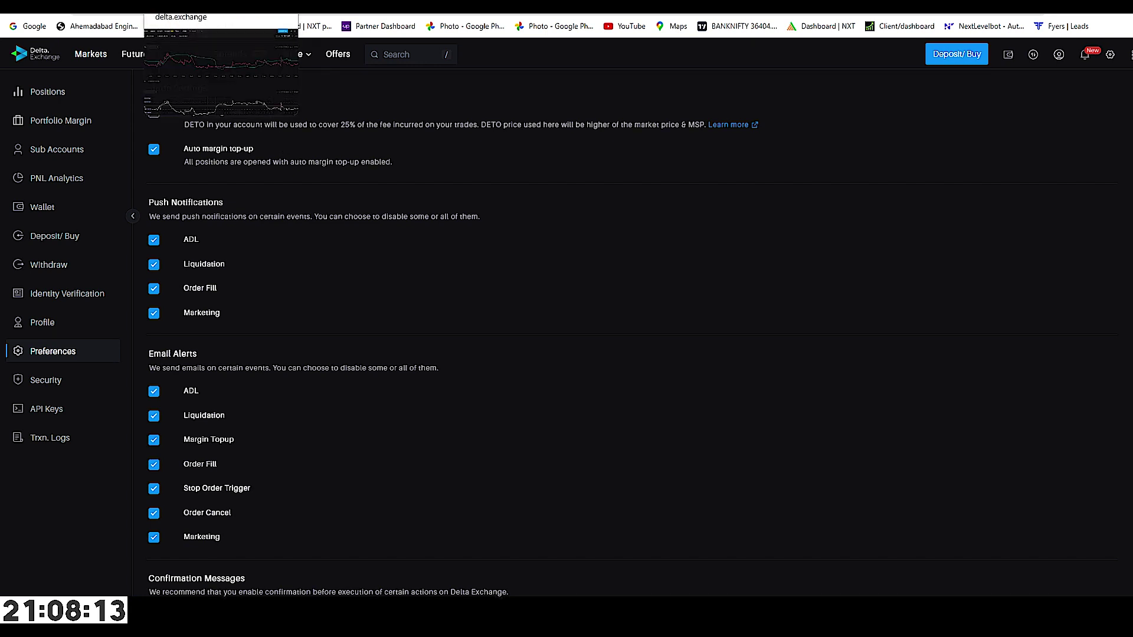
Step: Look over the BTC options chain for 20 Jul 2023 and the IV vs RV chart, and open the markets watchlist
key(ctrl+Tab)
key(ctrl+Tab)
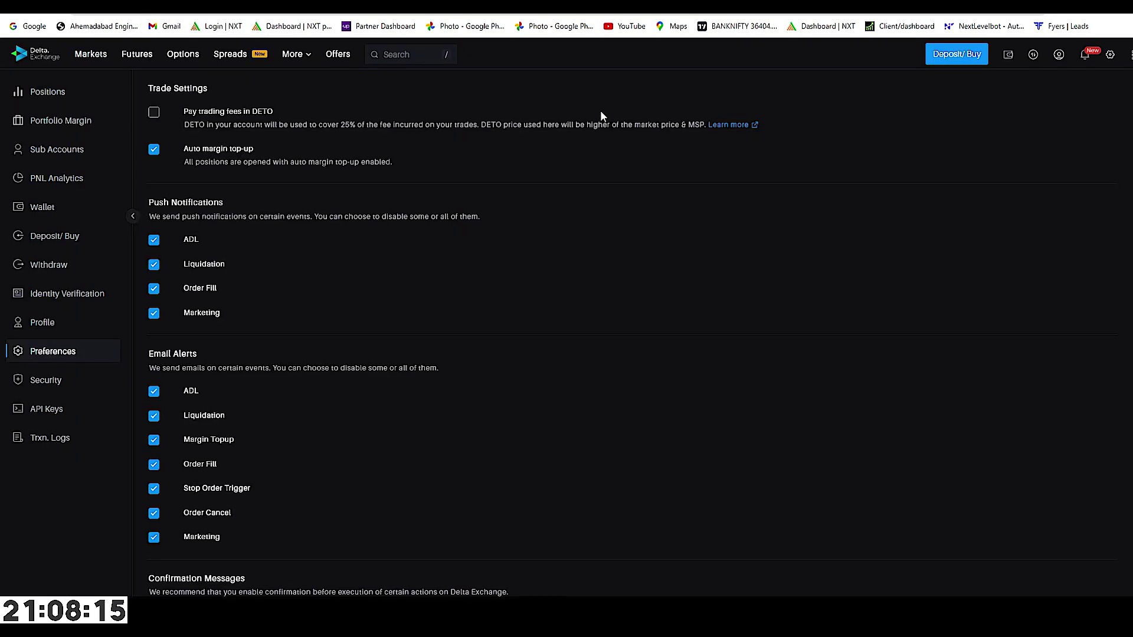
click(90, 55)
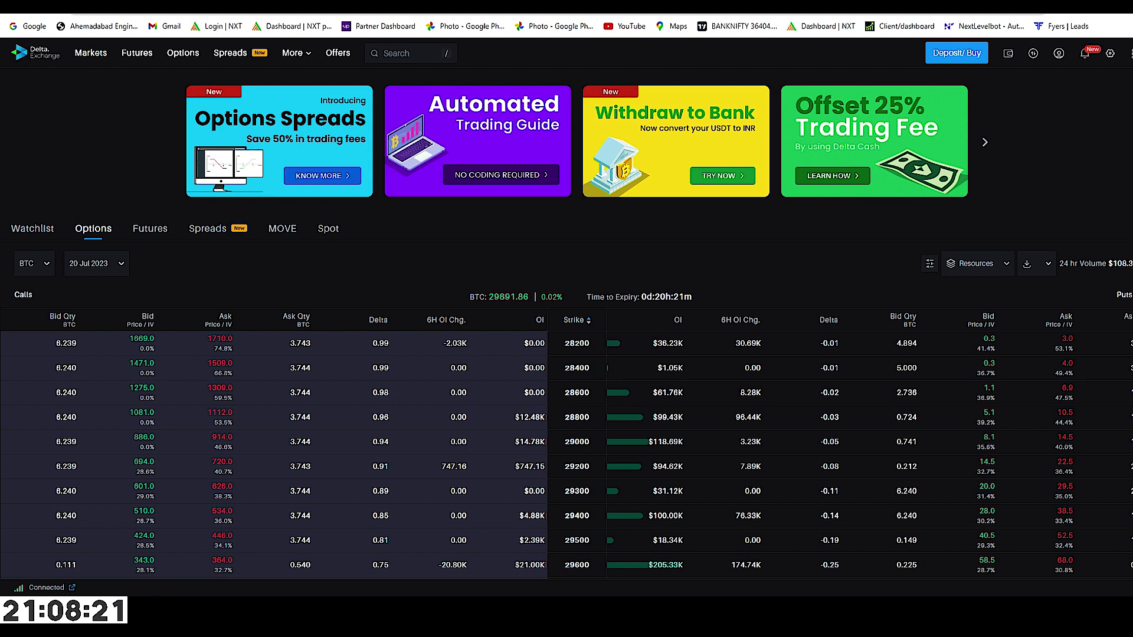
scroll(826, 266, down, 10)
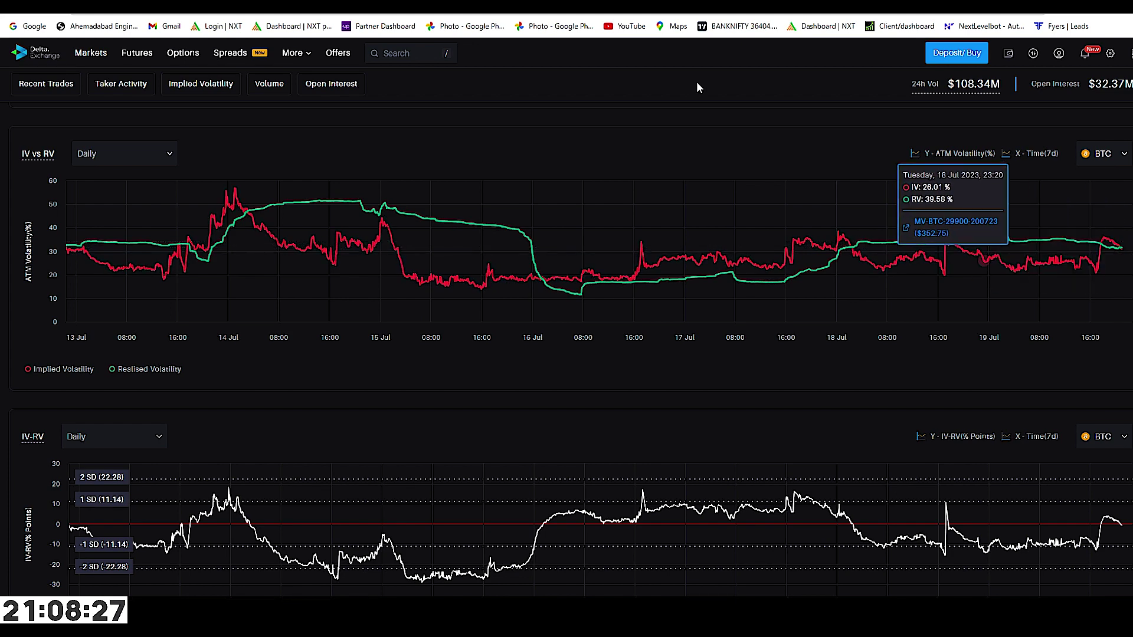
key(alt+Left)
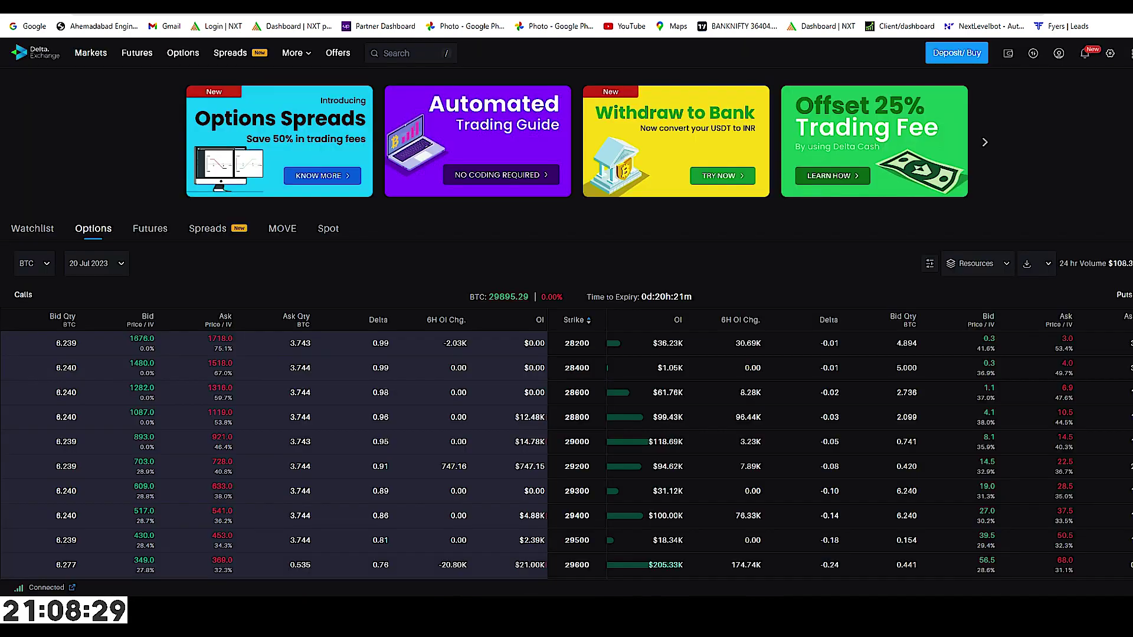
scroll(359, 273, down, 3)
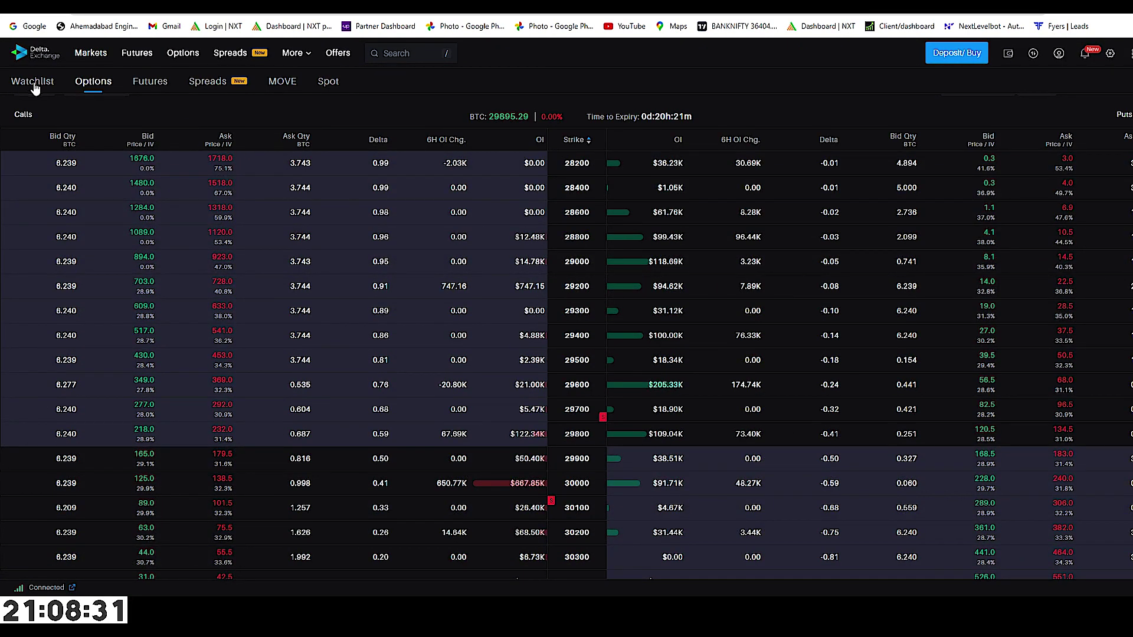
click(34, 81)
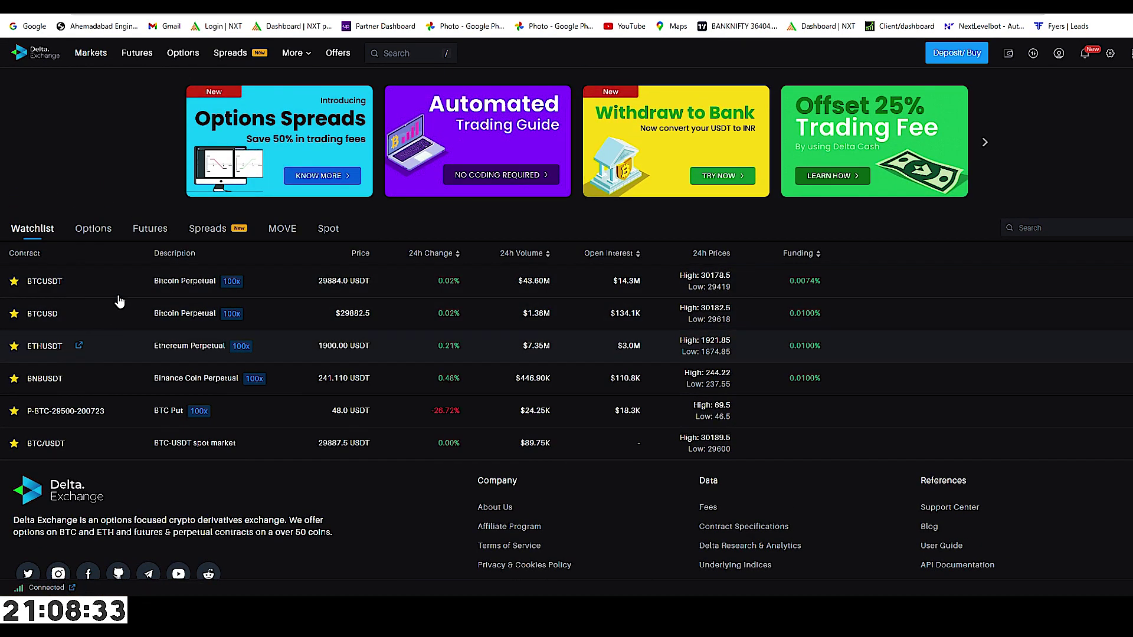